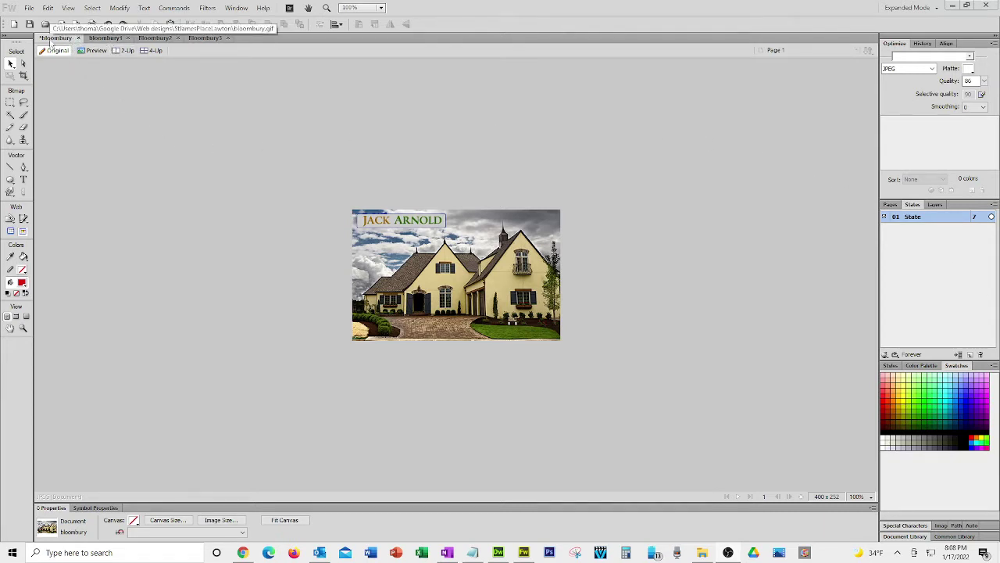
Review the bloombury, bloombury1, Bloombury2 and Bloombury3 images in turn and return to the bloombury document.
click(410, 295)
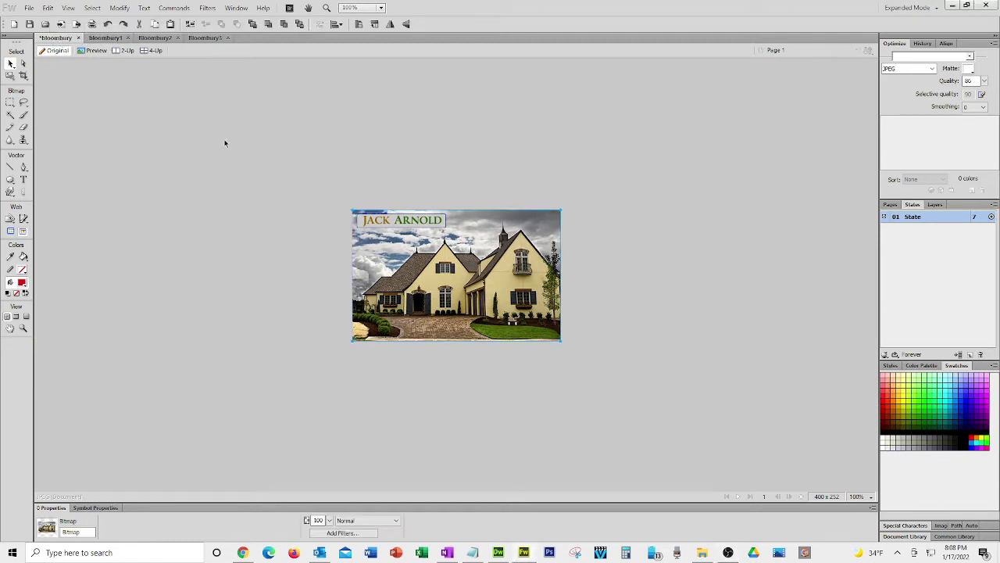
click(107, 39)
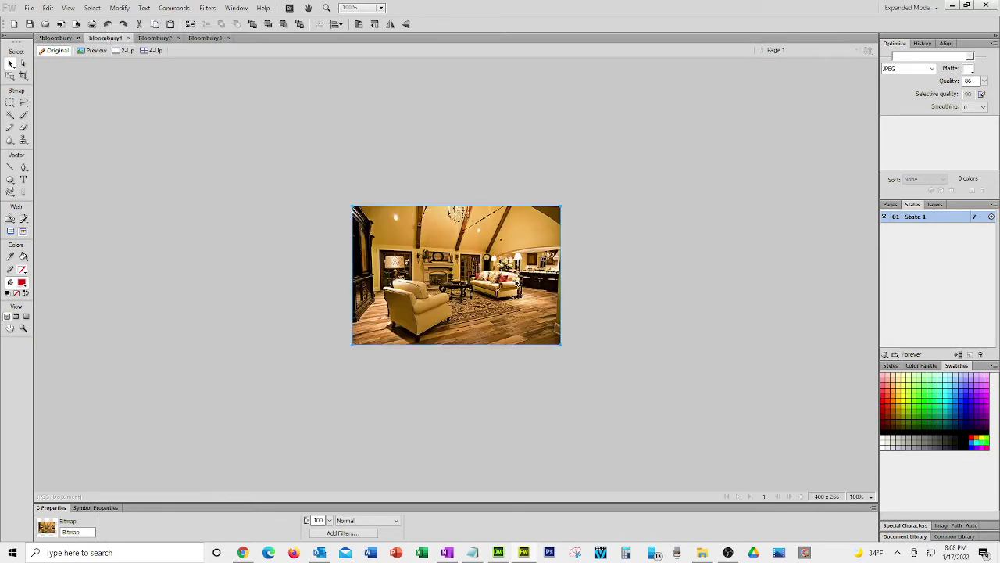
click(159, 39)
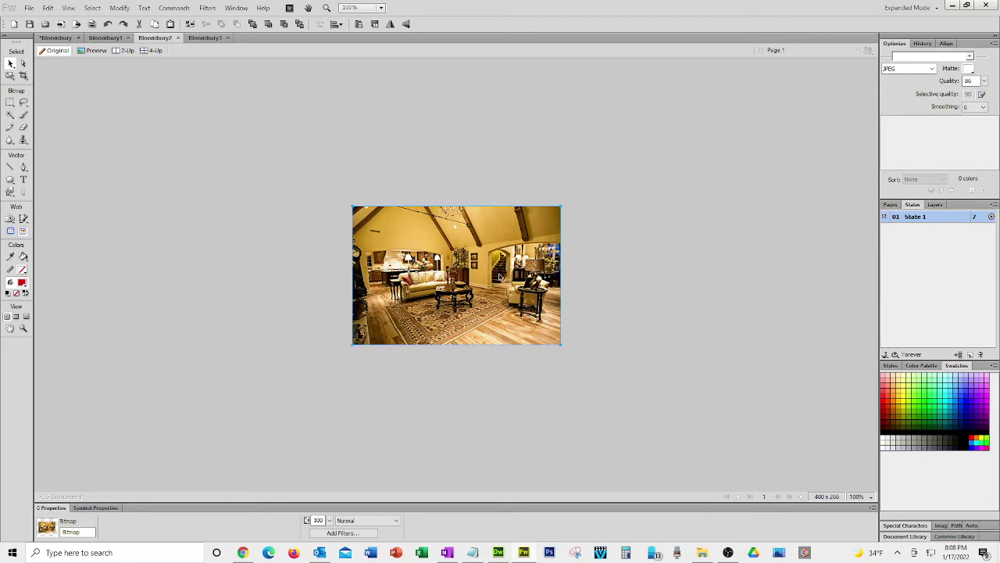
click(207, 39)
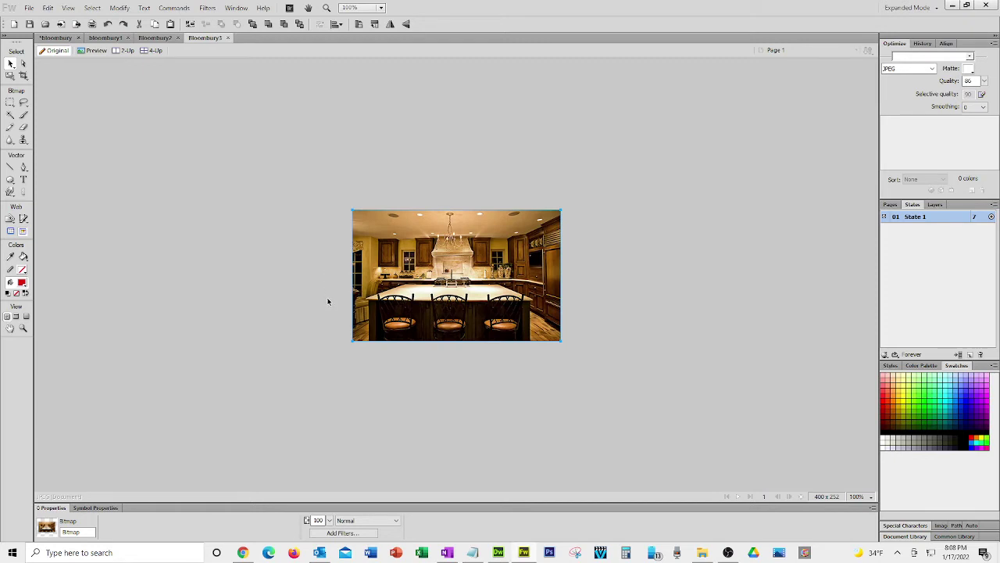
click(43, 38)
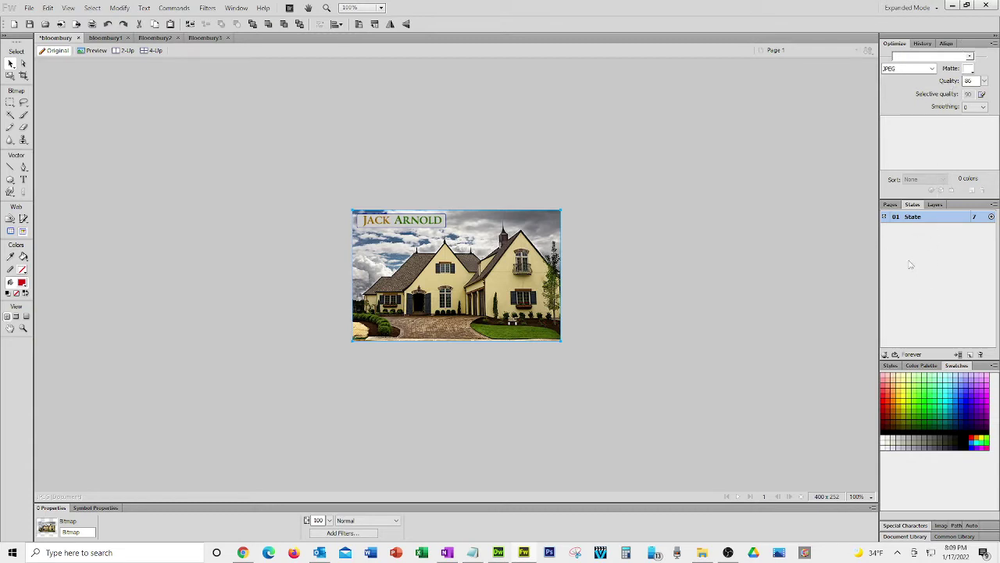
Display the bloombury document's page list and switch back to its list of states.
click(235, 9)
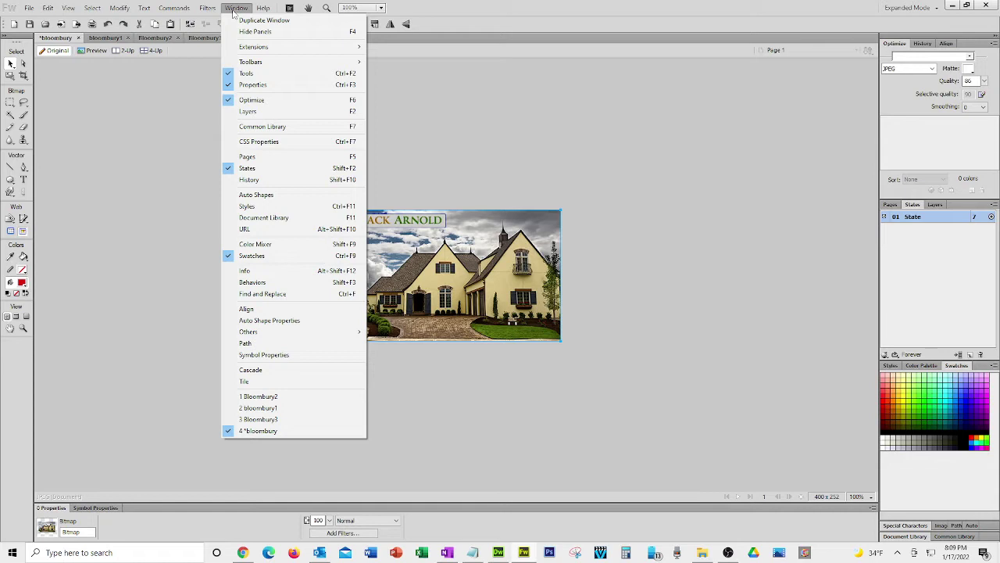
click(247, 157)
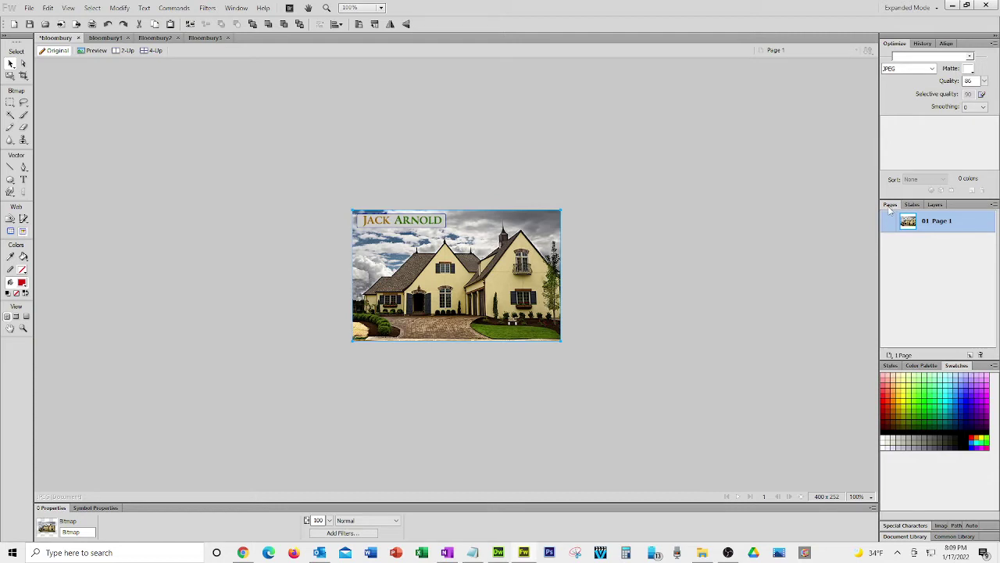
click(220, 14)
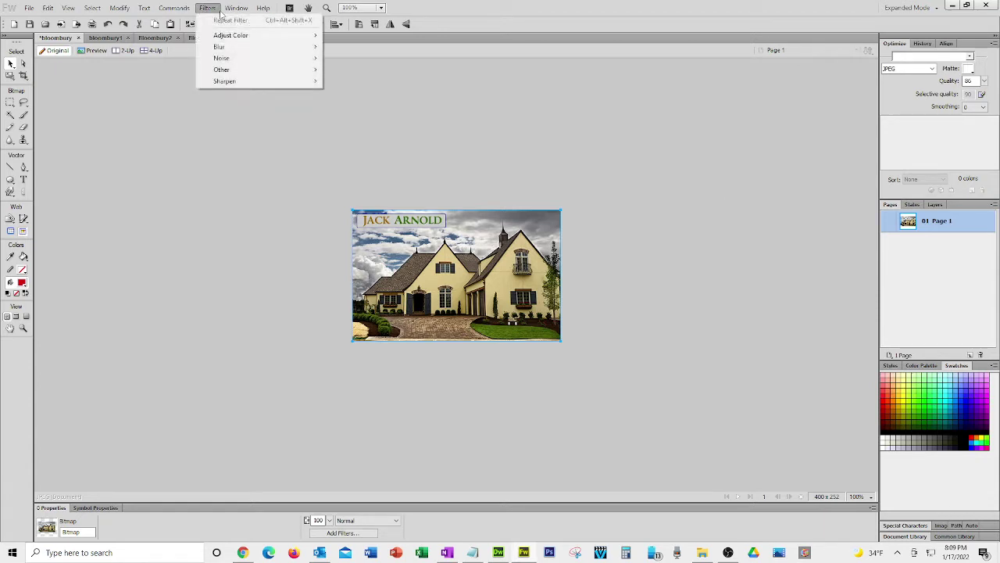
mouse_move(236, 9)
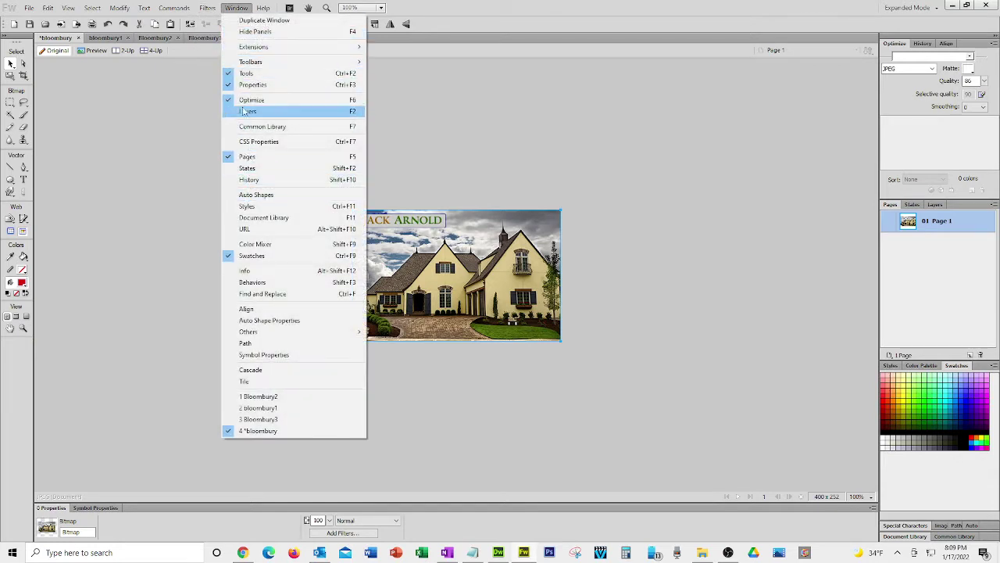
click(244, 169)
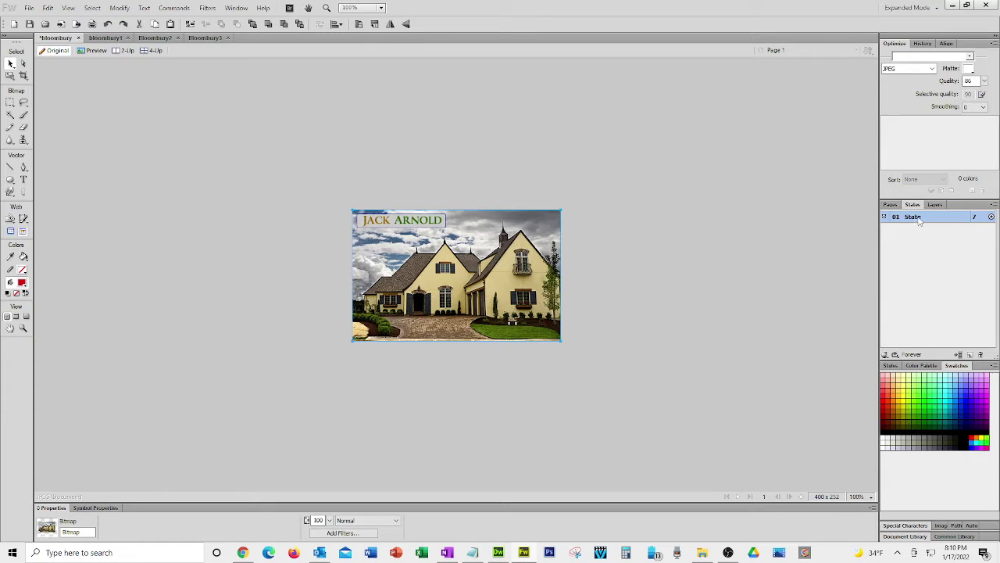
Add a second state to bloombury and paste the bloombury1 image into it without resampling, shrinking its height to fit the canvas.
click(109, 39)
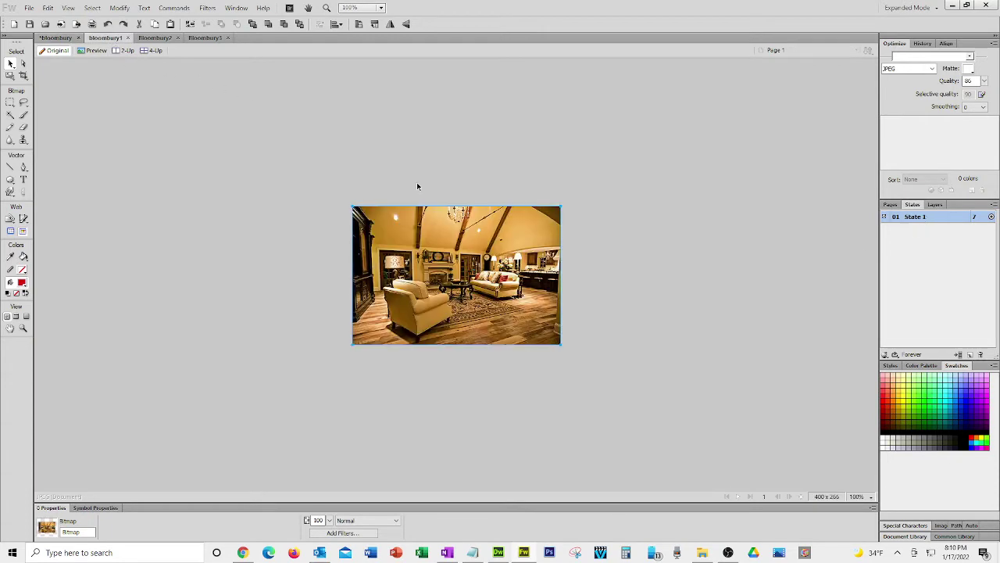
click(56, 38)
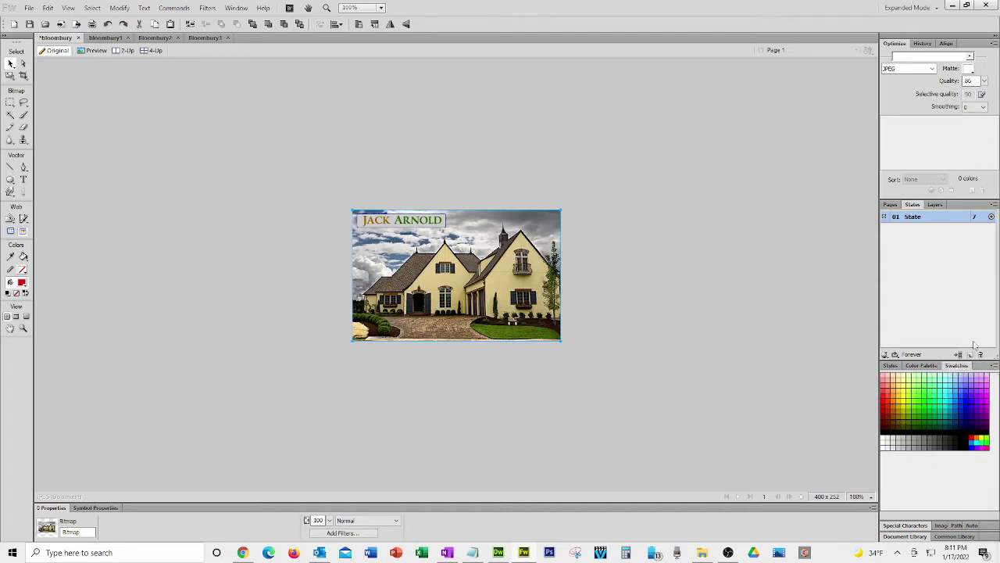
click(971, 356)
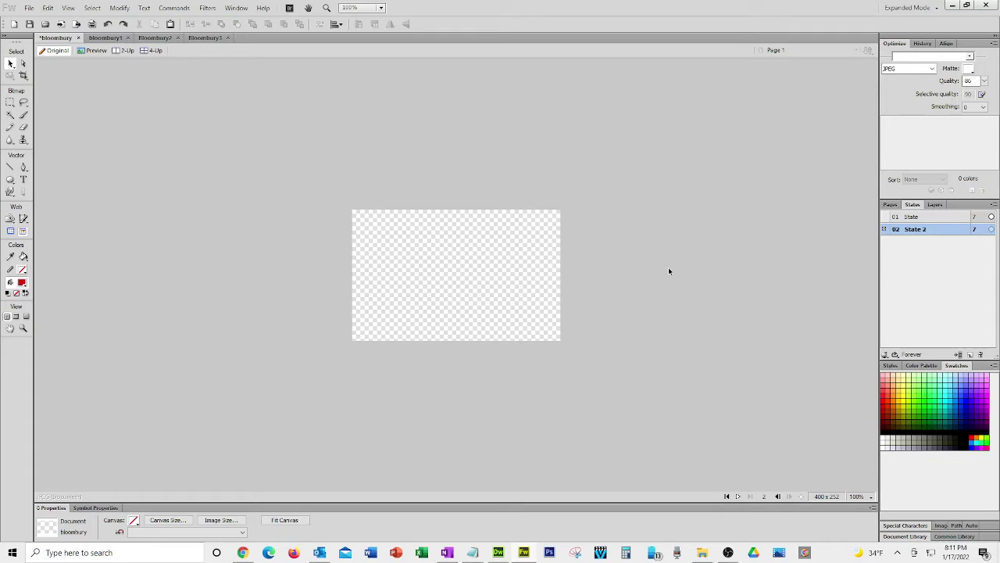
click(112, 39)
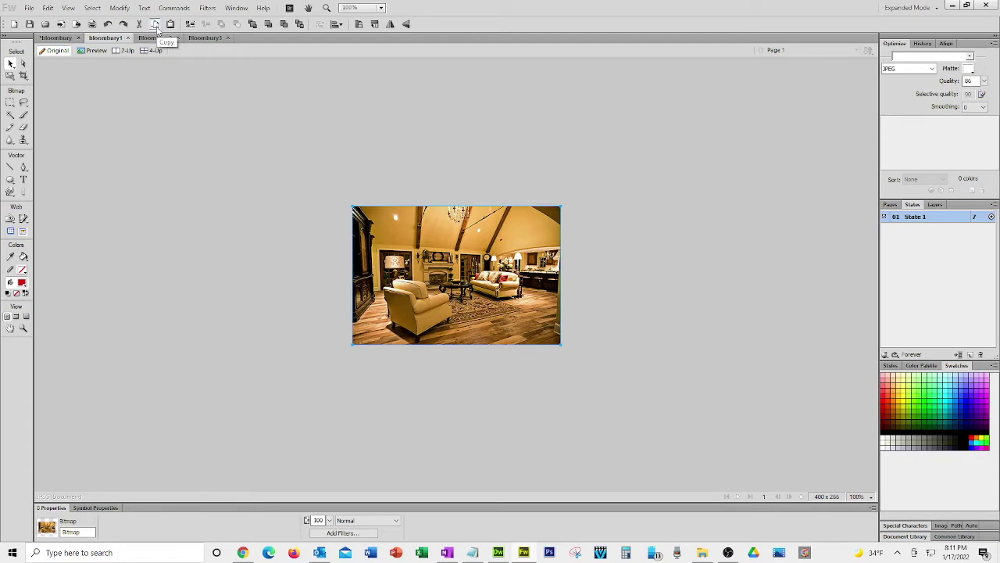
click(46, 39)
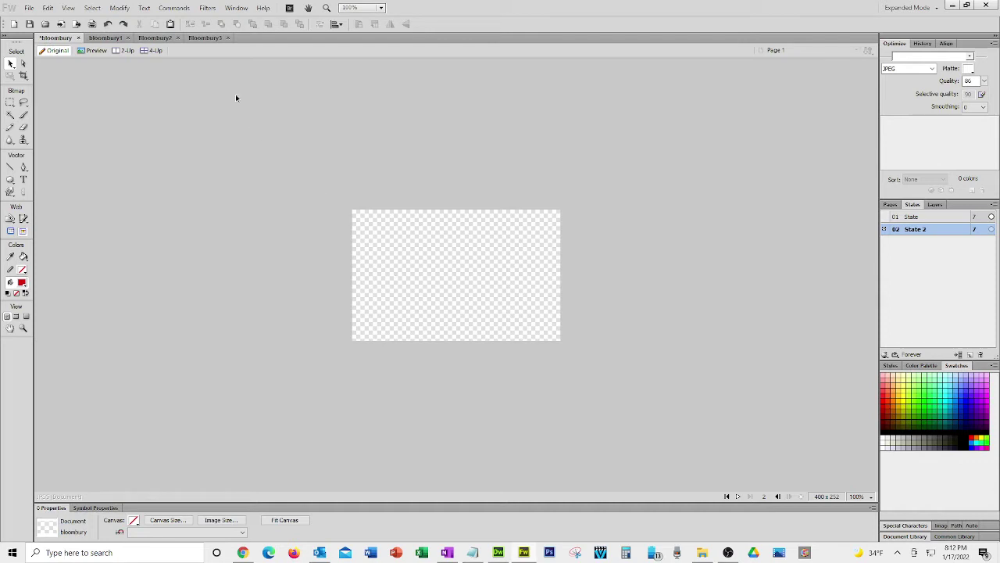
click(170, 24)
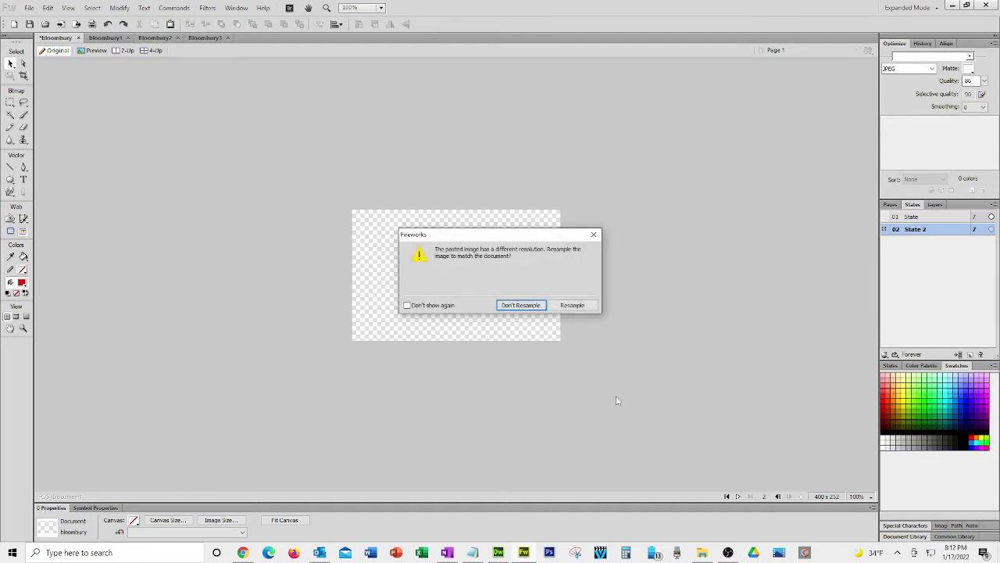
click(540, 305)
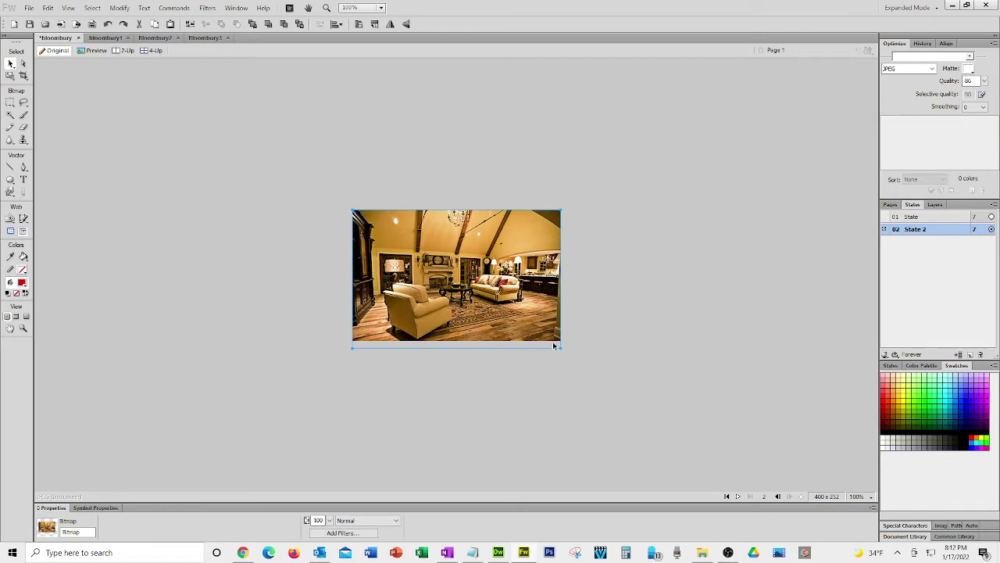
drag(560, 347, 562, 344)
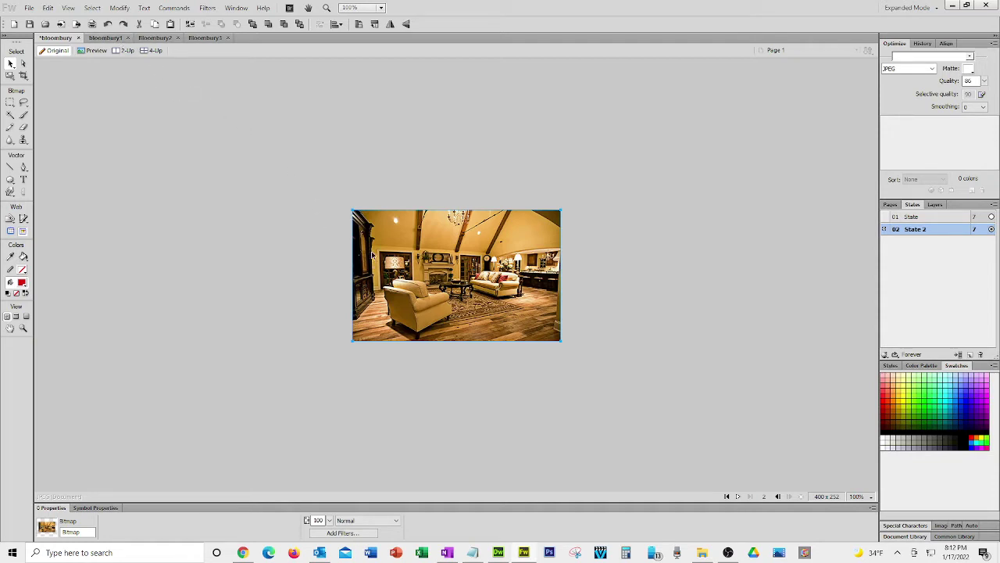
Add a third state and paste the Bloombury2 image into it without resampling, shrinking its height to fit the canvas.
click(971, 355)
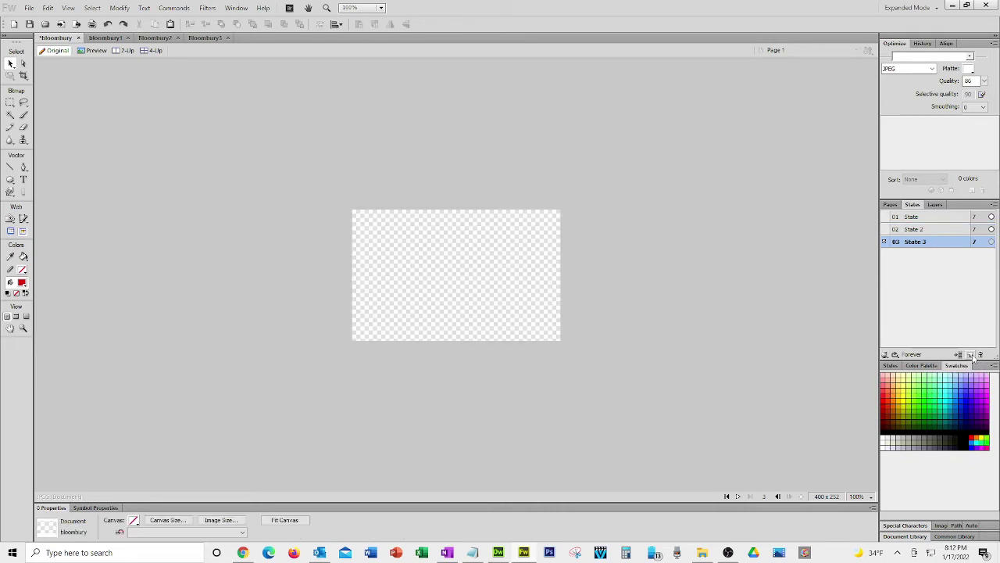
click(160, 38)
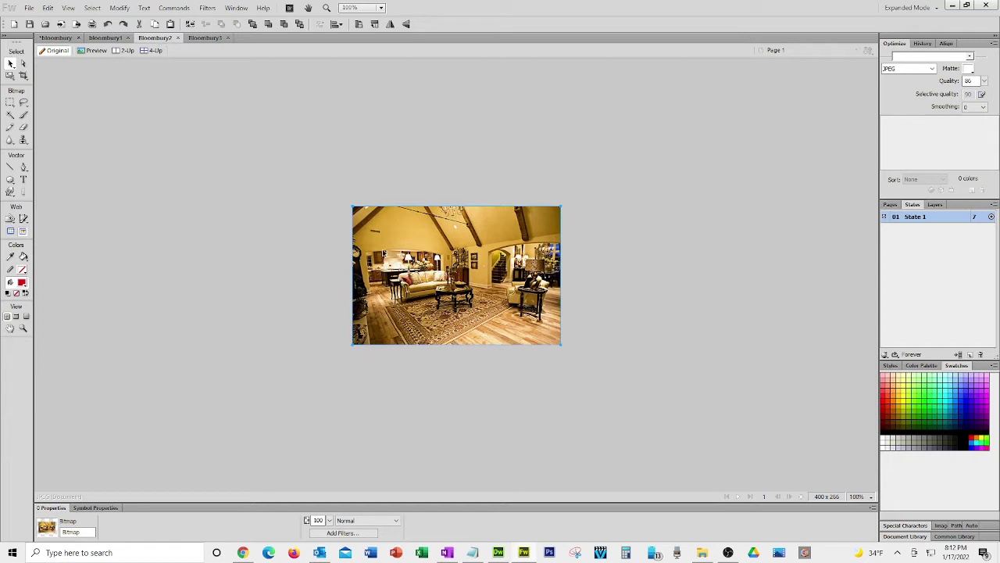
click(67, 38)
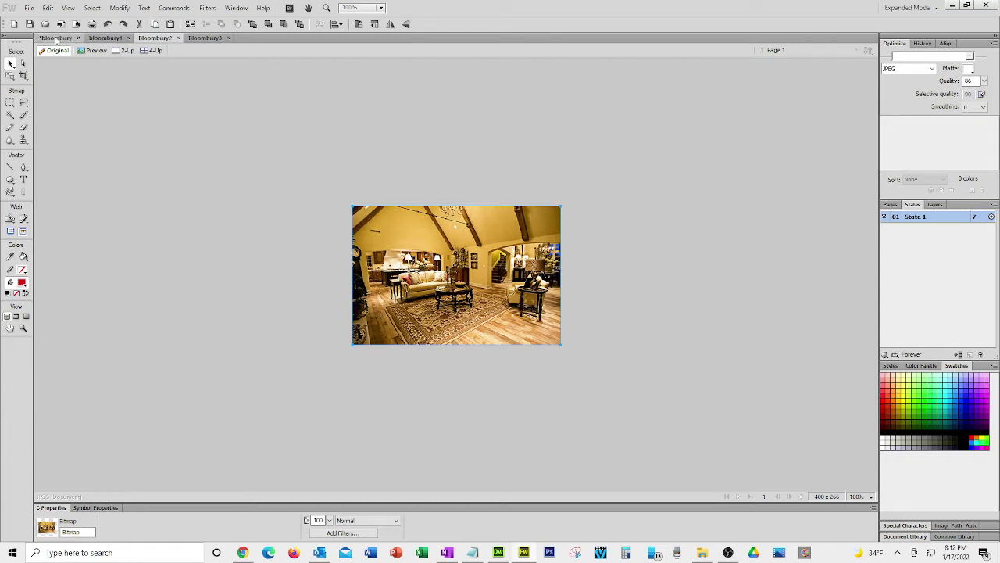
click(170, 23)
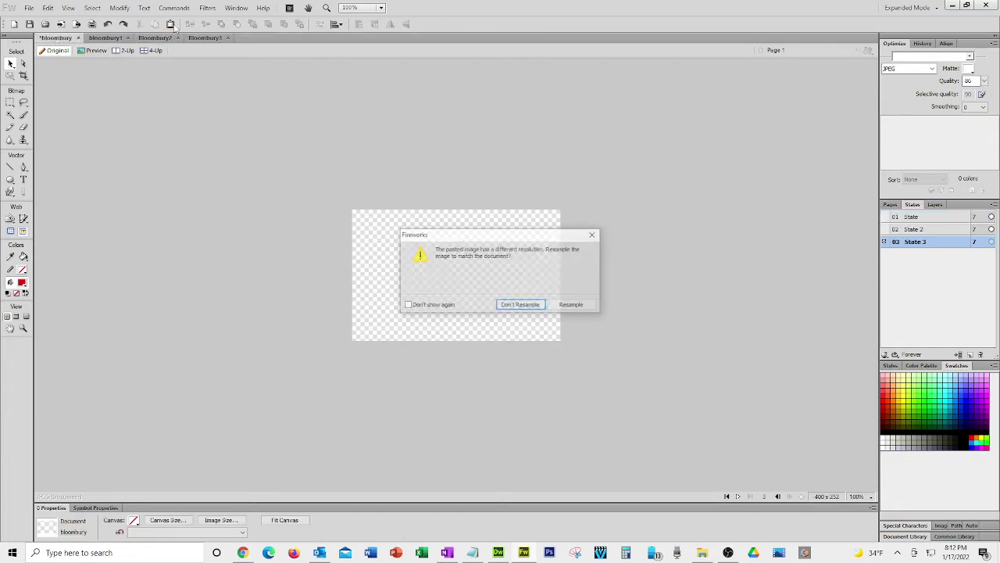
click(520, 306)
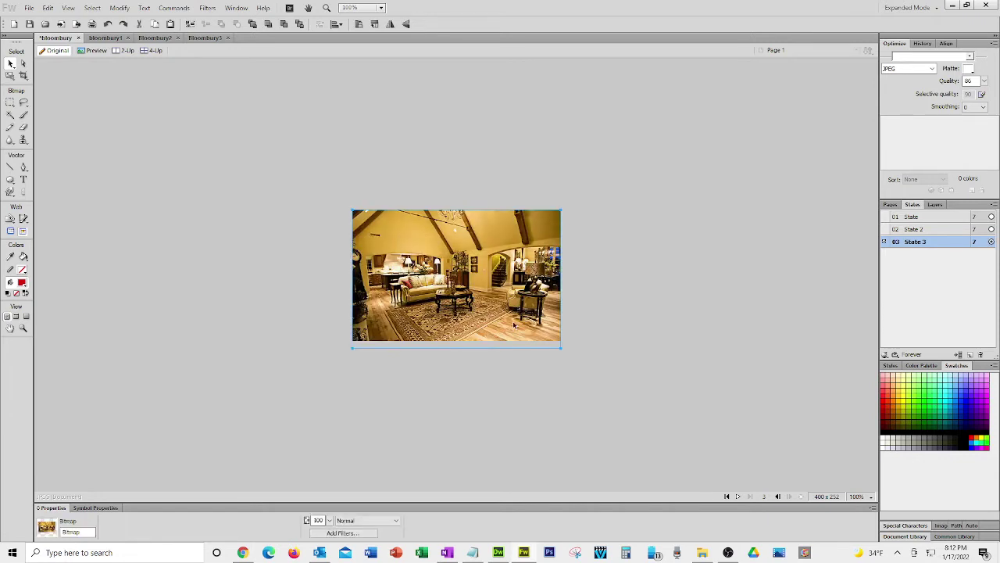
drag(561, 350, 560, 342)
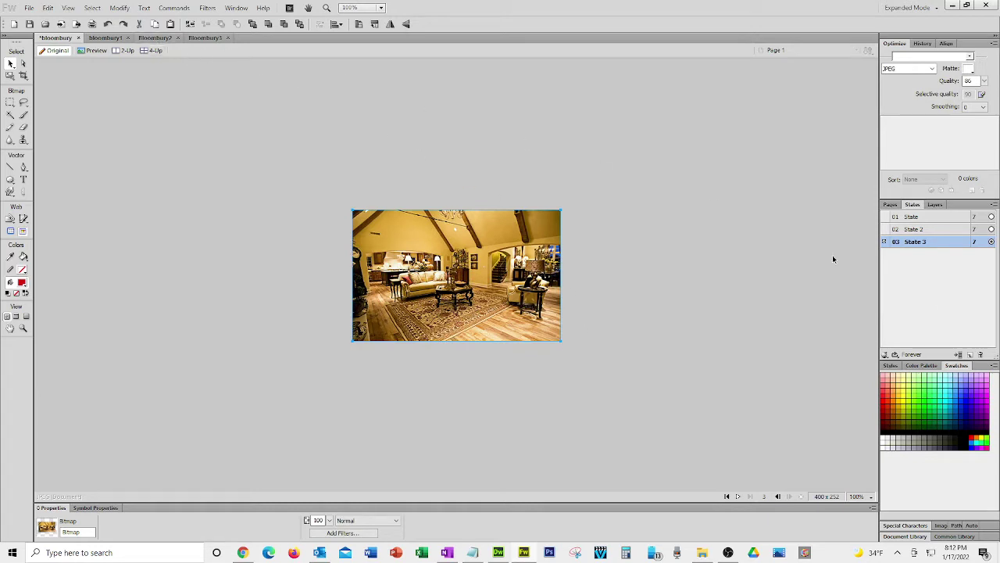
Add a fourth state to bloombury and paste the Bloombury3 kitchen image into it.
click(971, 354)
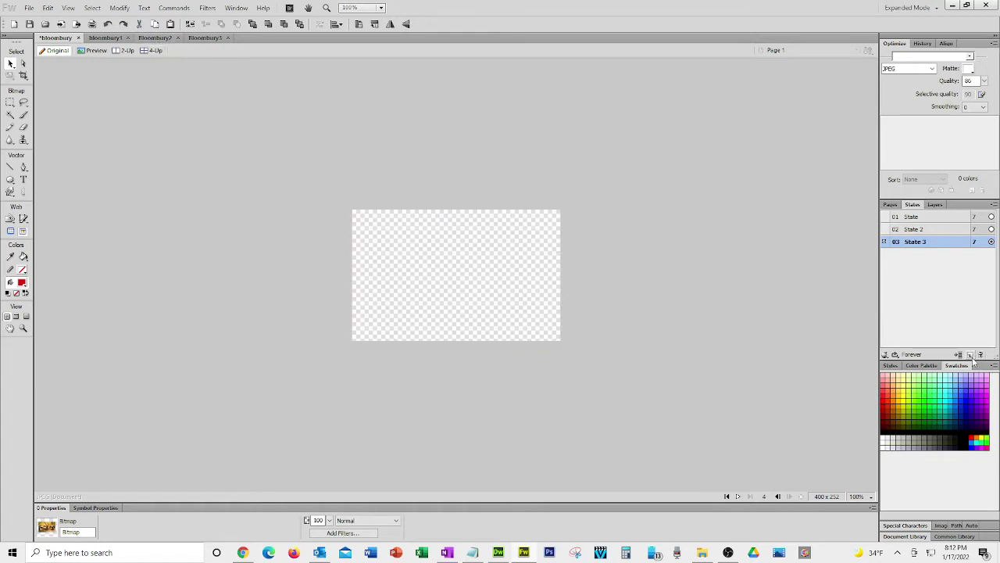
click(205, 39)
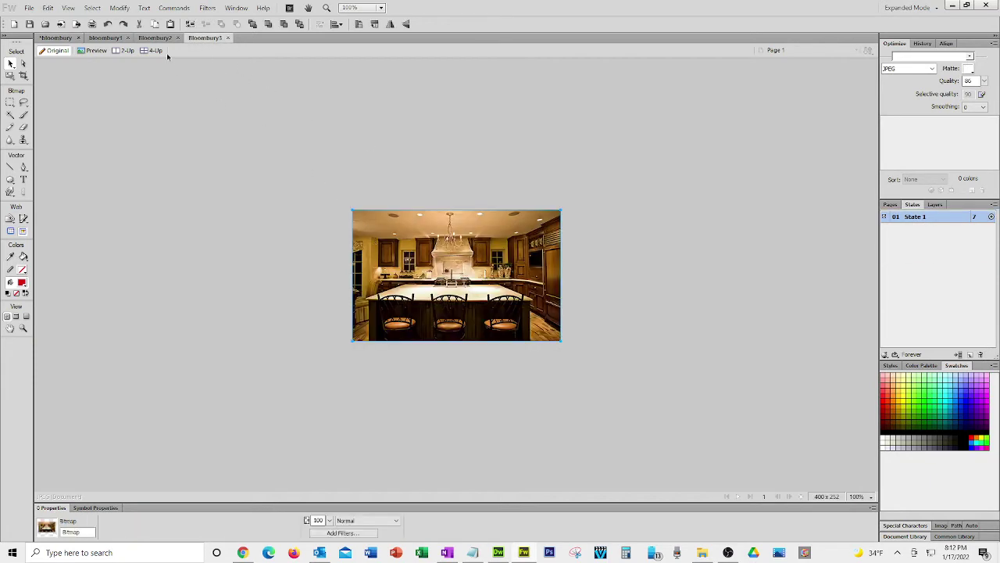
click(54, 37)
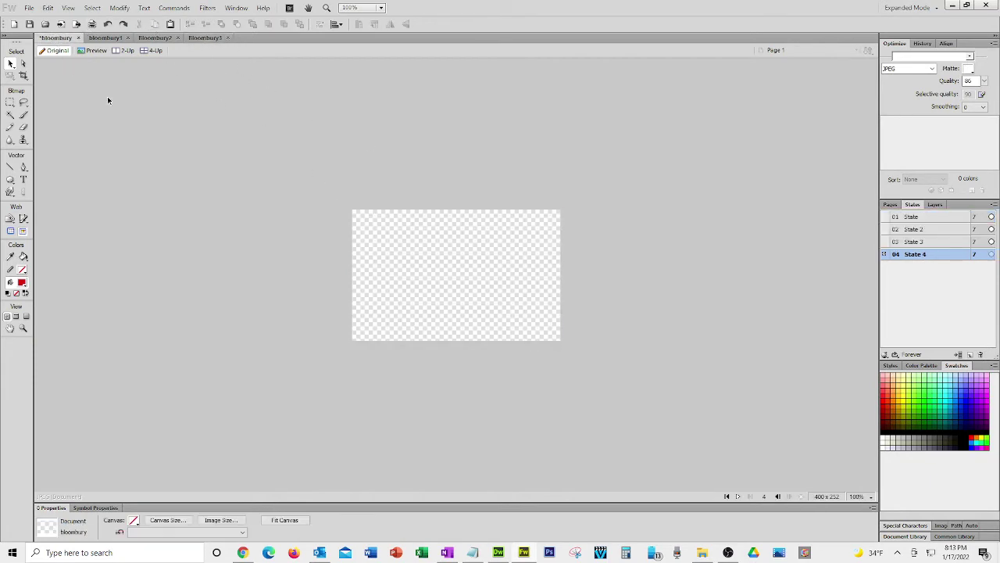
click(170, 24)
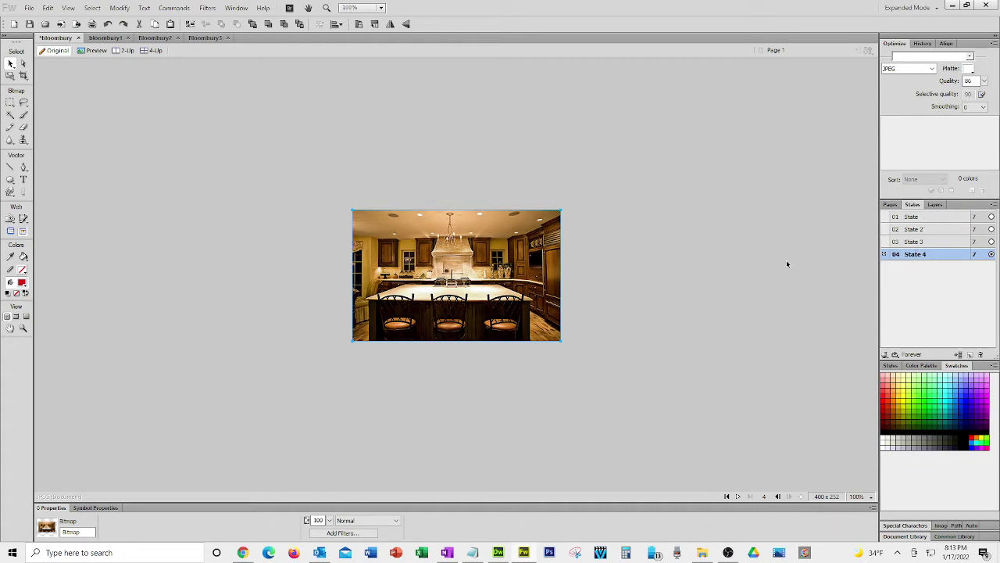
Rename the first state House and the second state Great Room.
click(905, 217)
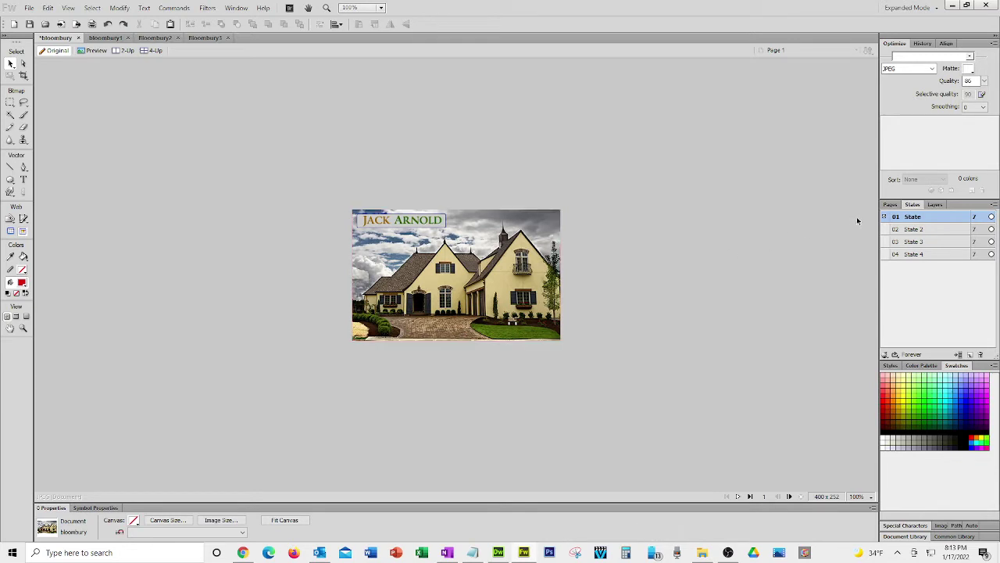
double_click(913, 218)
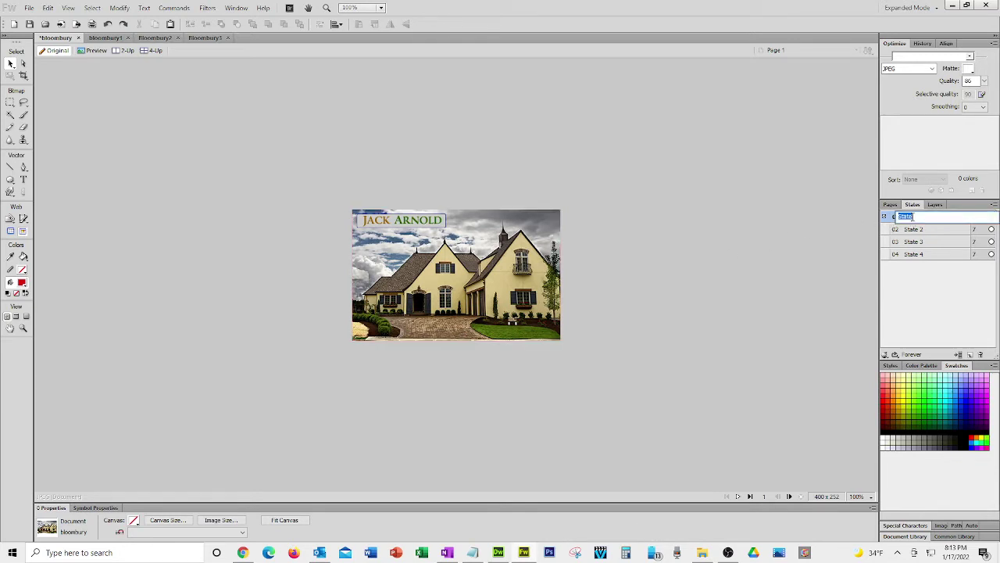
text(House)
key(Return)
double_click(918, 229)
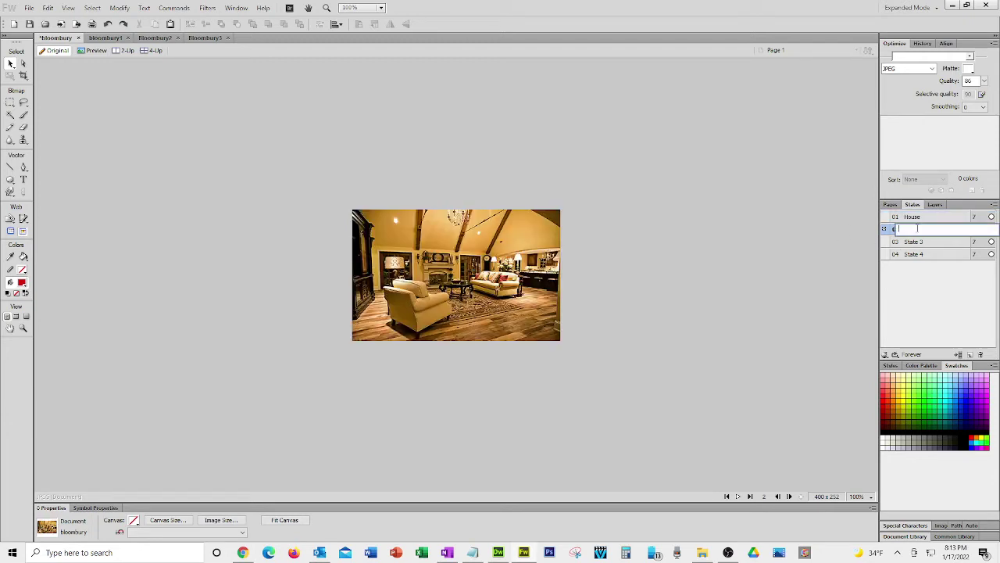
text(Great Room)
key(Return)
Rename the third state Stairs.
click(900, 244)
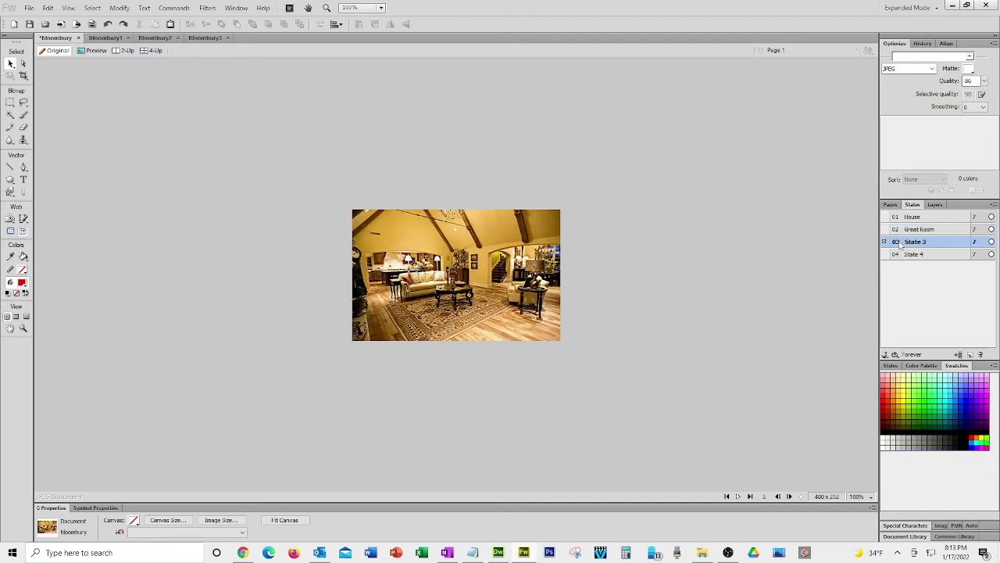
double_click(900, 242)
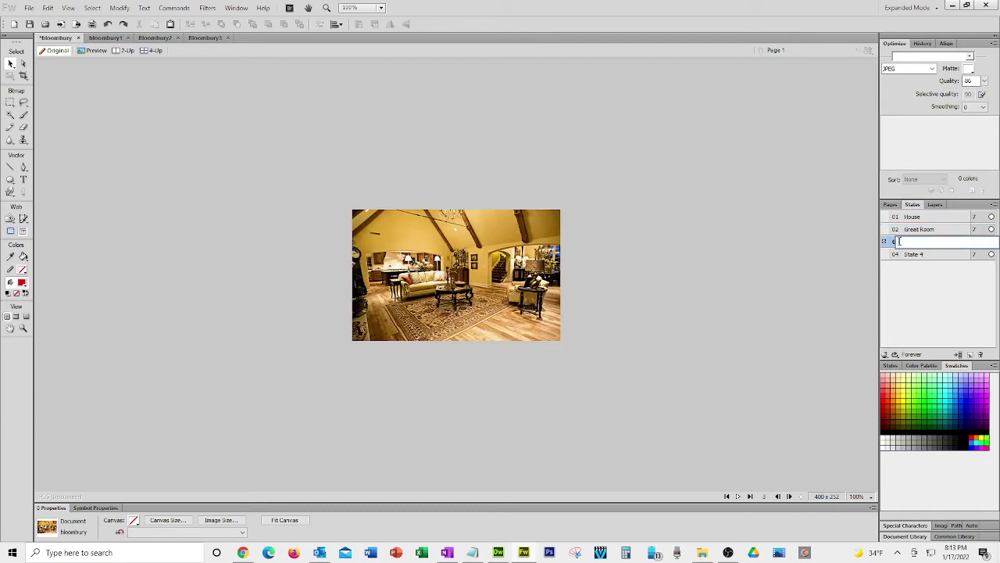
text(stairs)
click(740, 259)
Rename the fourth state Kitchen.
click(913, 255)
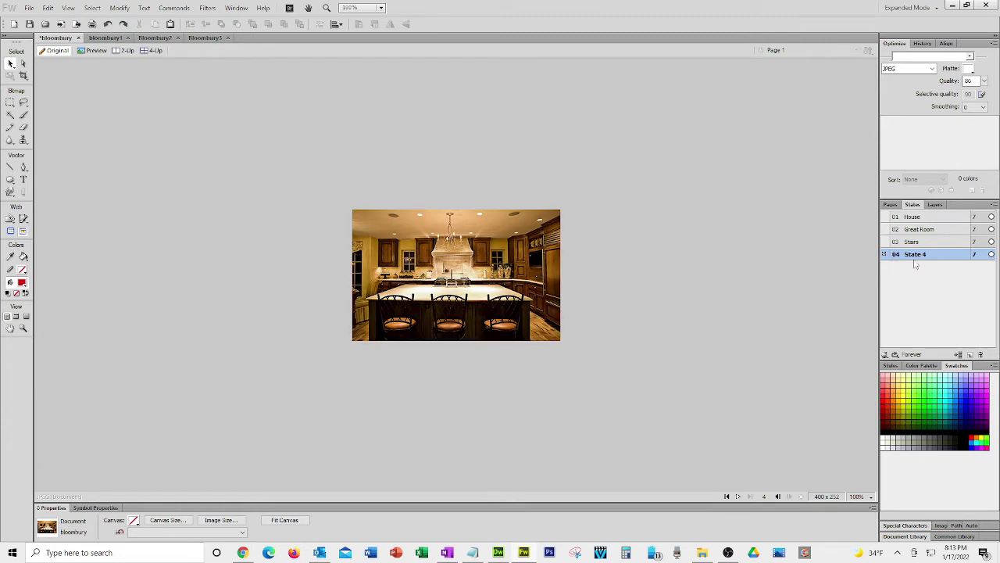
double_click(915, 254)
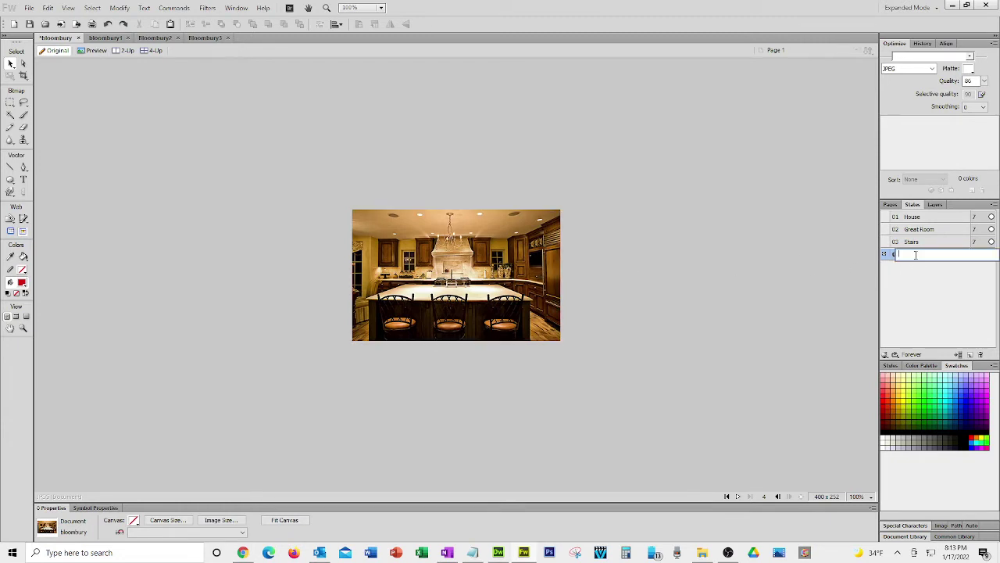
text(Kitchen)
key(Return)
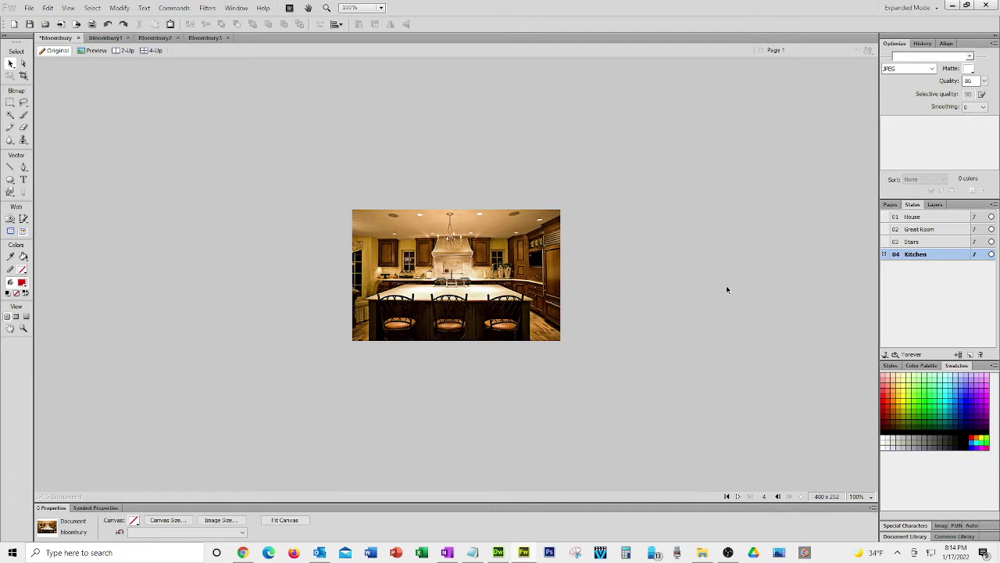
Duplicate the House state nine times, inserting the copies after the current state.
click(914, 218)
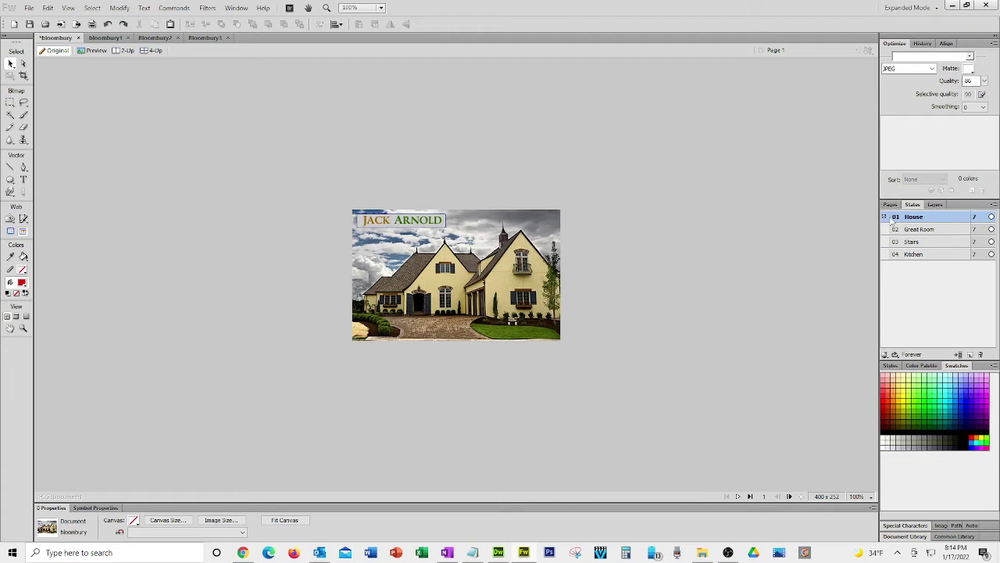
right_click(894, 221)
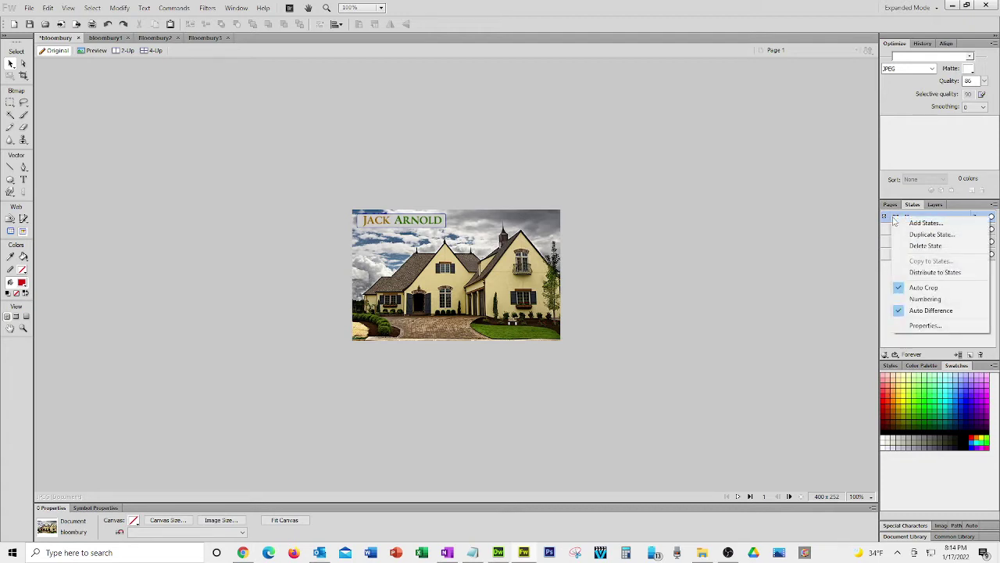
click(950, 238)
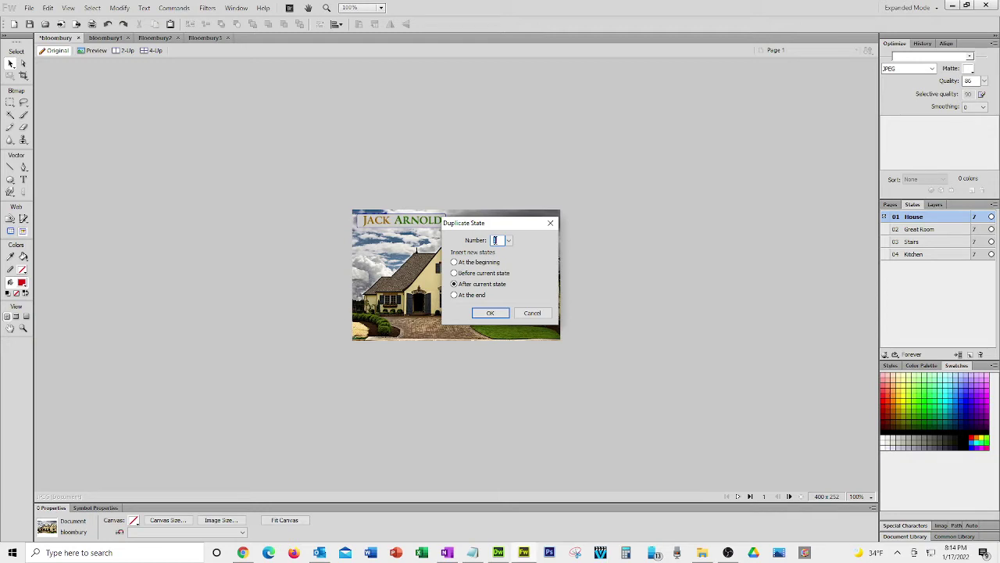
text(9)
click(491, 314)
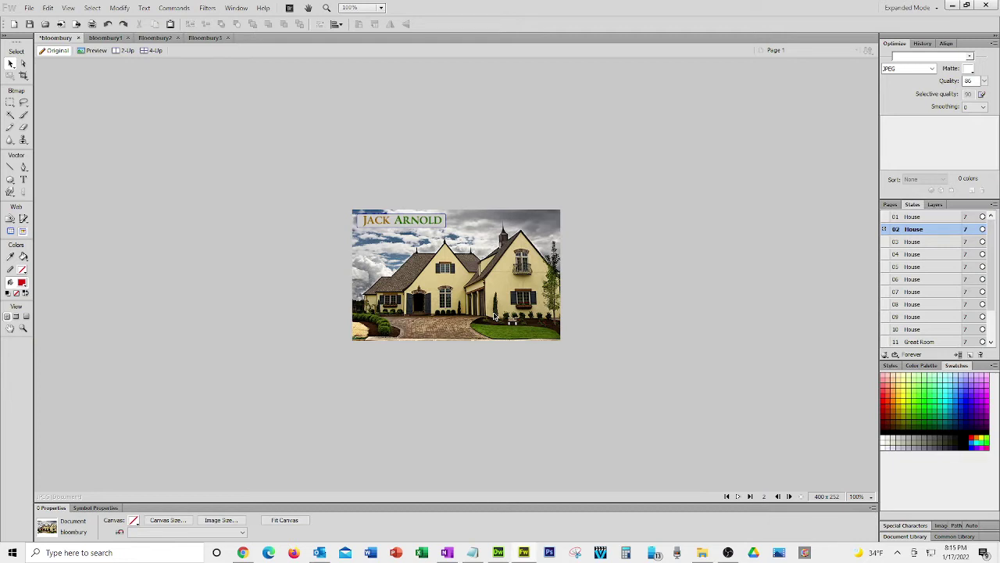
Duplicate the Great Room state nine times, inserting the copies after the current state.
scroll(991, 297, down, 1)
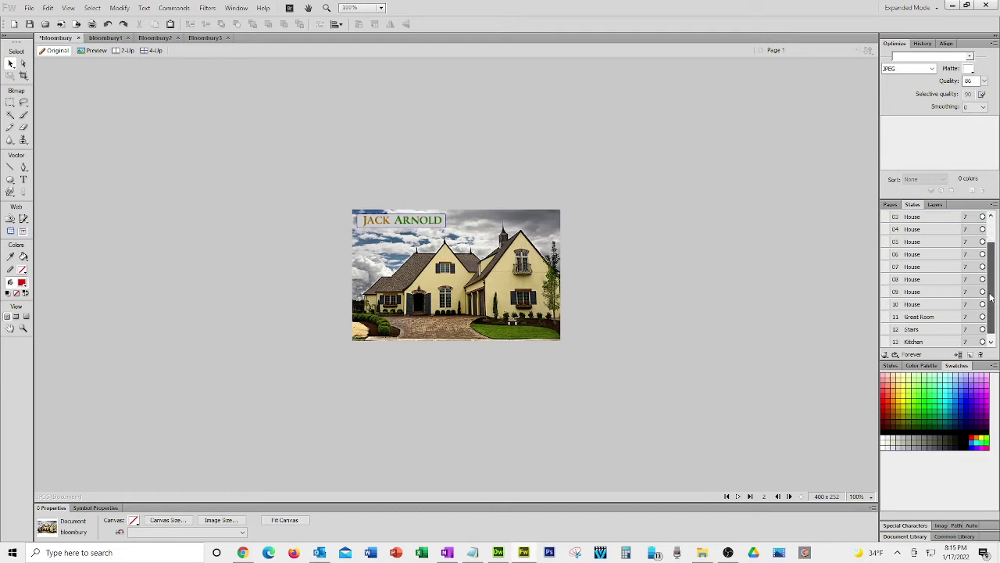
scroll(991, 297, down, 1)
click(908, 305)
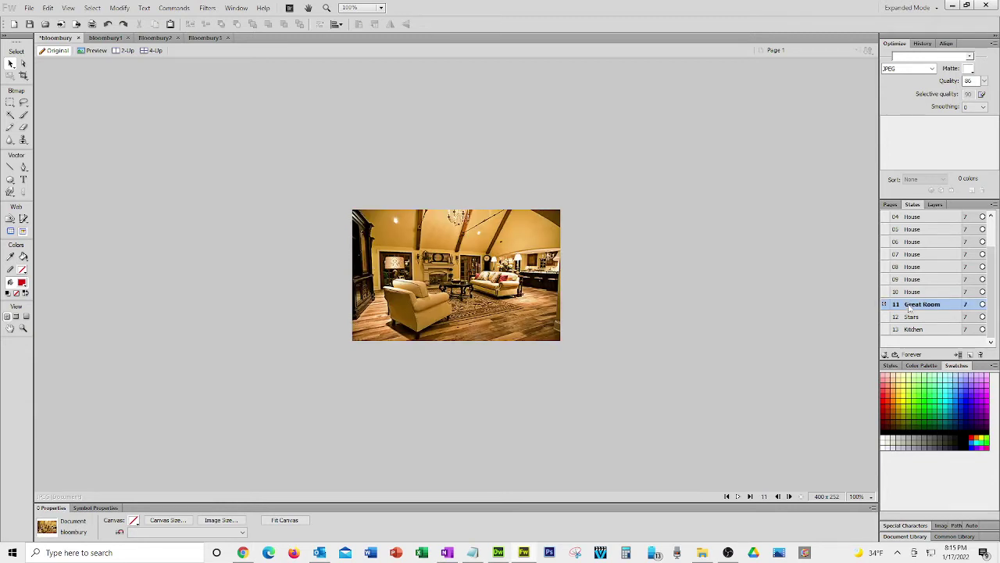
right_click(896, 309)
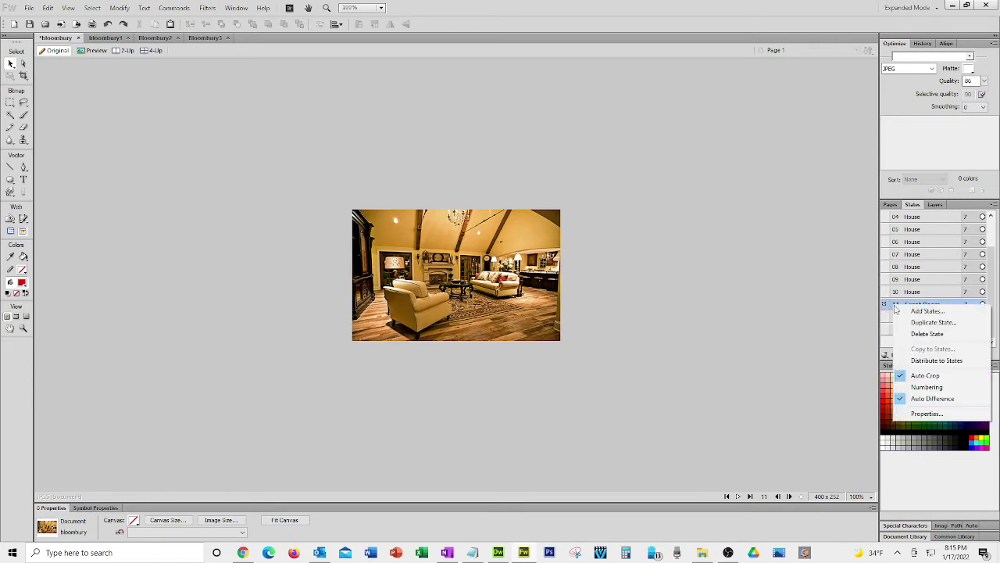
click(930, 322)
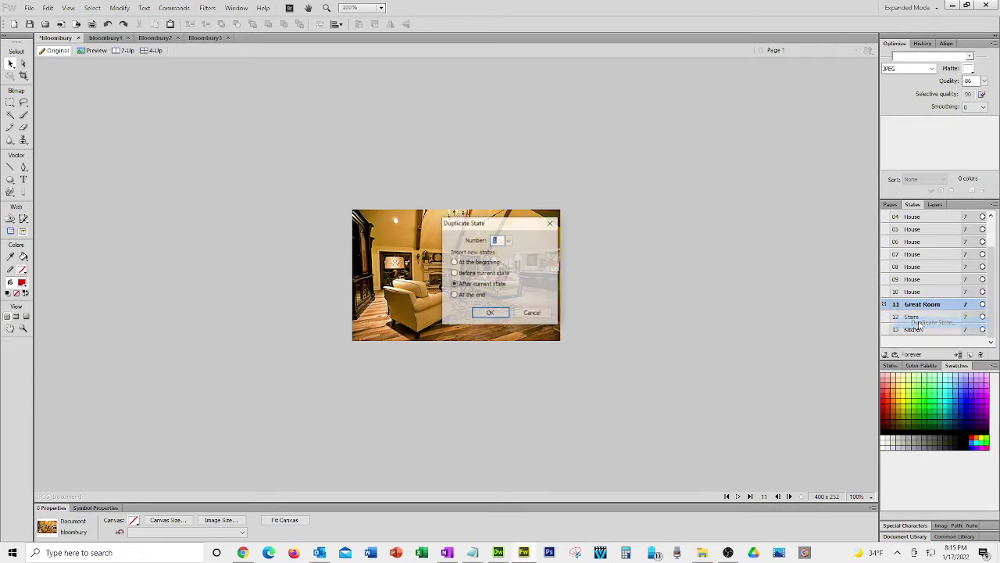
text(9)
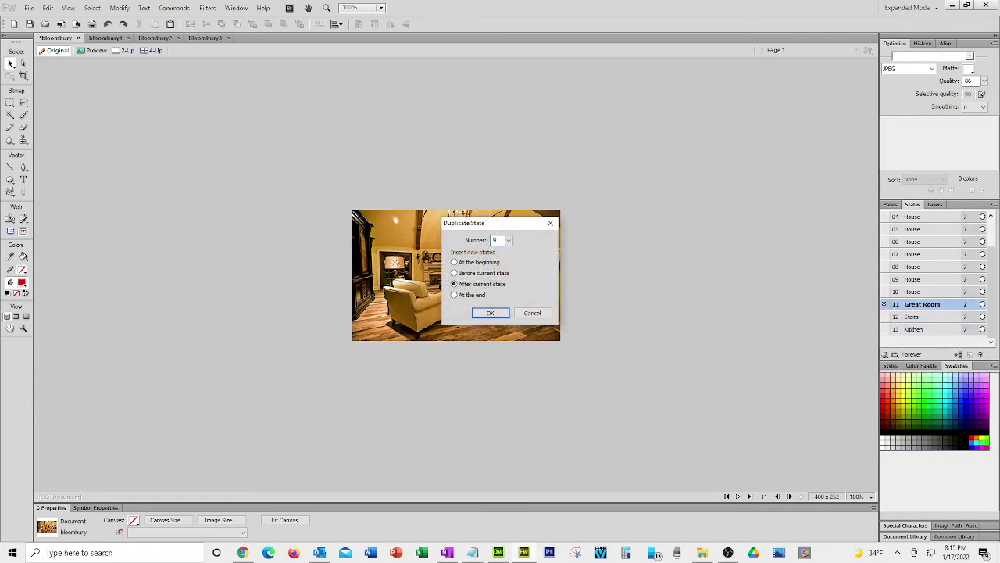
click(490, 313)
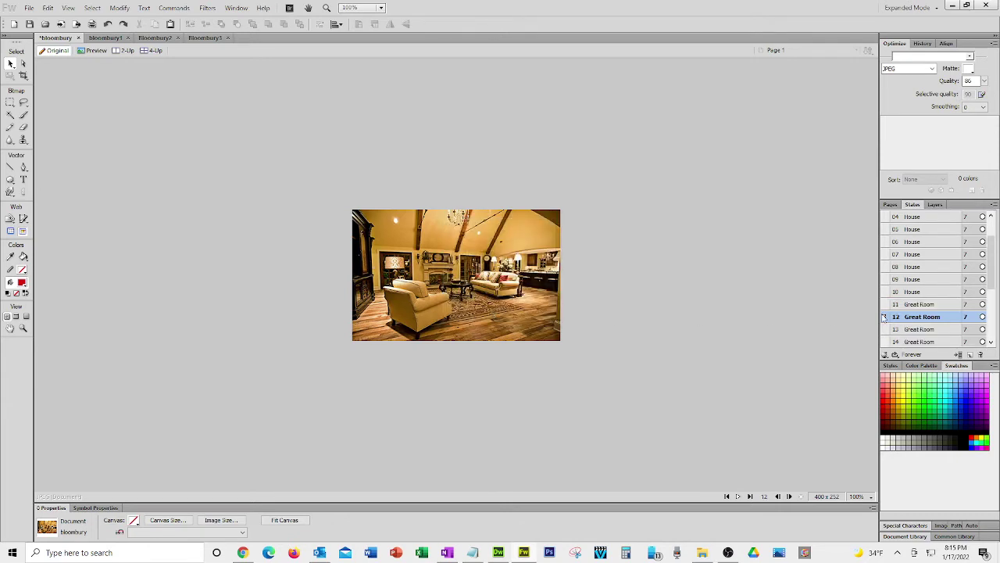
Duplicate the Stairs state nine times, inserting the copies after the current state.
scroll(888, 311, down, 1)
scroll(888, 311, down, 3)
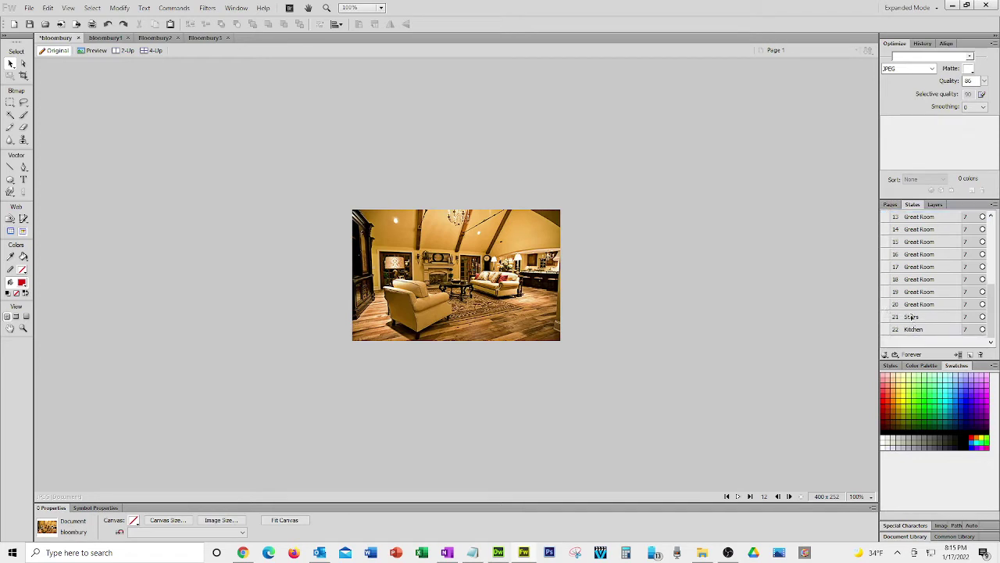
click(912, 318)
right_click(913, 318)
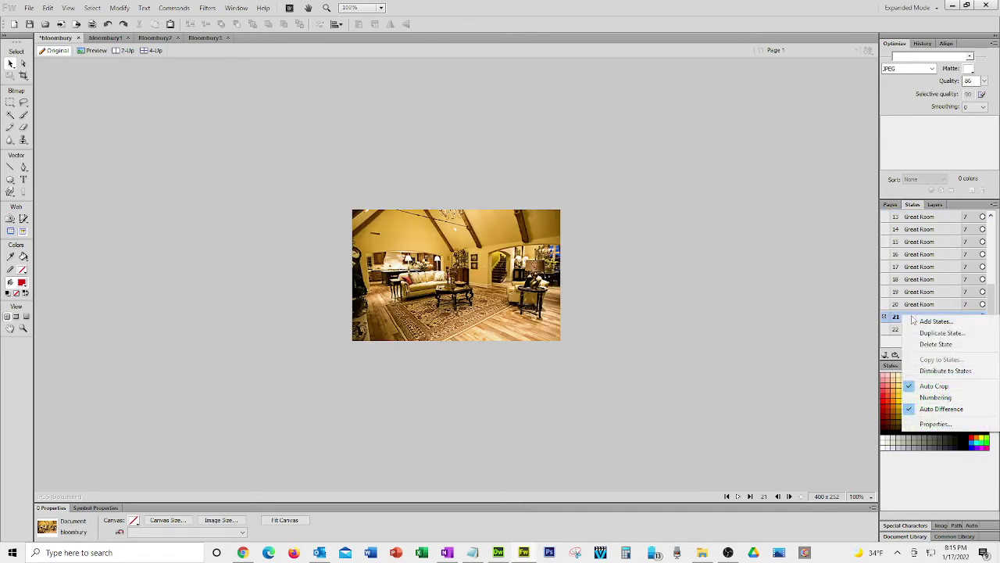
click(942, 333)
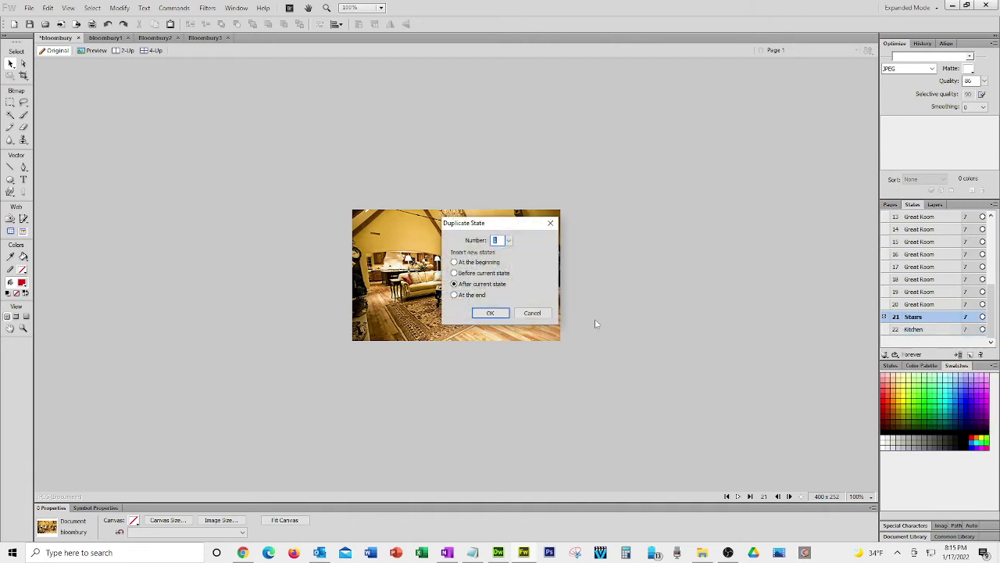
click(490, 312)
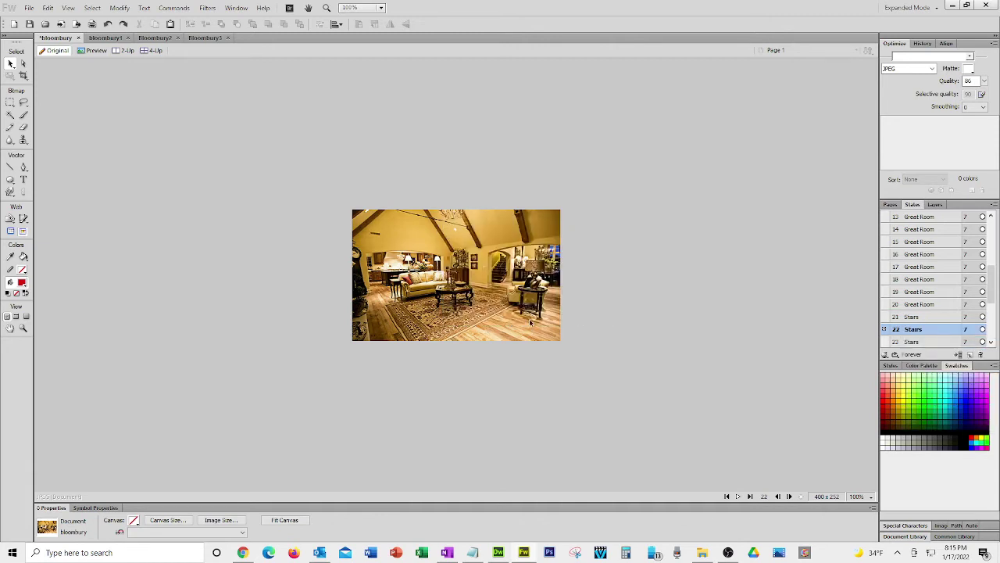
Duplicate the Kitchen state nine times, inserting the copies after the current state.
scroll(930, 328, down, 5)
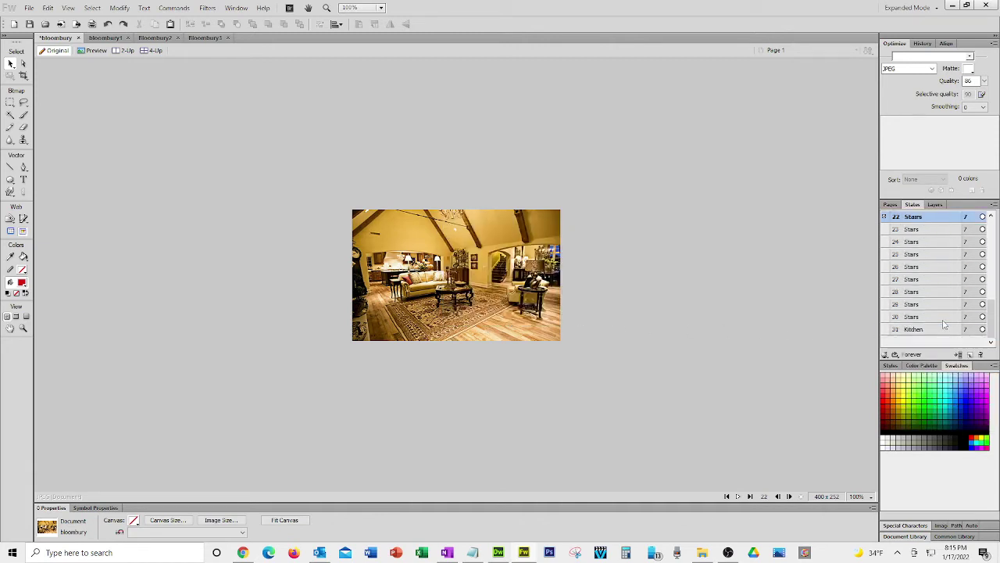
click(908, 330)
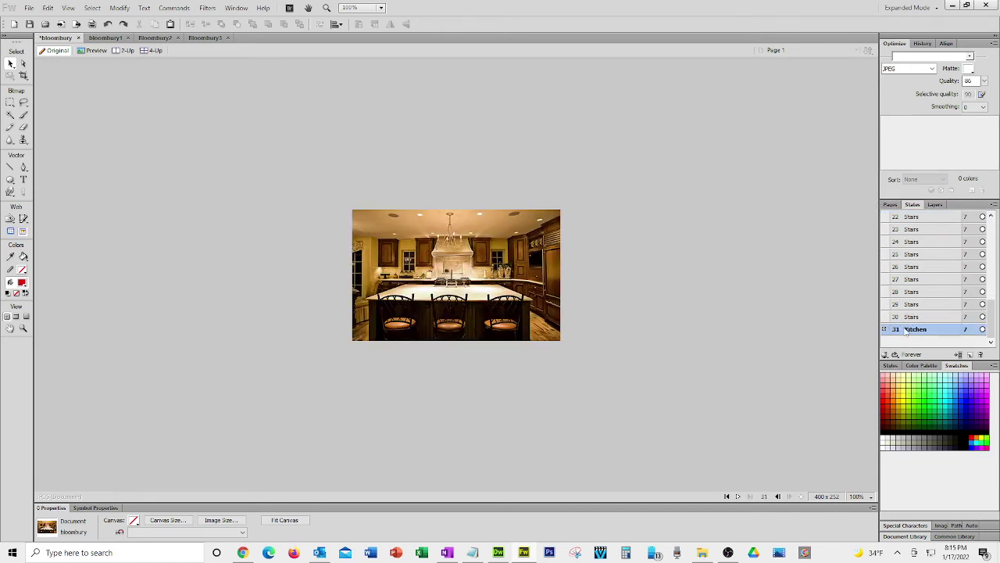
right_click(907, 330)
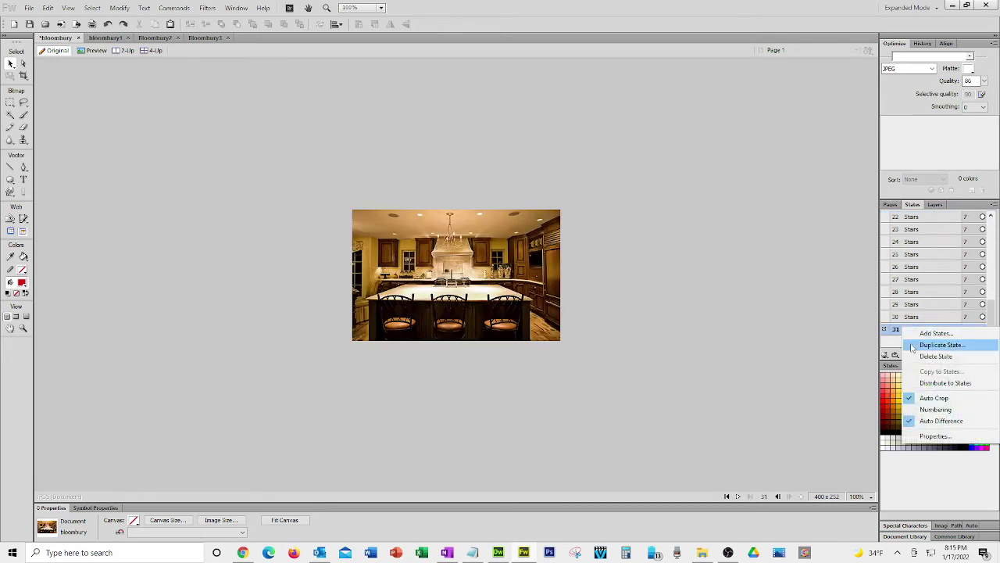
click(913, 347)
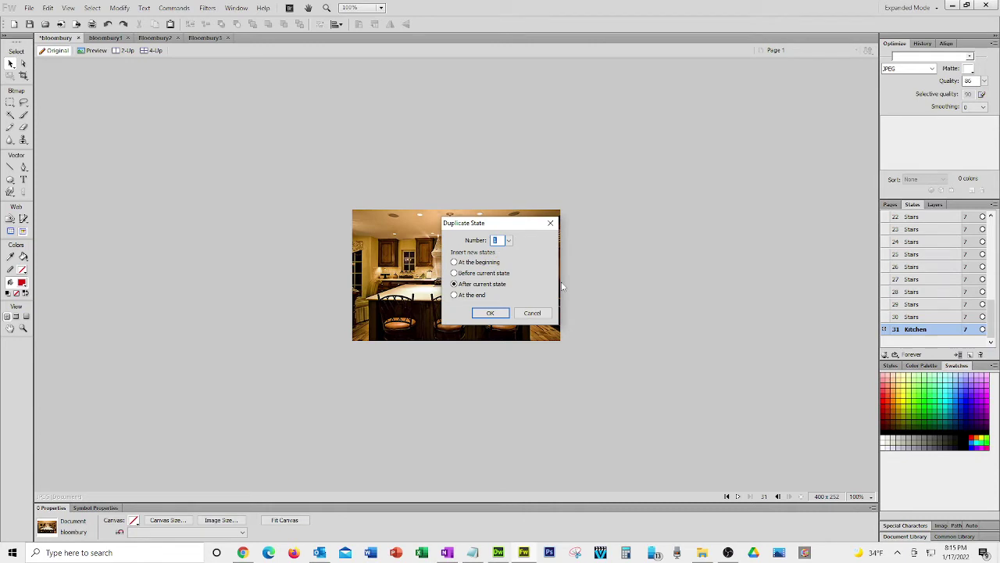
click(501, 316)
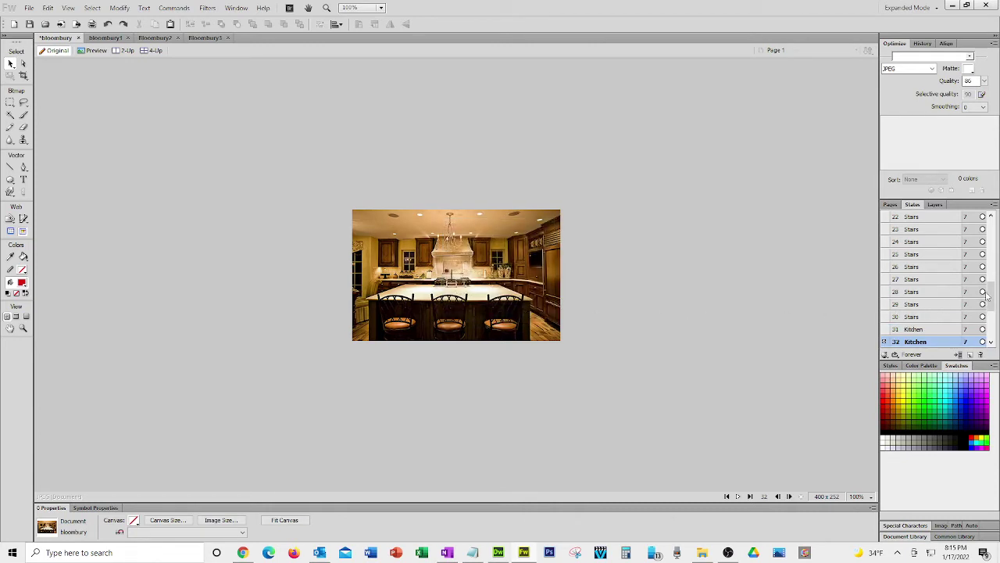
Preview the animation by playing it from the first House state, and stop the playback.
key(ctrl+alt+p)
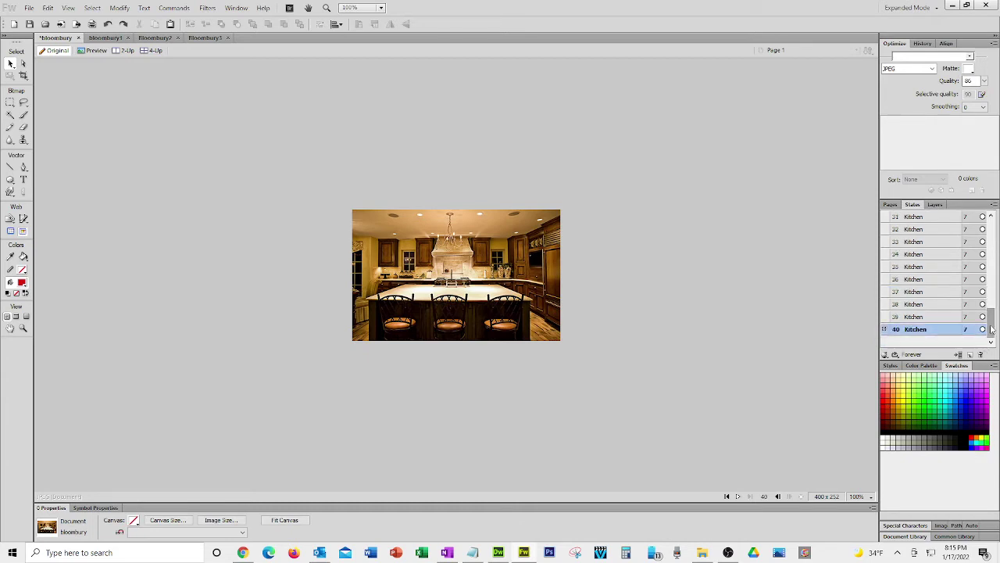
drag(995, 303, 998, 241)
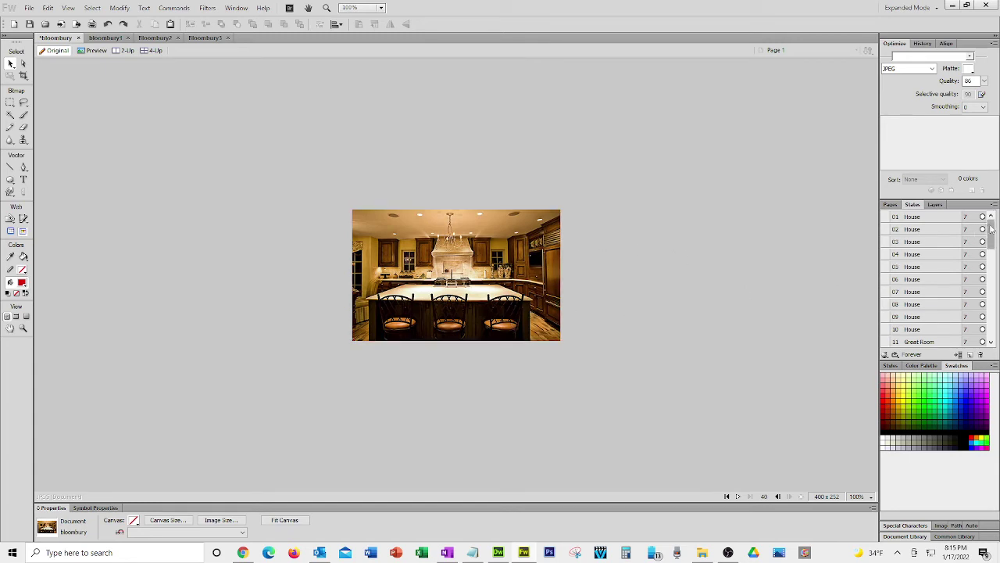
mouse_move(991, 228)
mouse_down()
mouse_move(993, 324)
mouse_move(998, 217)
mouse_up()
click(908, 218)
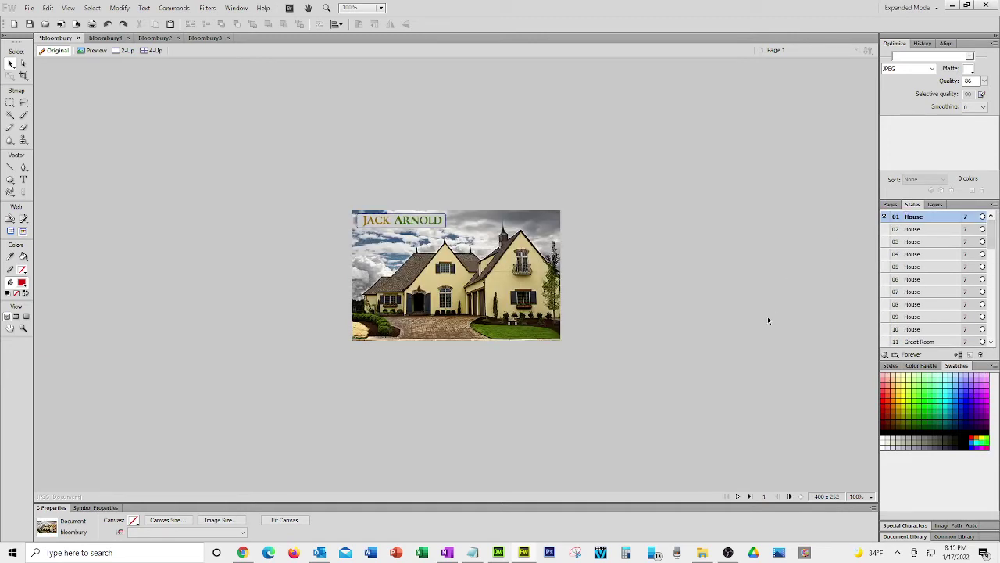
click(739, 497)
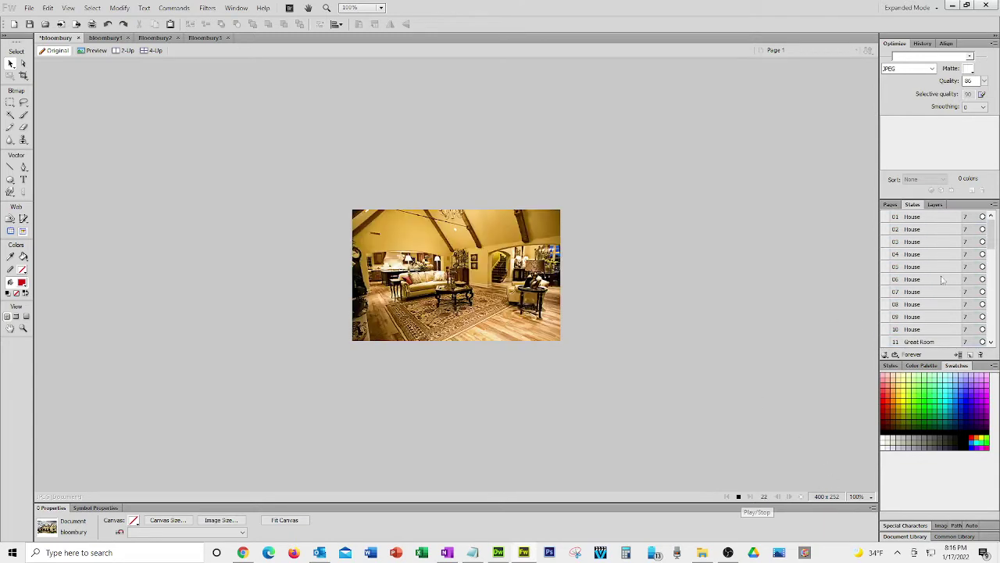
click(738, 496)
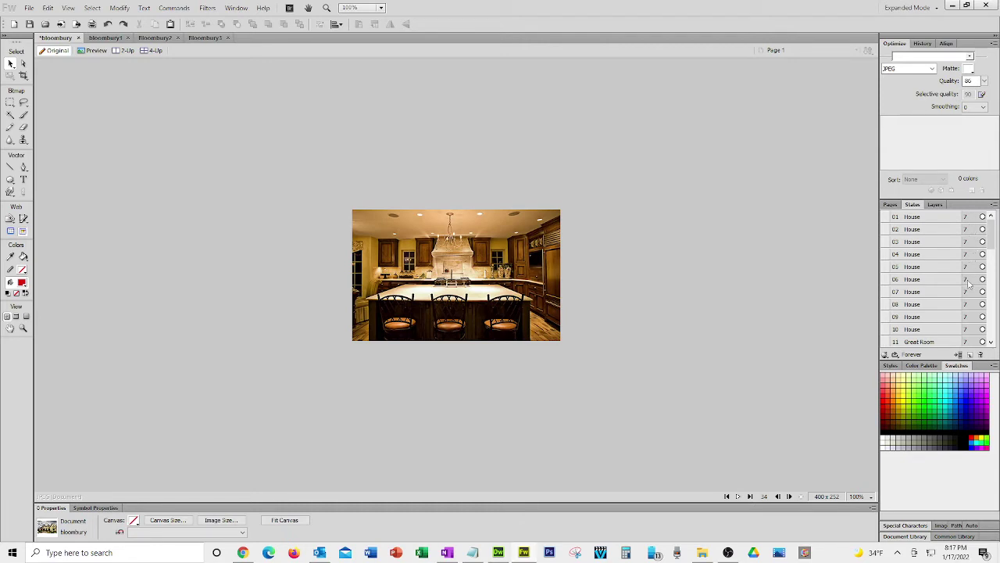
Check the state delay setting of the second House state, close it and reselect the first House state.
double_click(971, 231)
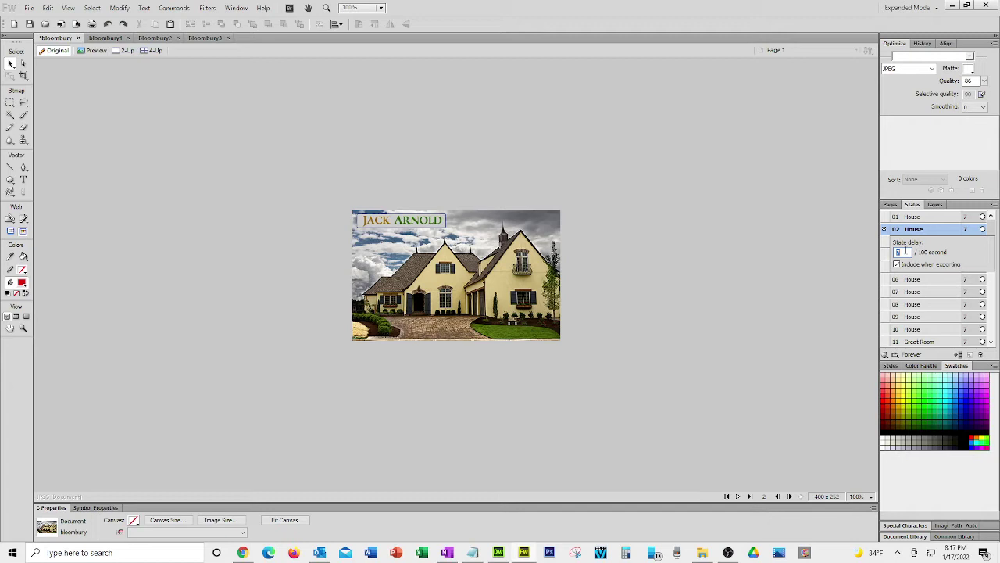
click(789, 269)
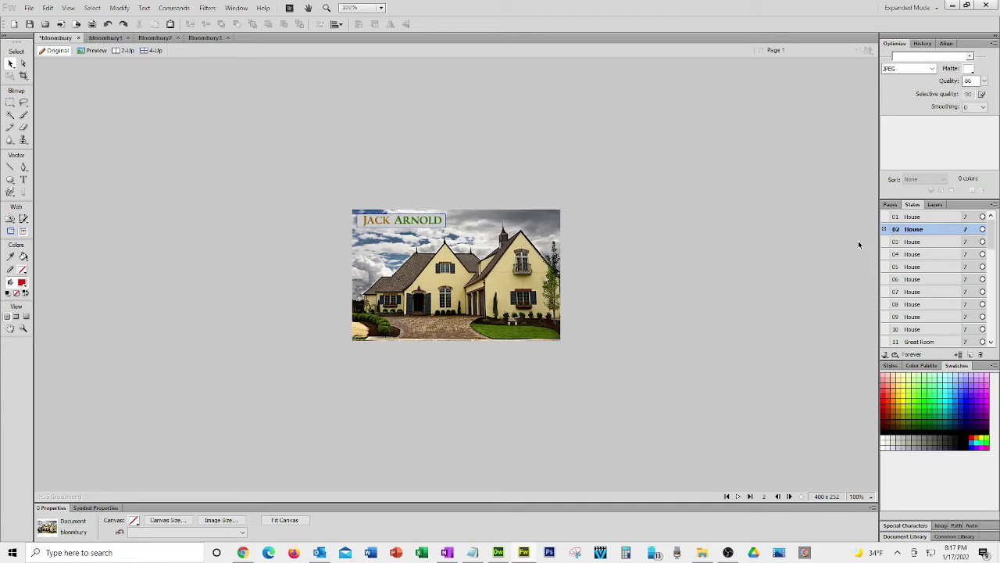
click(928, 220)
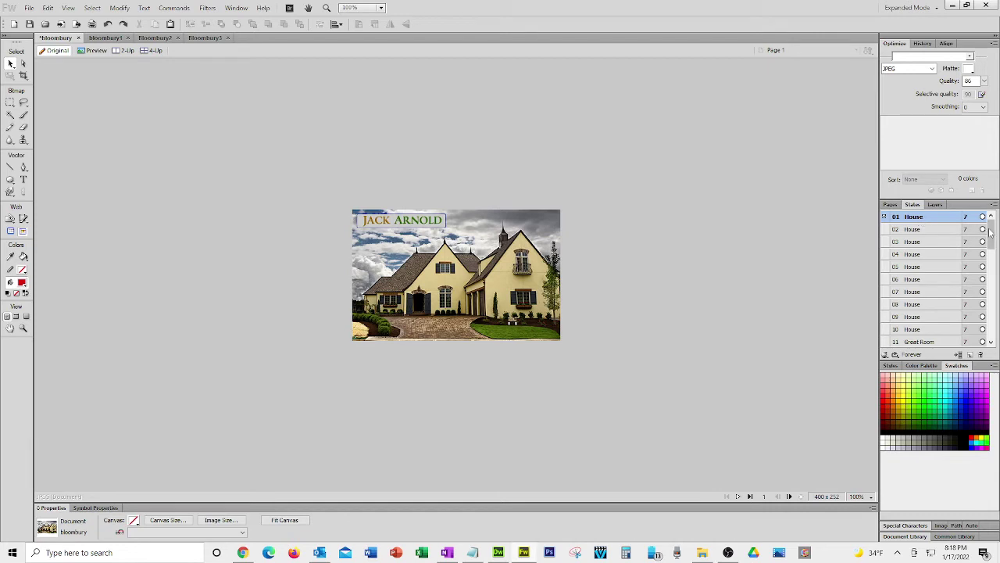
Add three blank states at the end of the animation, after the last Kitchen state.
drag(991, 234, 994, 329)
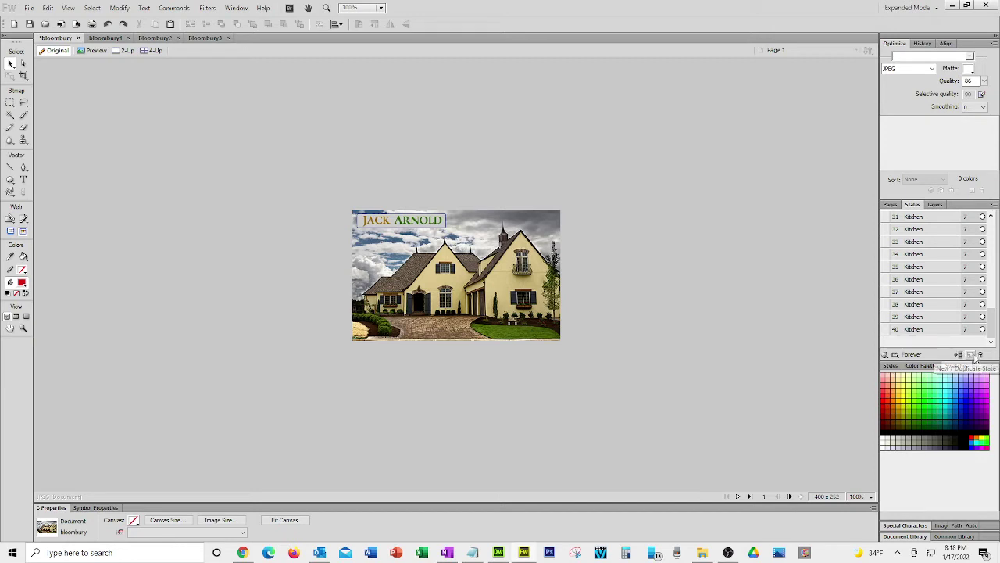
click(971, 355)
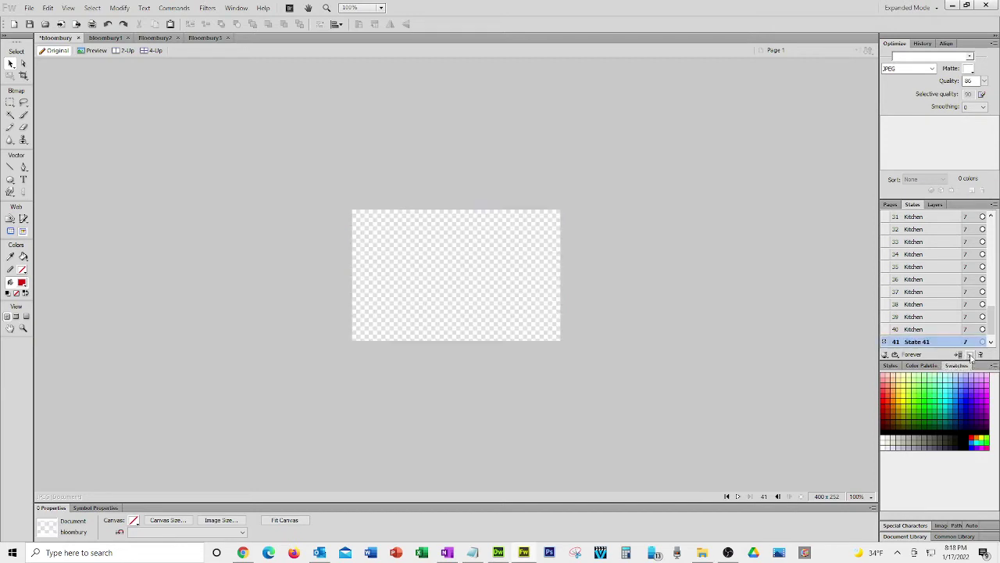
click(970, 354)
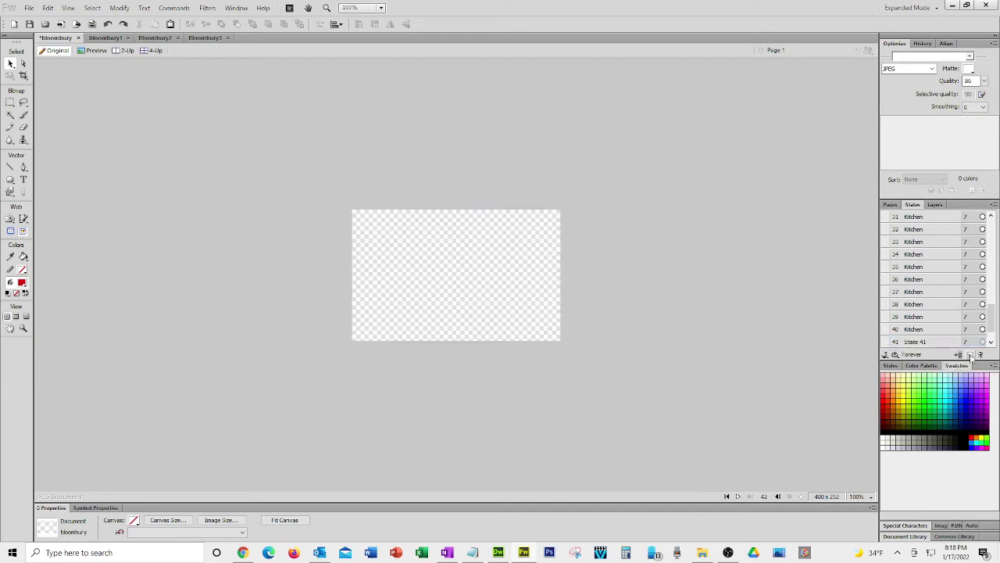
click(971, 354)
click(990, 342)
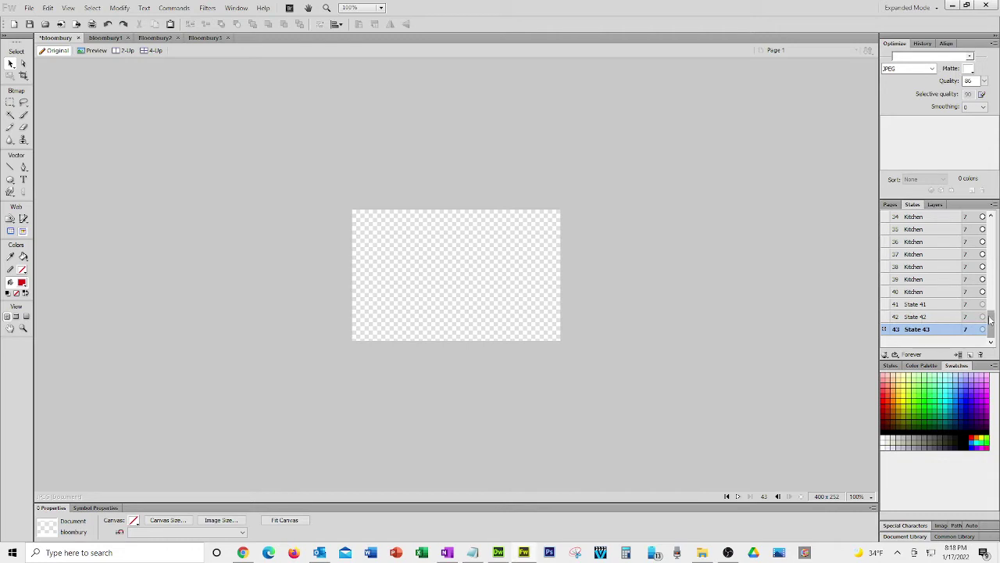
Rename the three blank states 41, 42 and 43 at the end of the animation as House.
click(923, 304)
double_click(923, 305)
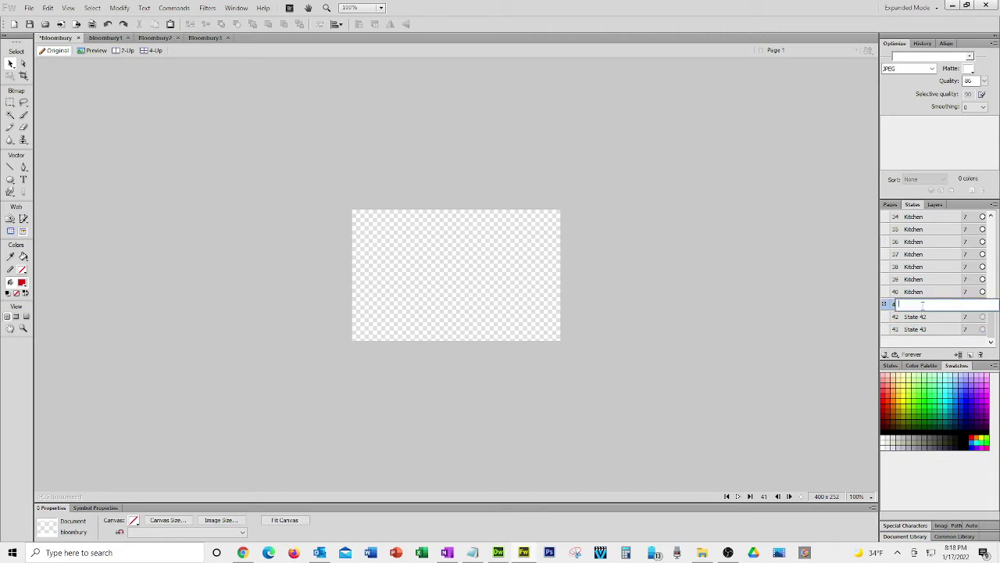
text(House)
click(923, 317)
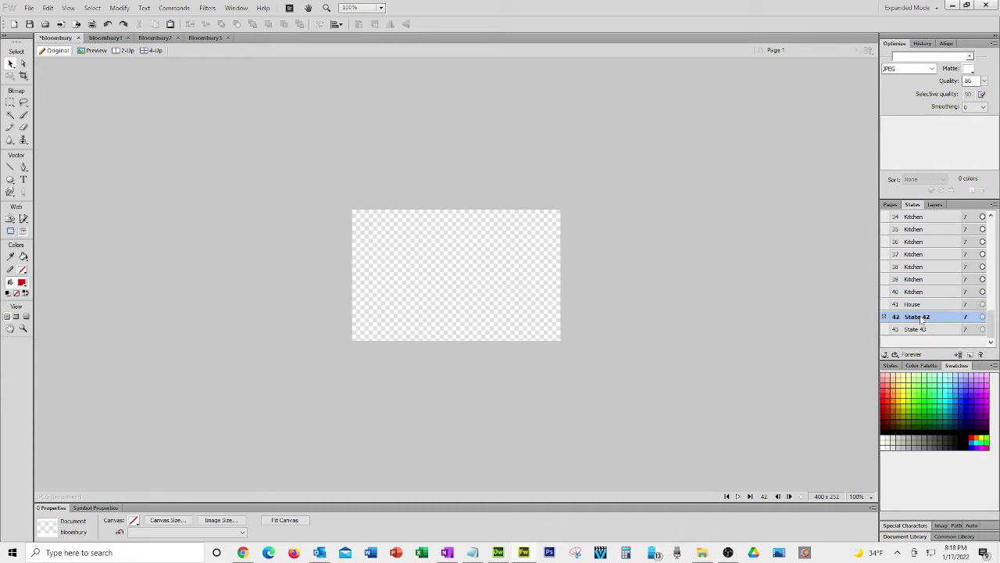
key(e)
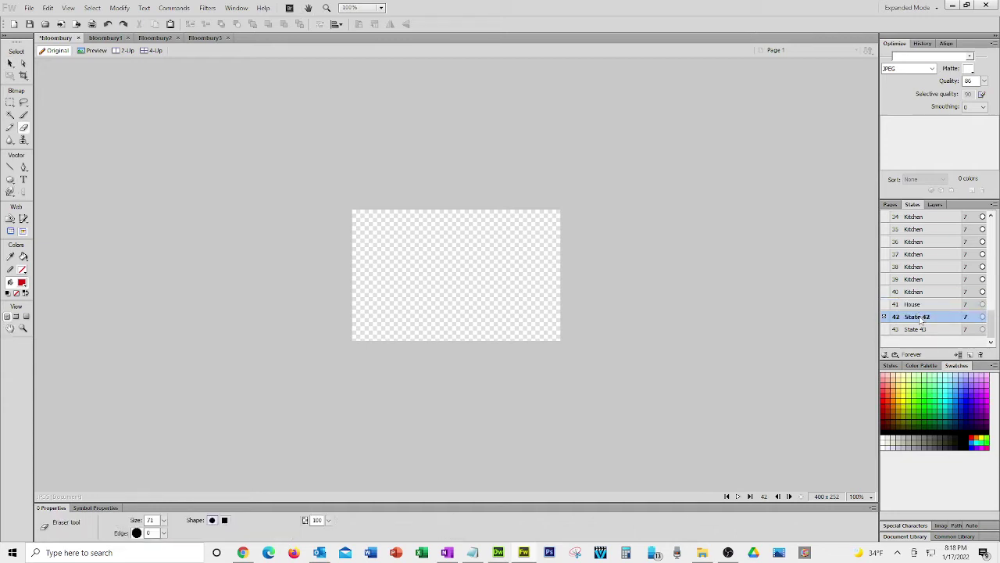
double_click(921, 316)
text(H)
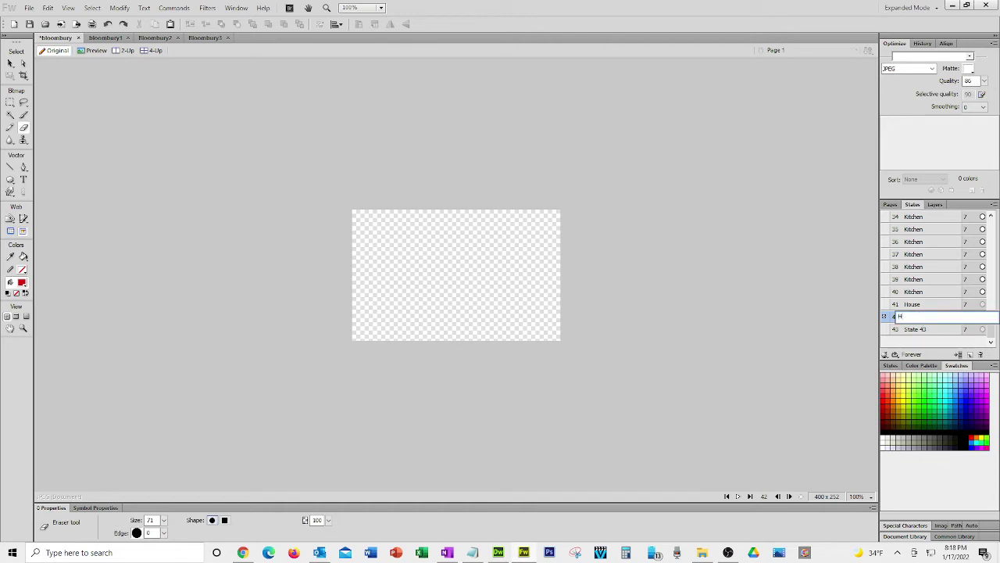
text(ouse)
key(Return)
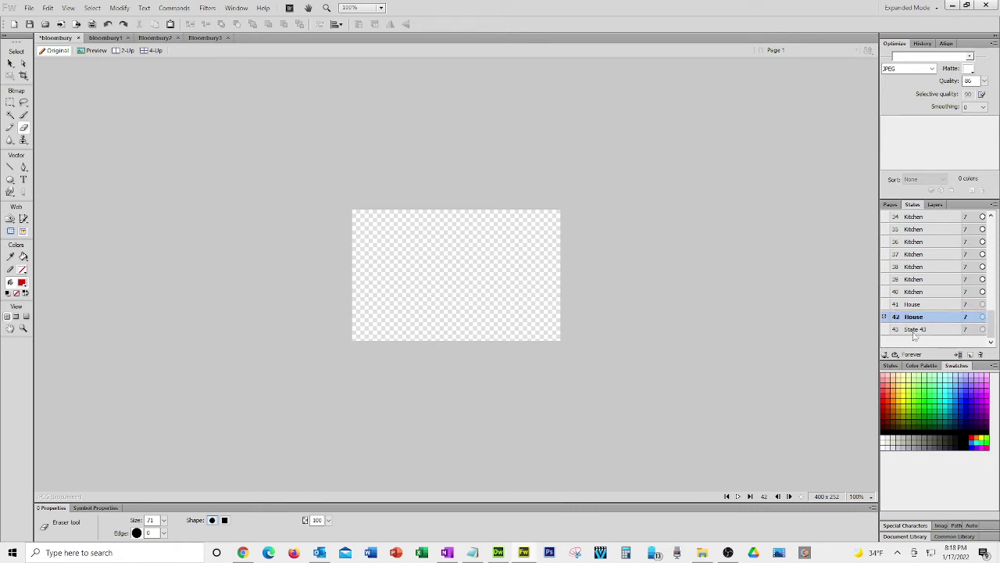
double_click(913, 329)
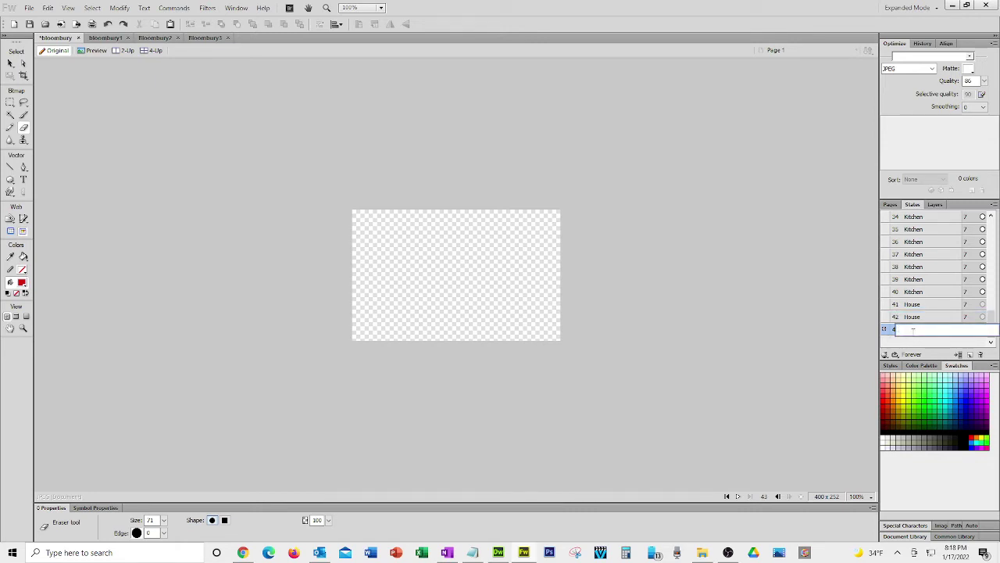
text(House)
key(Return)
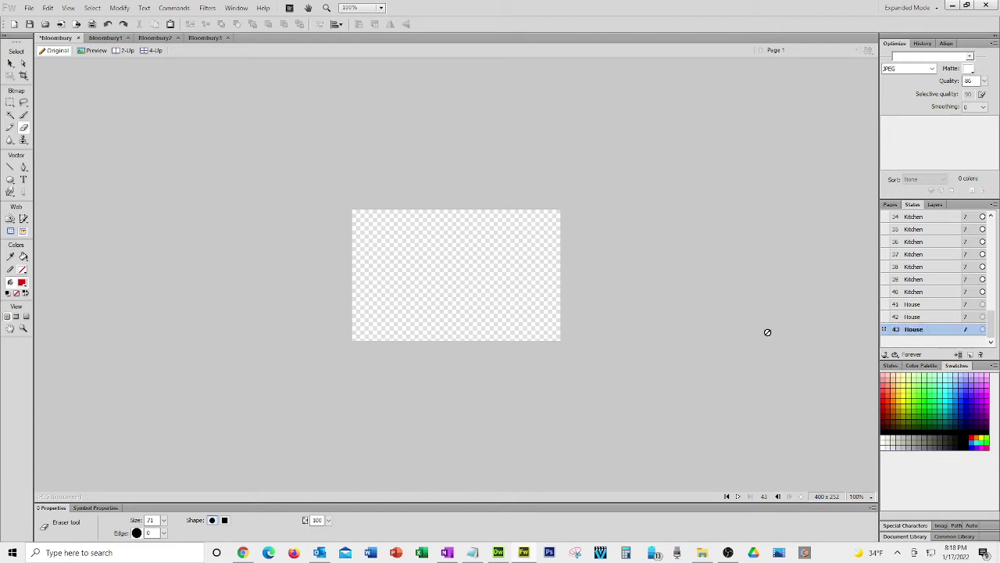
Select the house photo in the first House state with the Pointer tool.
drag(995, 316, 993, 227)
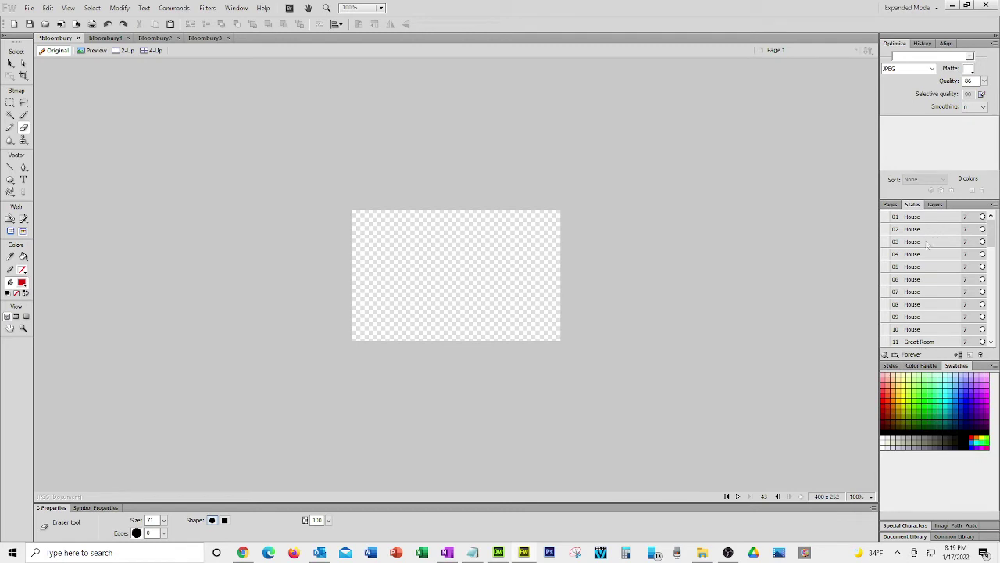
click(932, 219)
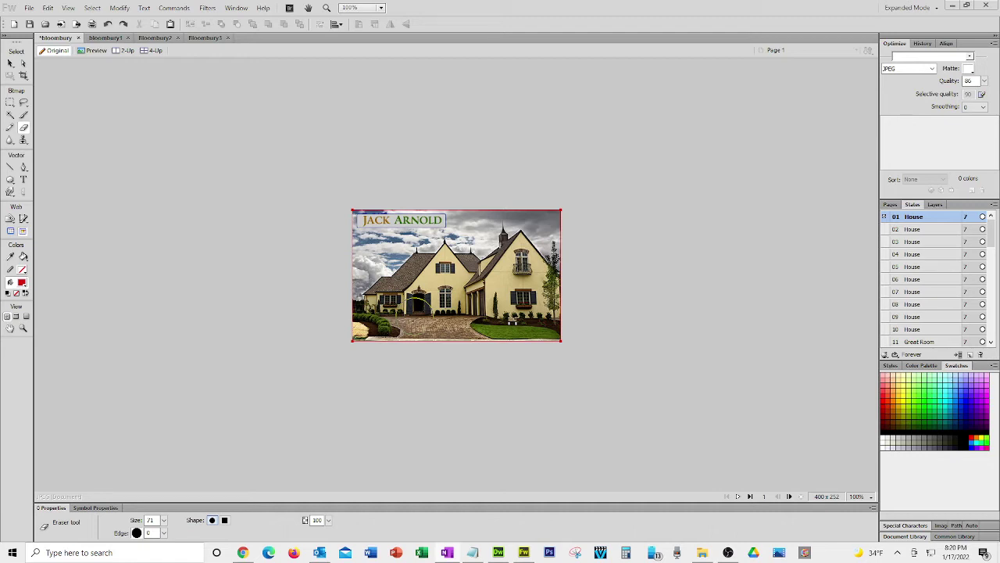
click(10, 64)
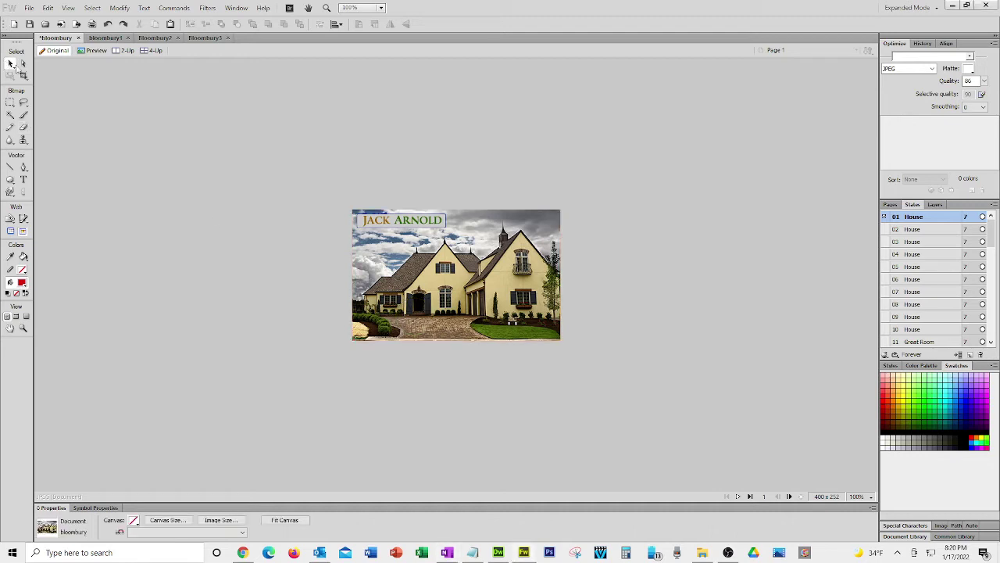
click(438, 245)
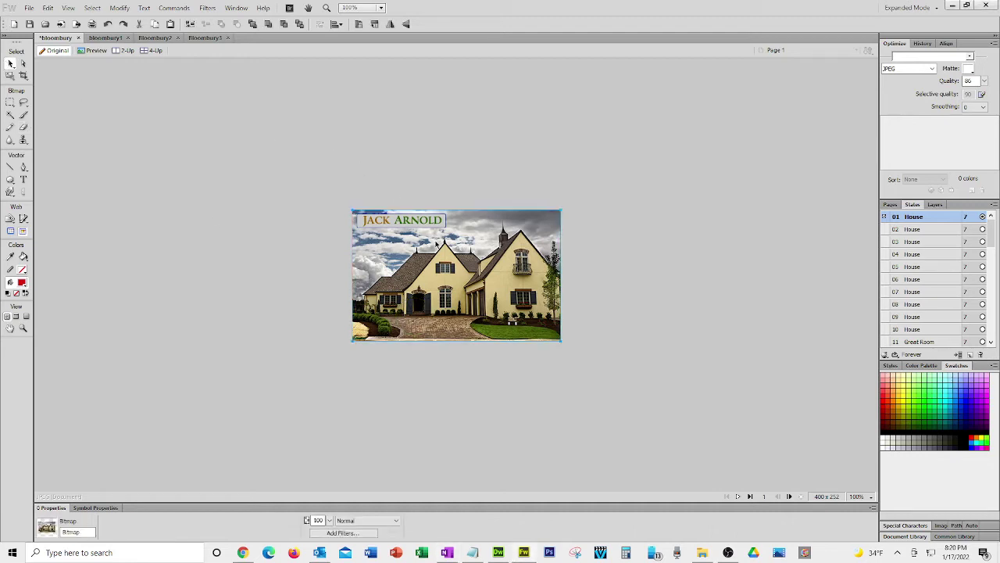
Try the house photo in the first state at 50 percent opacity, and restore it to 100.
click(328, 520)
drag(333, 431, 336, 487)
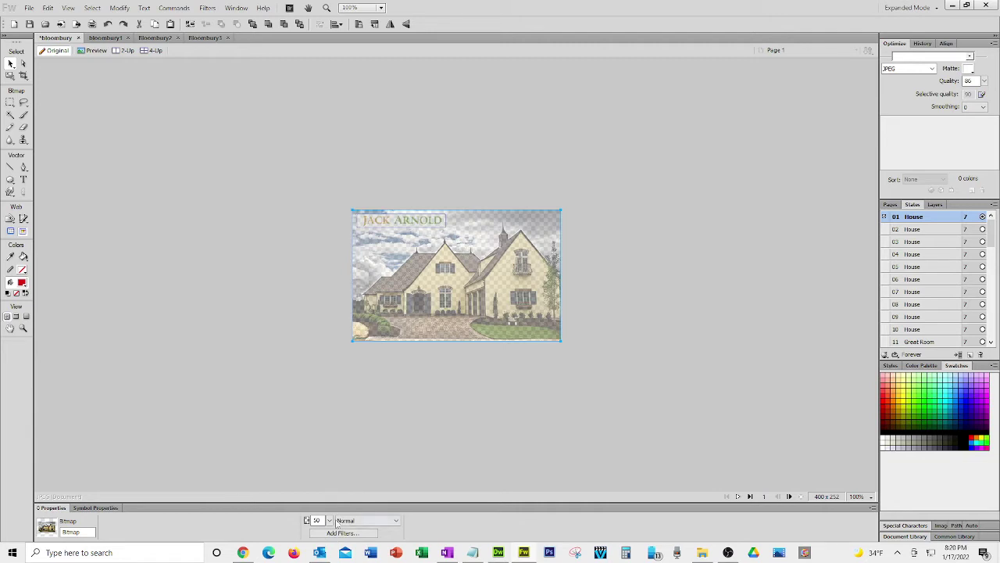
drag(330, 520, 348, 414)
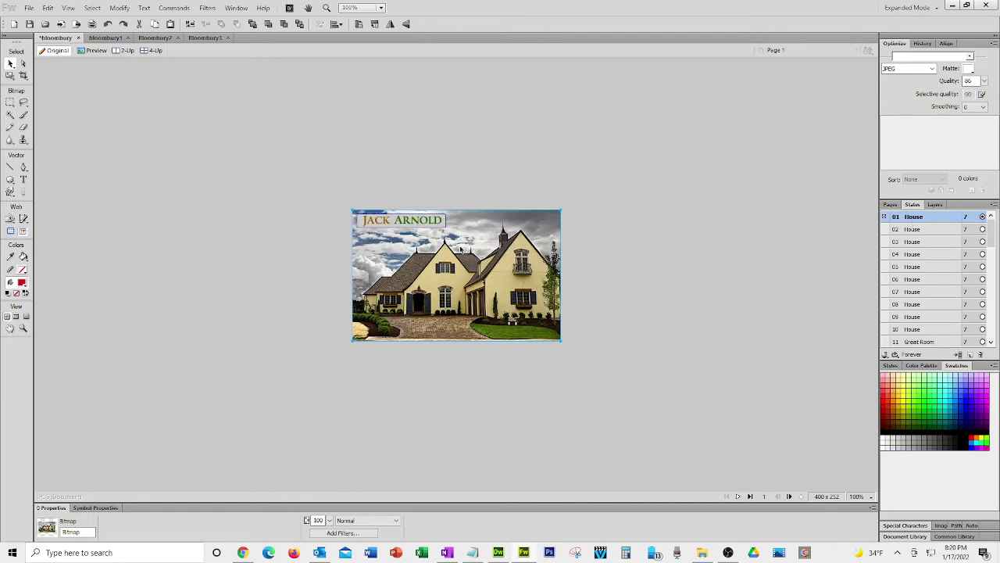
Copy the house photo from the first state and paste it over the kitchen photo in state 40.
click(155, 26)
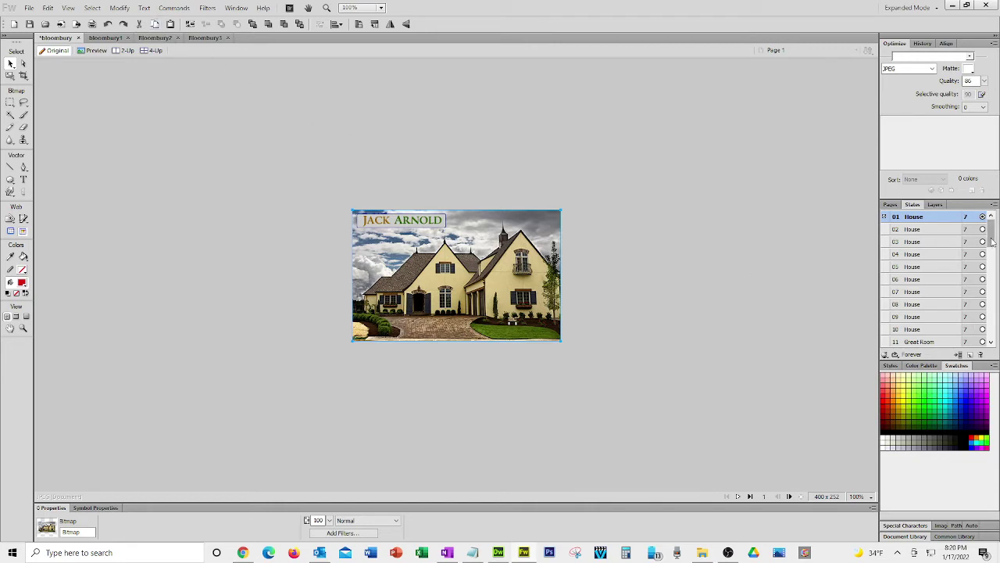
drag(991, 243, 991, 342)
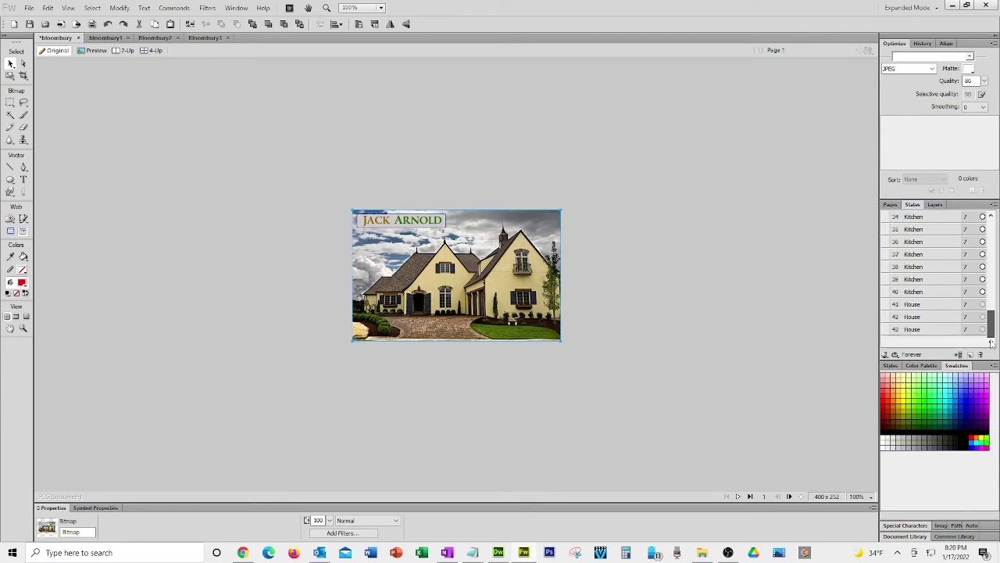
click(915, 291)
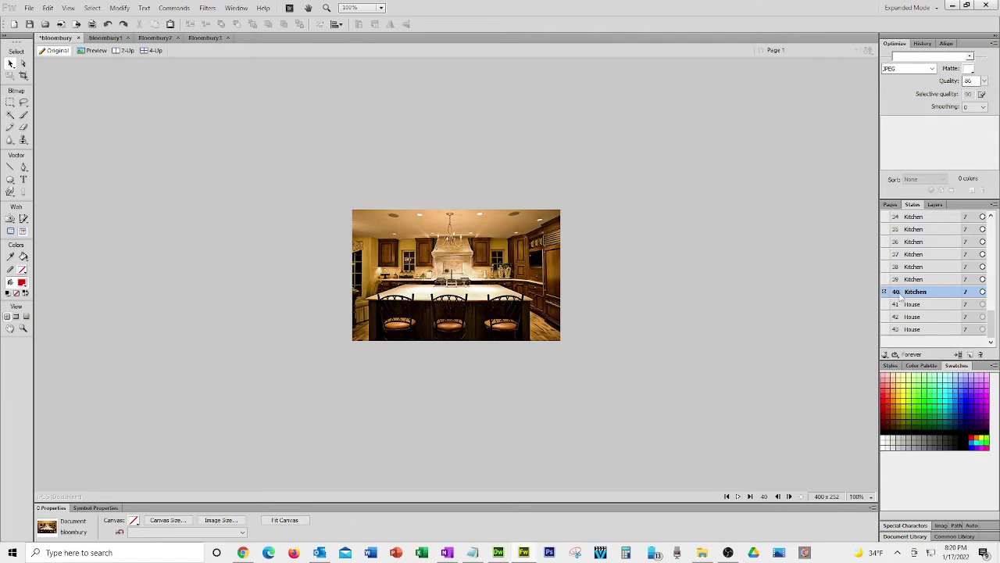
click(508, 268)
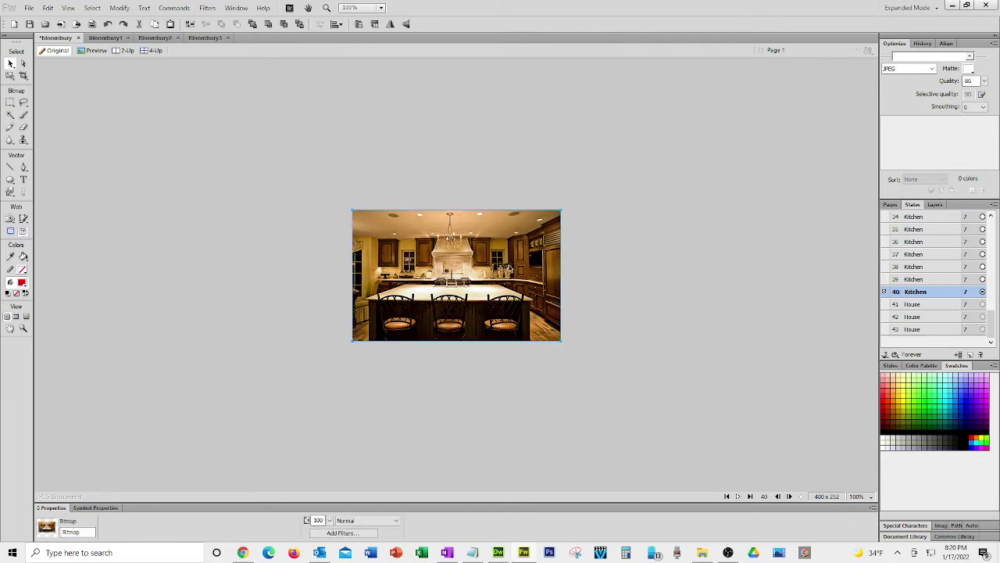
click(175, 29)
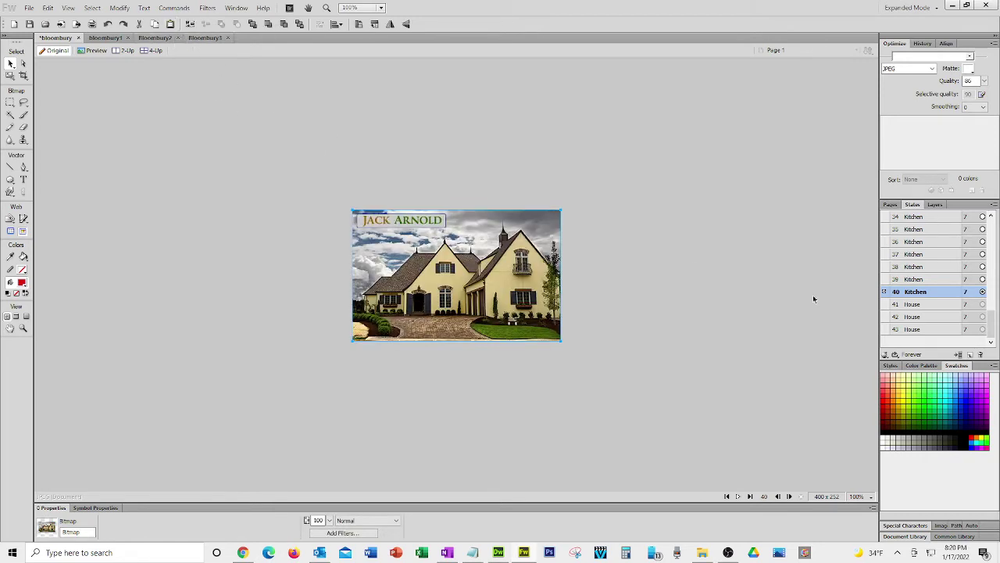
Paste the copied house photo over the kitchen photo in Kitchen states 39, 38 and 37.
click(937, 281)
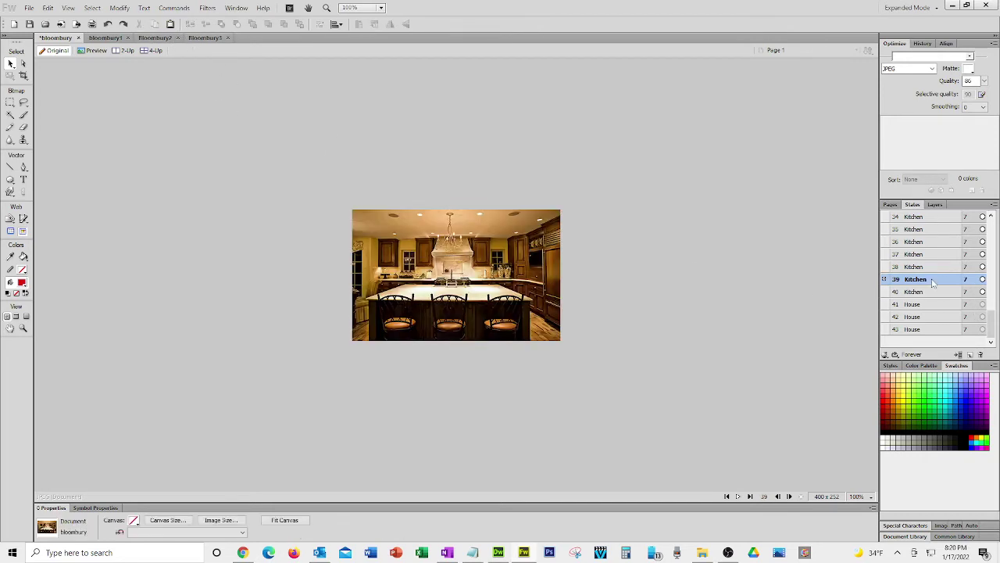
click(491, 276)
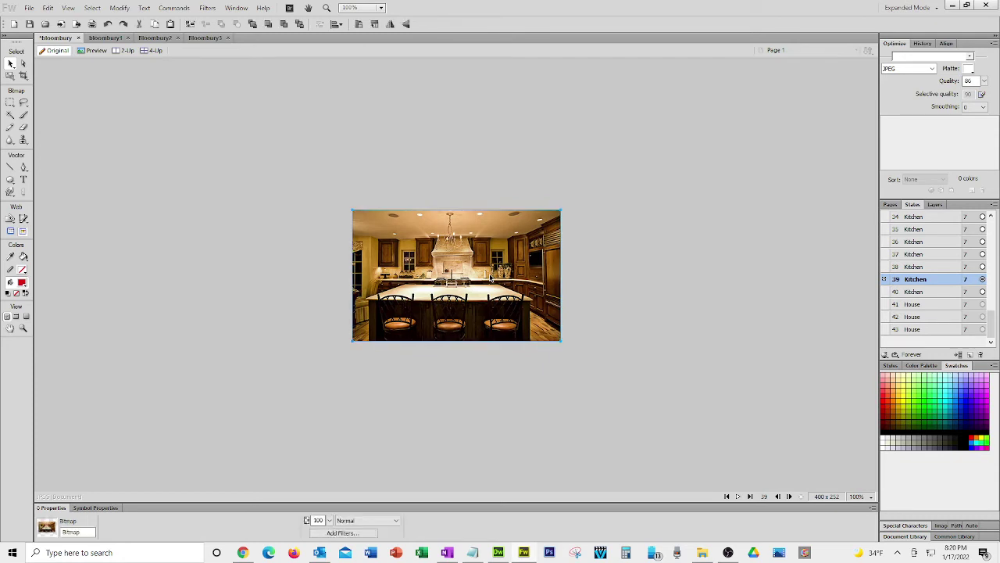
click(170, 25)
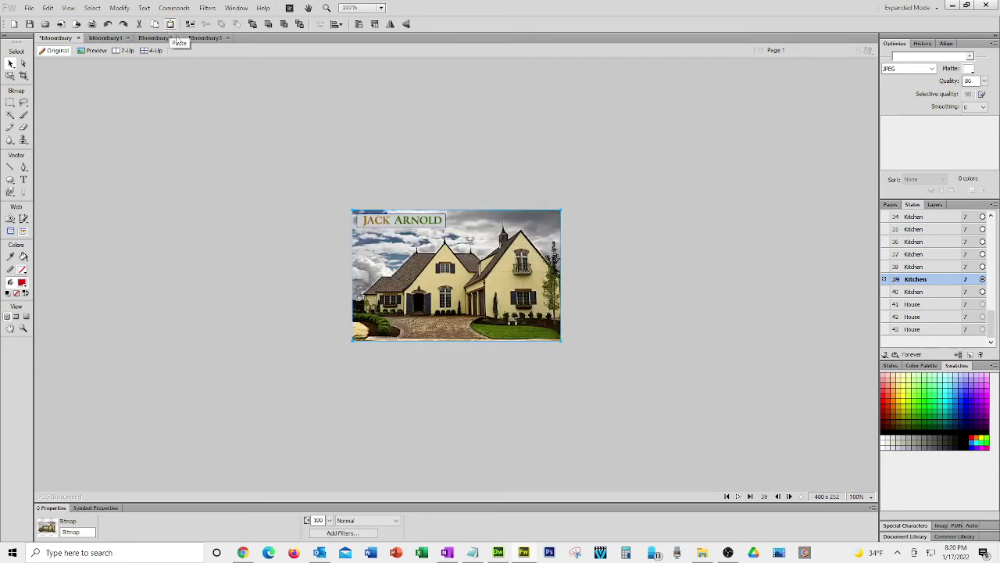
click(901, 268)
click(529, 276)
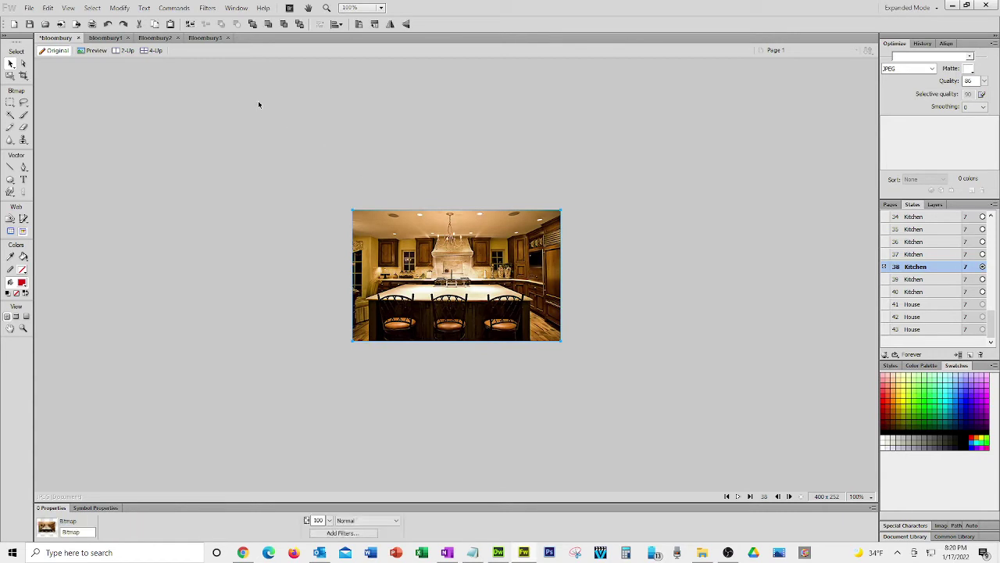
click(169, 25)
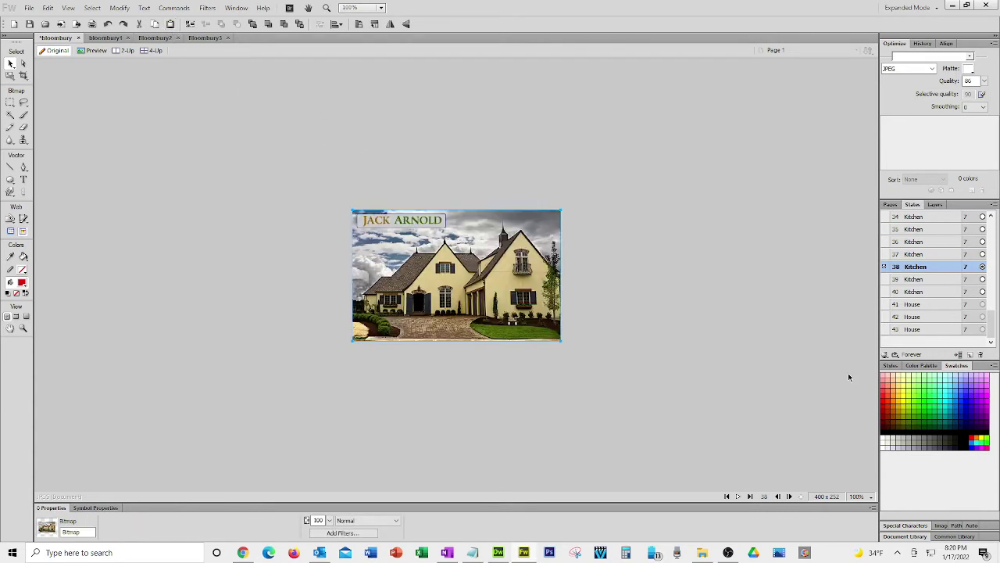
click(913, 254)
click(508, 279)
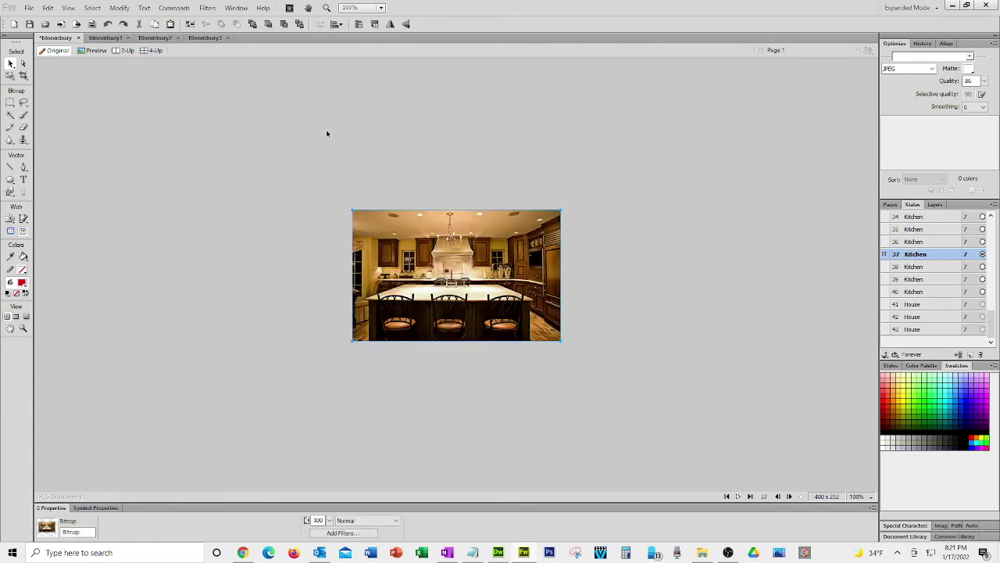
key(ctrl+v)
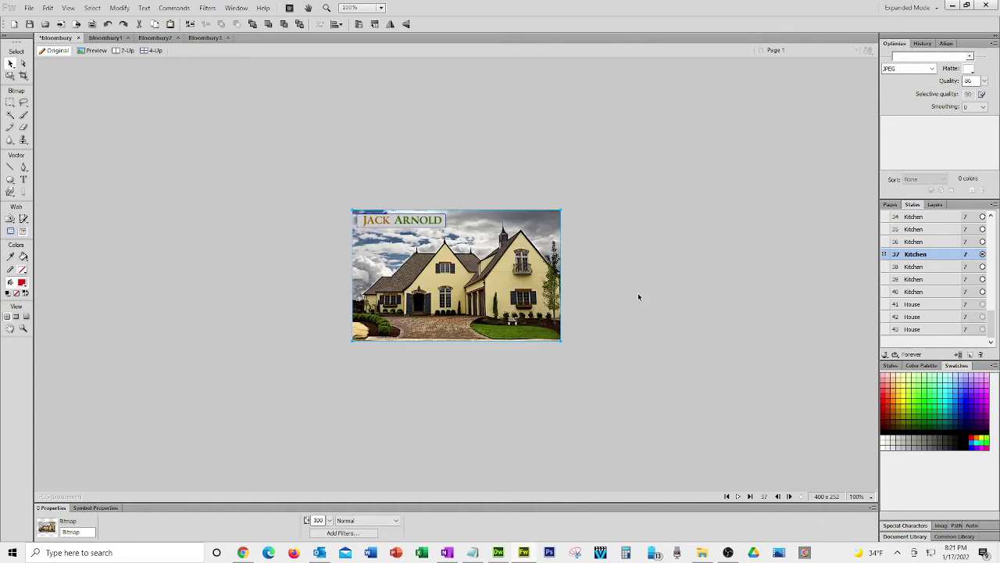
Compare Kitchen states 36 and 37, and set the house photo's opacity in state 37 to 90.
click(941, 243)
click(941, 254)
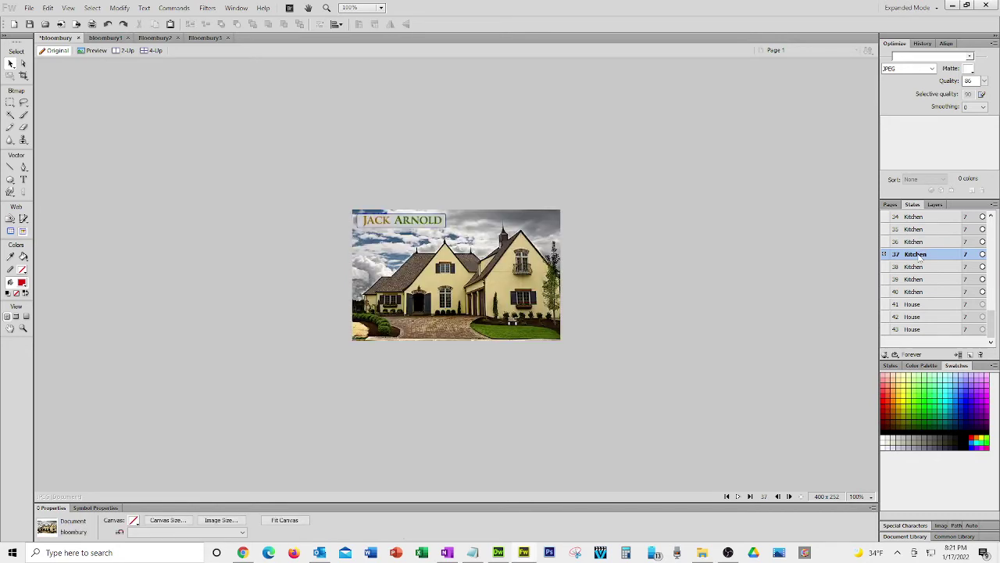
click(918, 242)
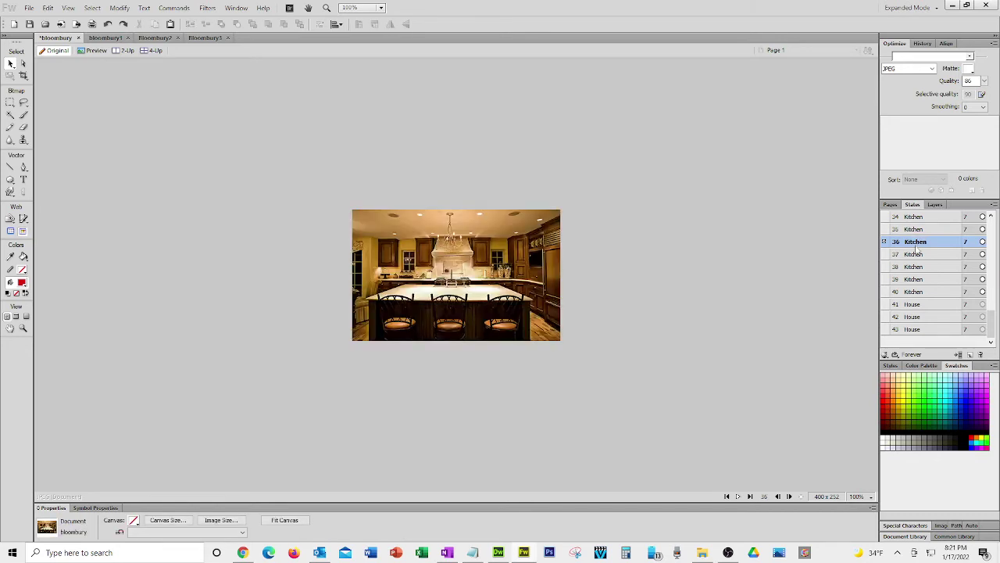
click(918, 257)
click(916, 242)
click(916, 255)
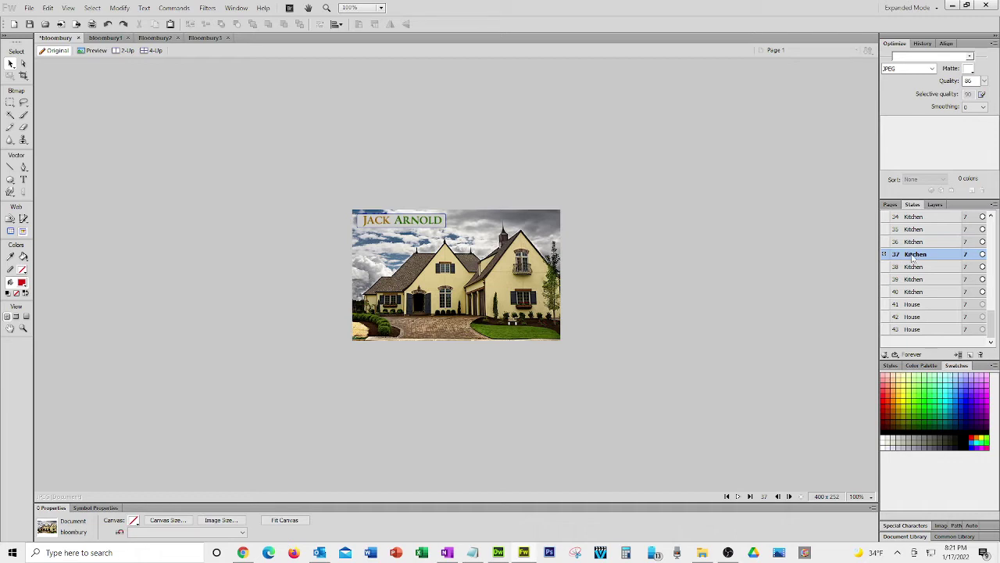
click(503, 268)
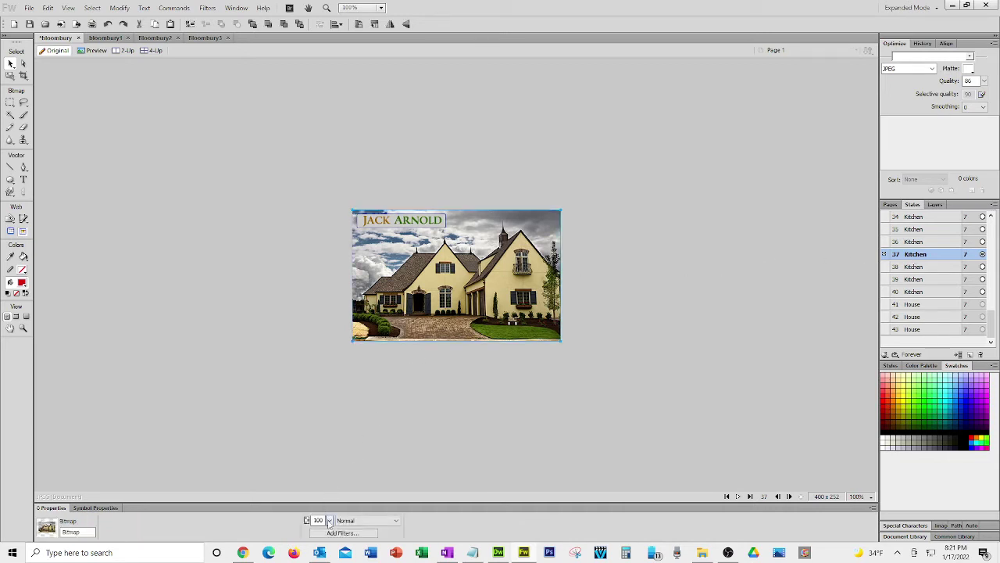
drag(326, 520, 338, 443)
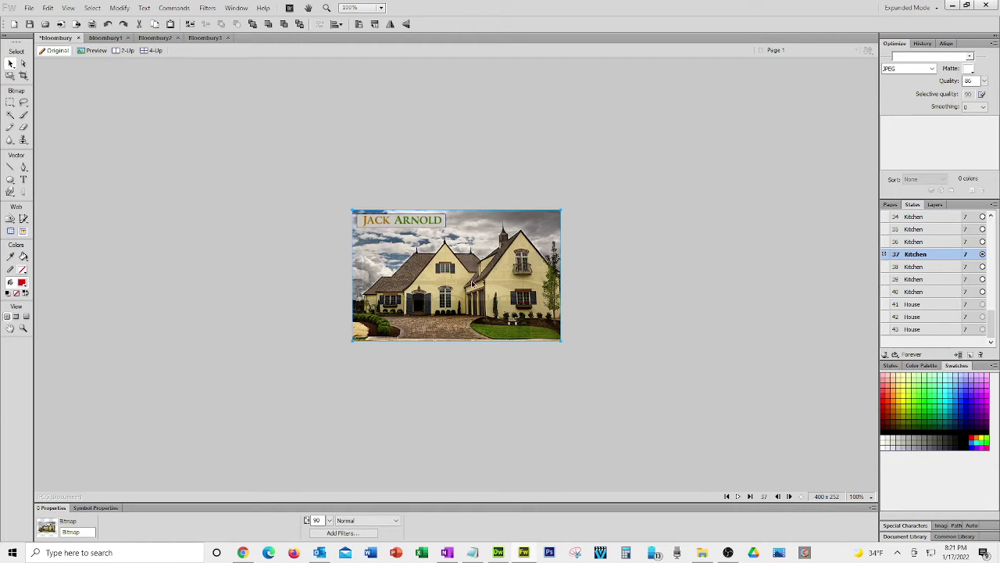
Set the opacity of the house photo in Kitchen state 38 to 60.
click(915, 268)
click(464, 328)
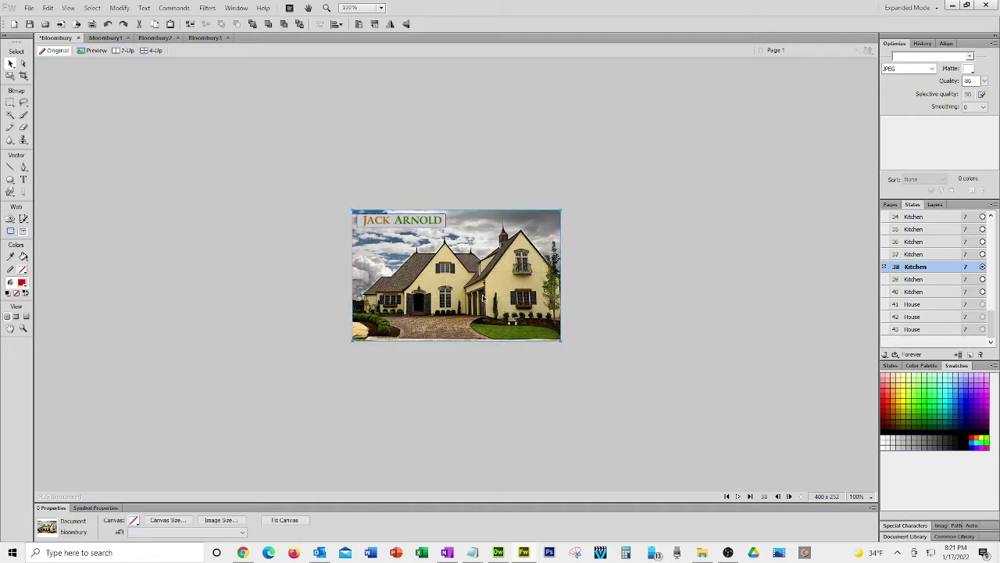
click(329, 520)
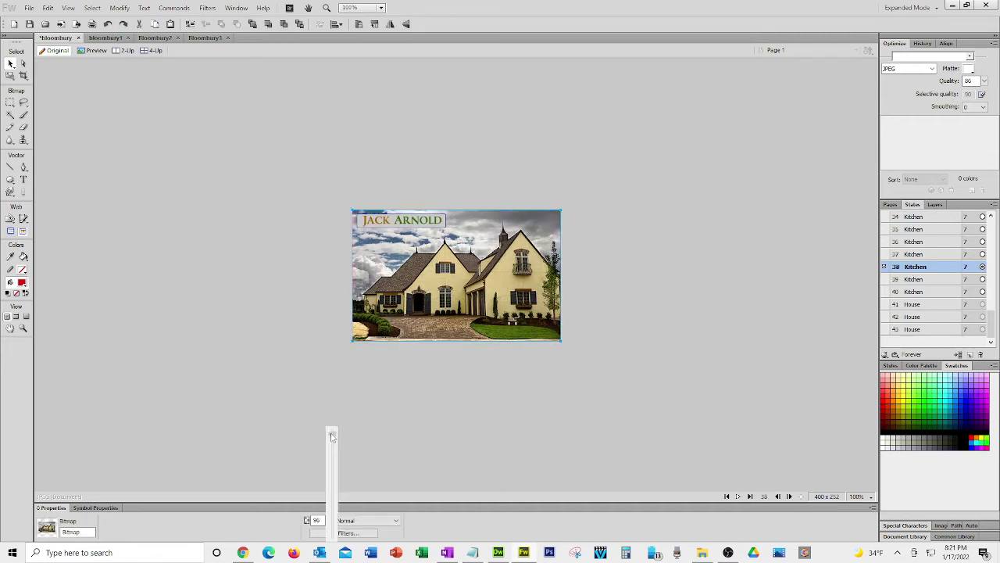
drag(331, 431, 330, 475)
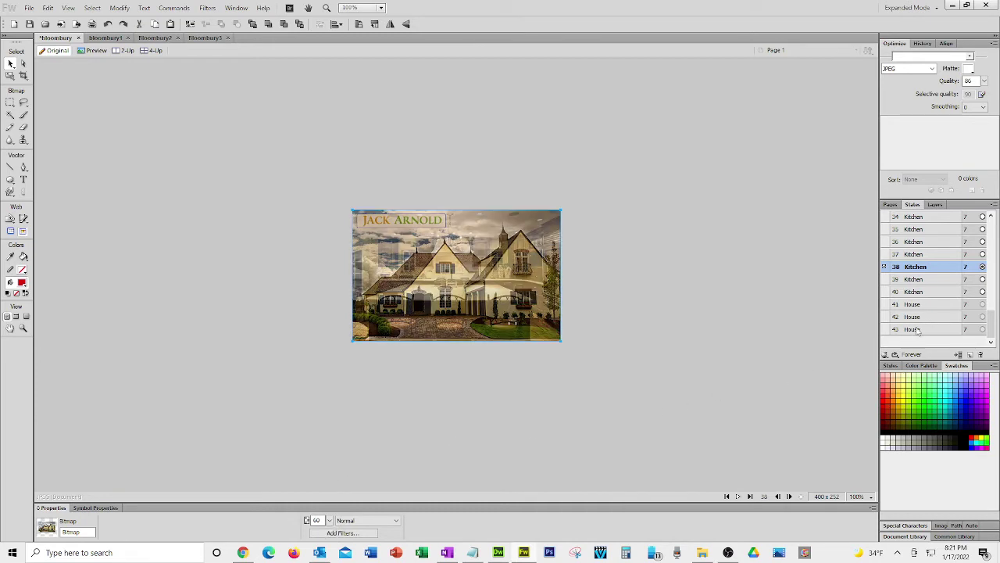
Set the opacity of the house photo in Kitchen state 39 to 30.
click(918, 285)
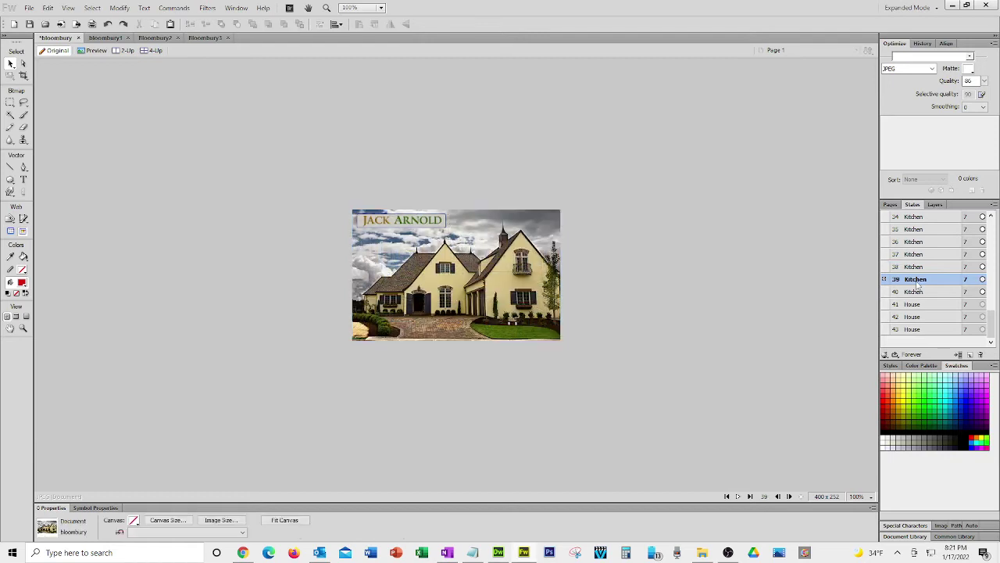
click(492, 288)
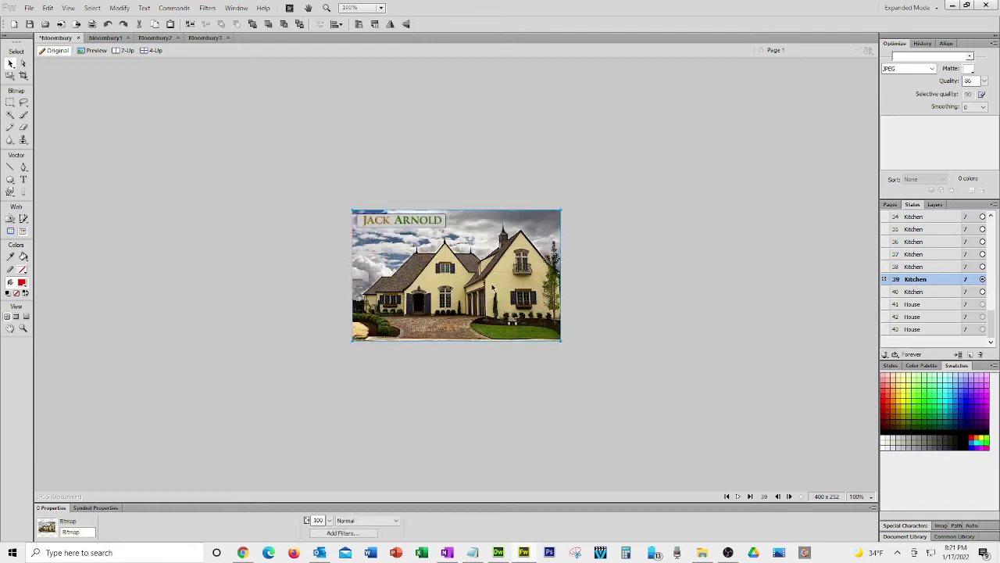
drag(329, 519, 341, 503)
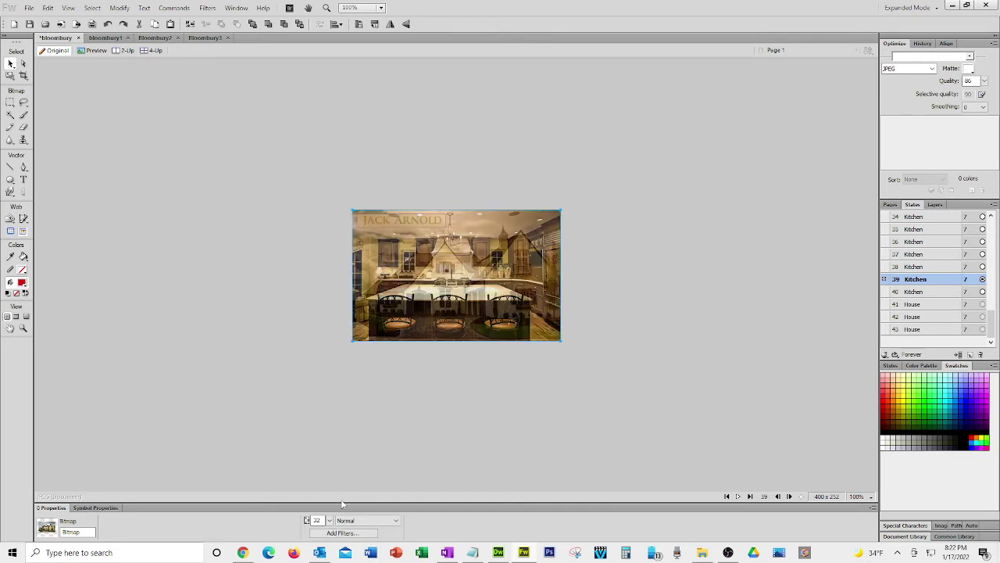
drag(333, 519, 333, 500)
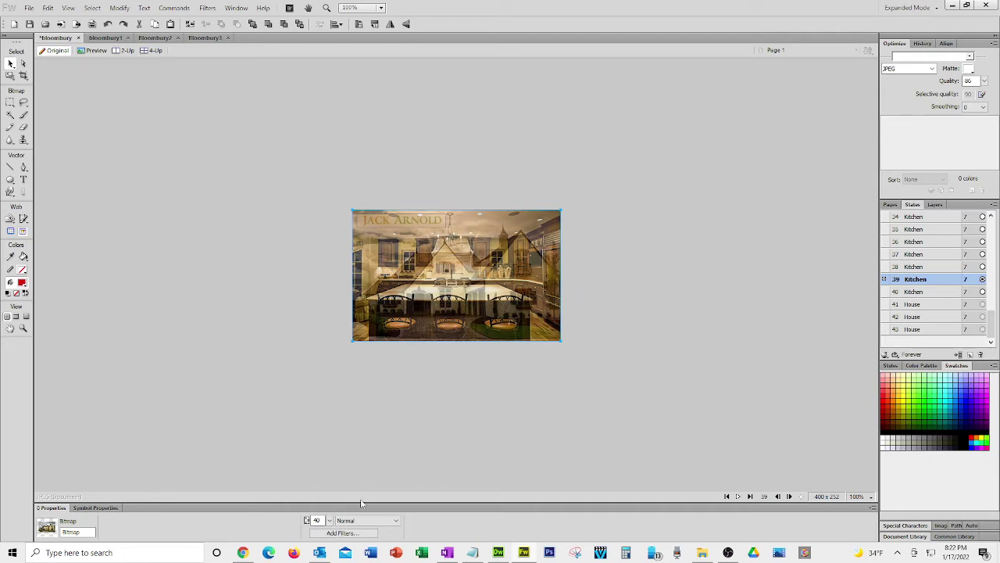
mouse_move(329, 520)
mouse_down()
mouse_move(332, 500)
mouse_move(330, 511)
mouse_up()
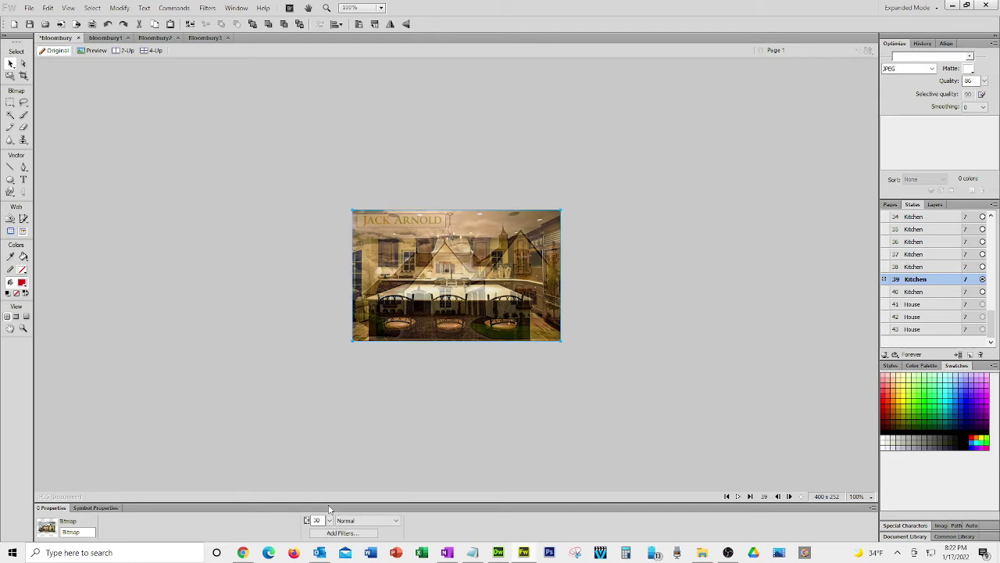
Set the opacity of the house photo in Kitchen state 40 to 10.
click(923, 294)
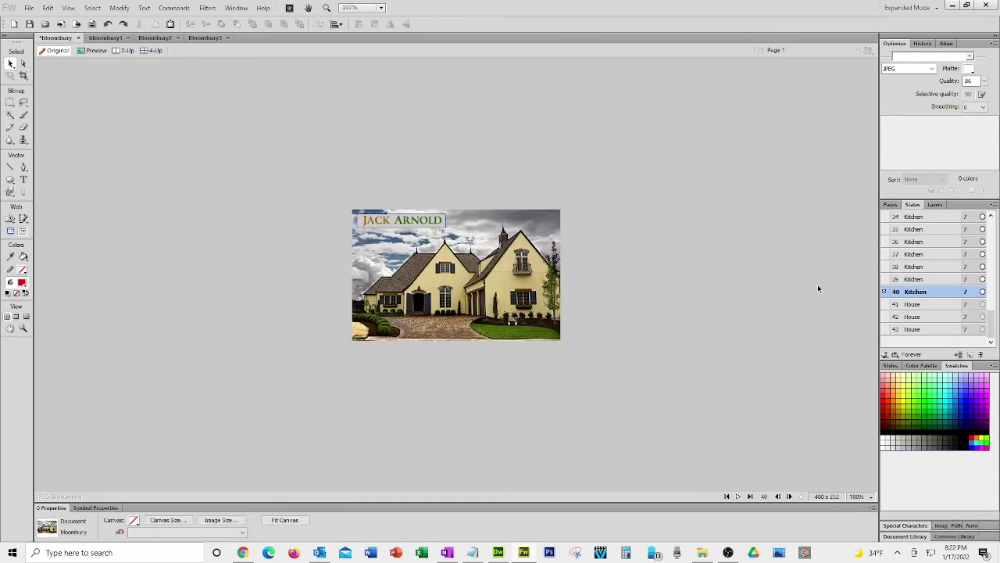
click(446, 339)
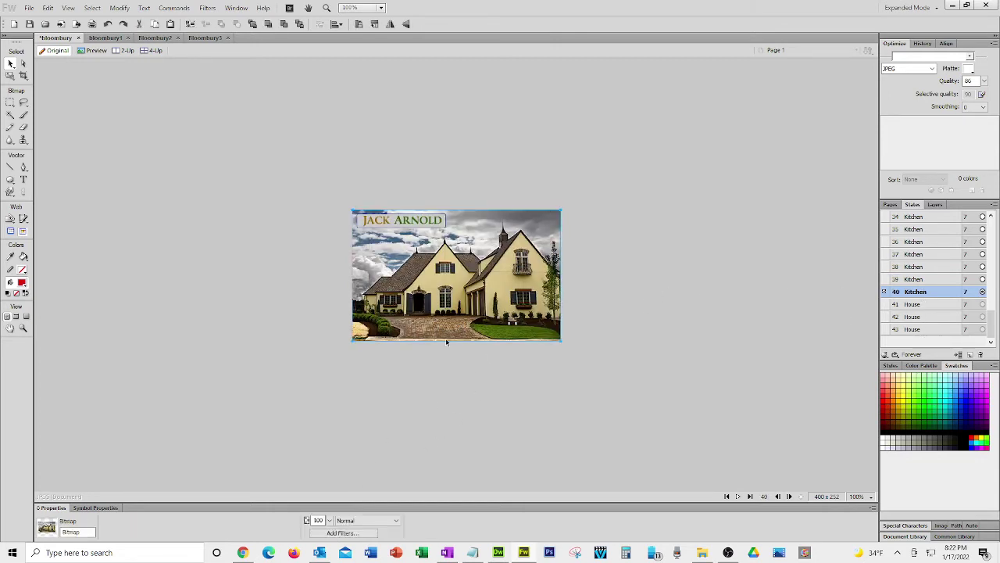
mouse_move(330, 520)
mouse_down()
mouse_move(333, 434)
mouse_move(334, 532)
mouse_up()
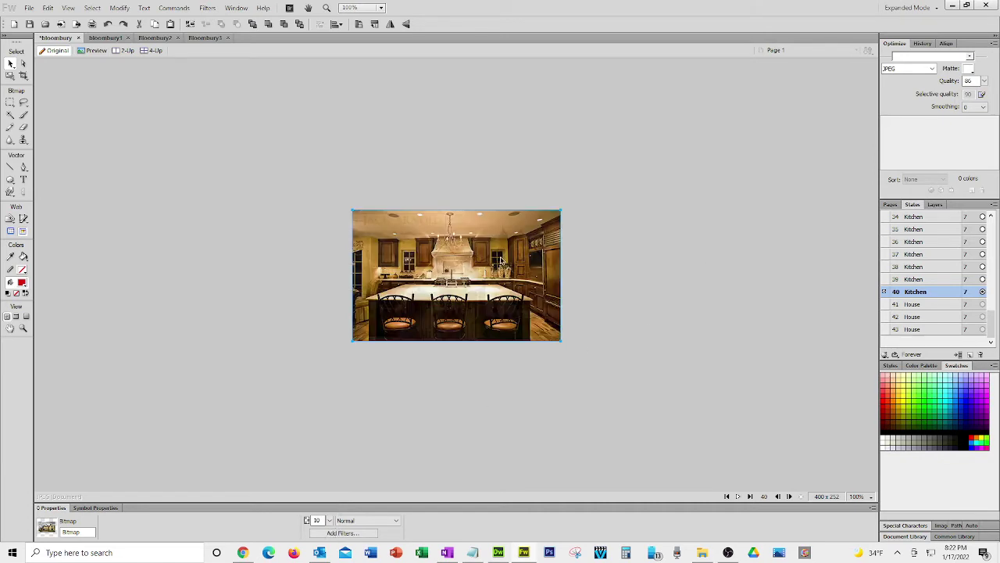
Paste the house photo into House state 41 and delete the empty House states 42 and 43.
click(916, 306)
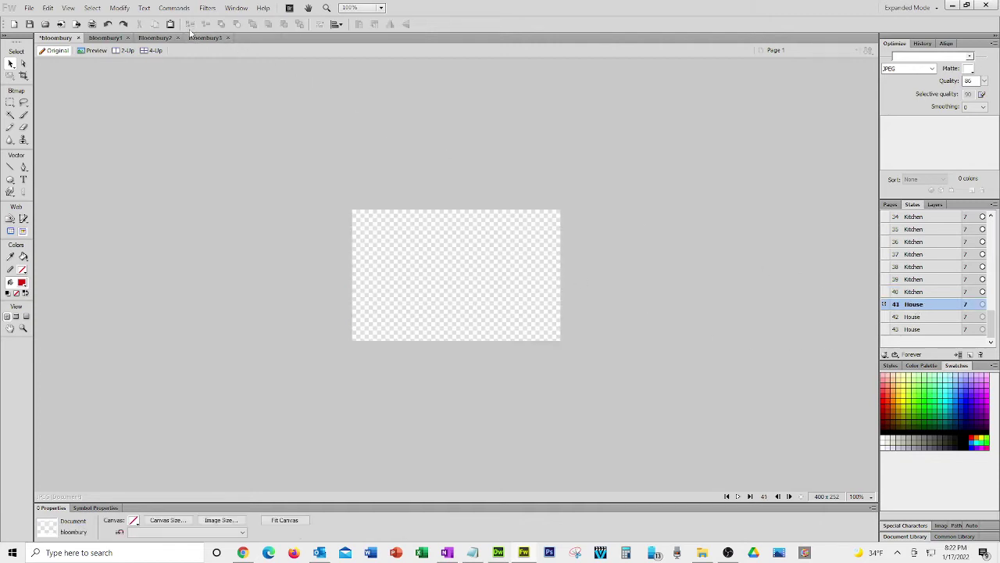
click(170, 24)
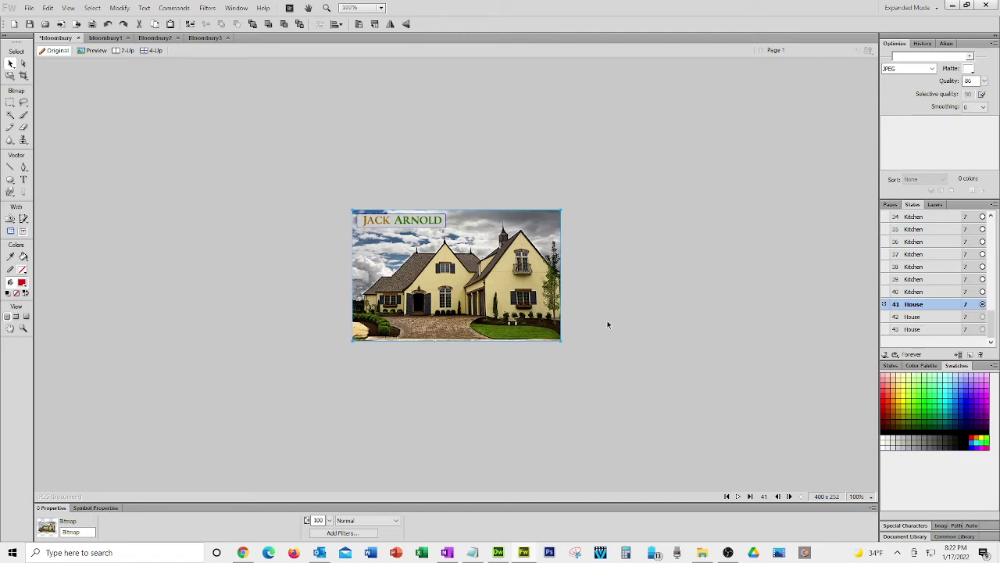
click(903, 317)
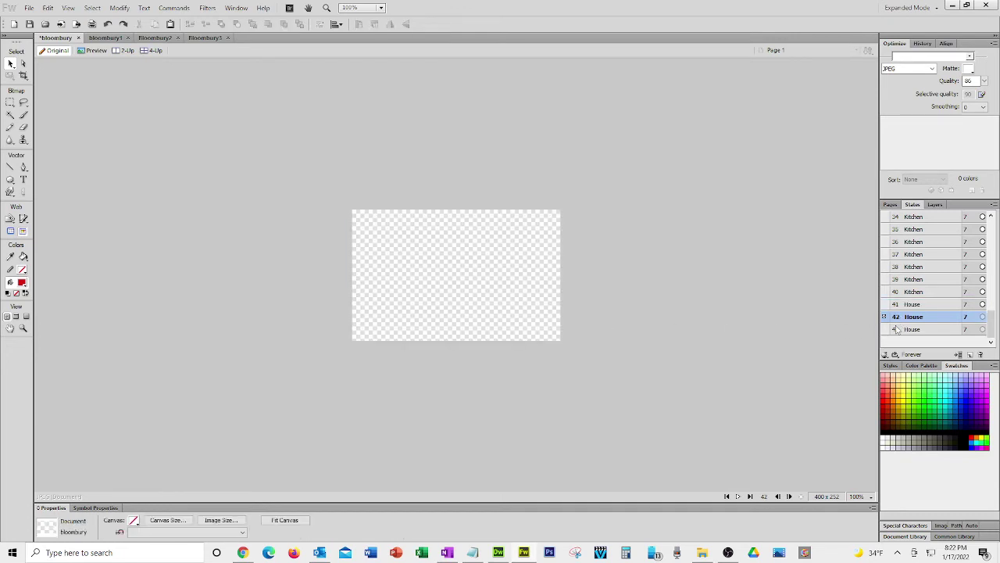
shift+click(898, 330)
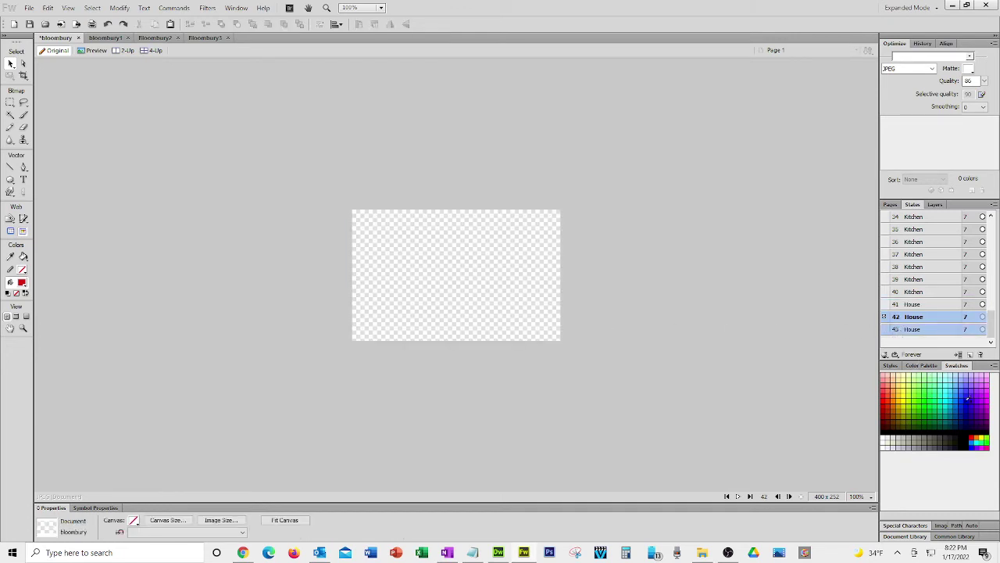
click(981, 354)
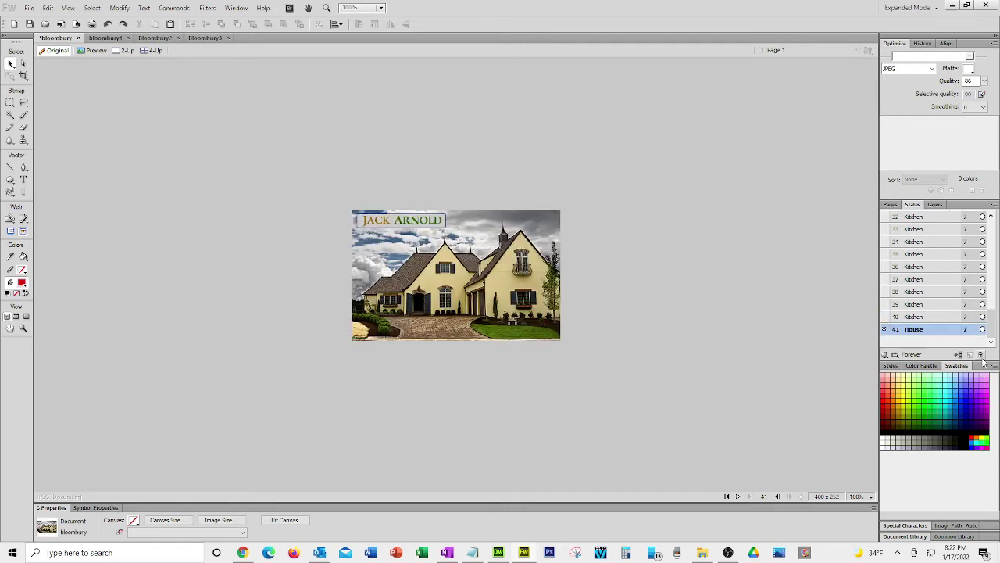
Compare Kitchen state 40 with House state 41 repeatedly to judge the transition between the two photos.
click(931, 317)
click(932, 305)
click(929, 316)
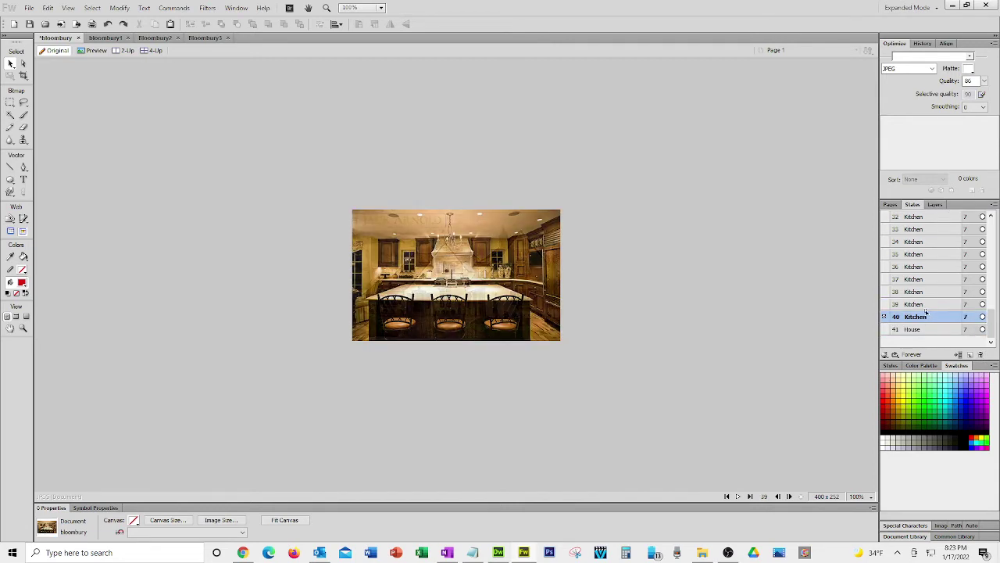
click(925, 330)
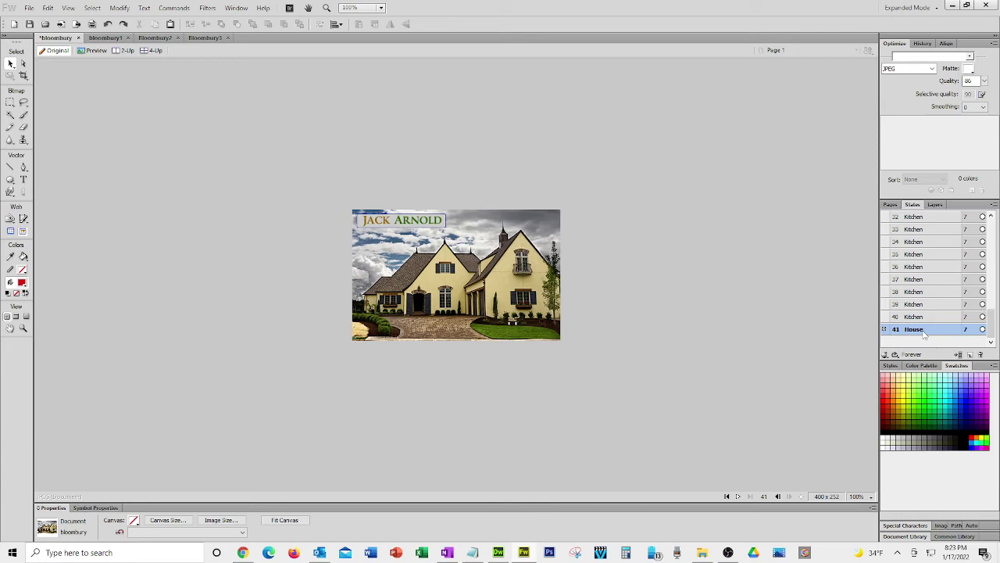
click(926, 317)
click(923, 329)
click(924, 317)
click(920, 329)
click(919, 318)
click(916, 329)
click(916, 317)
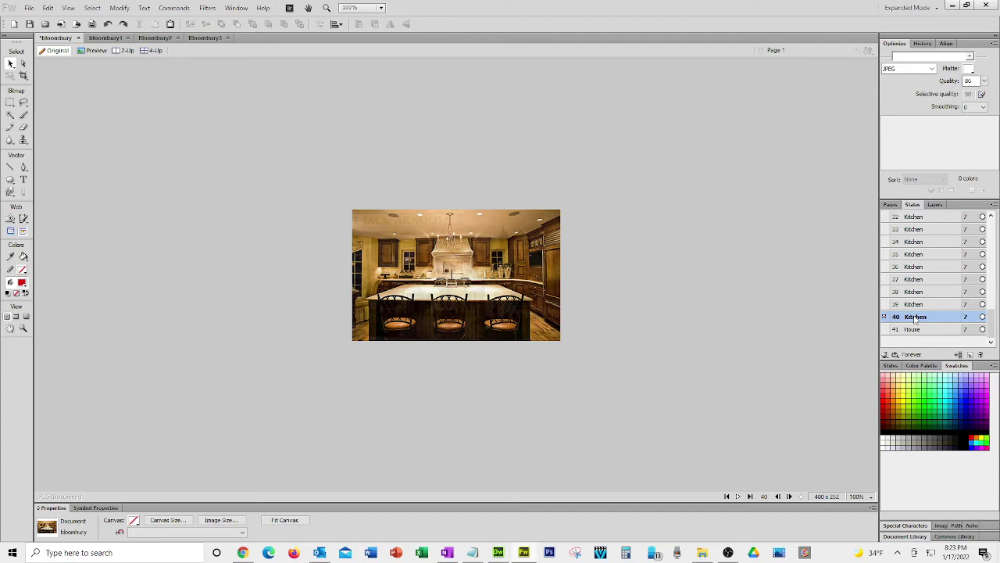
click(916, 329)
click(916, 317)
click(915, 330)
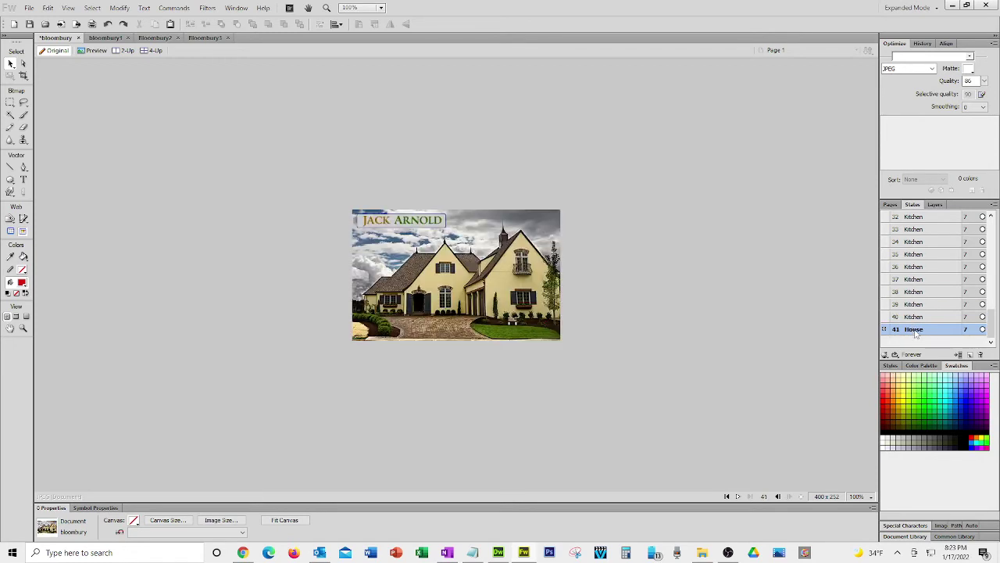
Replace the house photo in House state 41 with a copy of the kitchen photo from Kitchen state 34.
click(456, 275)
key(Delete)
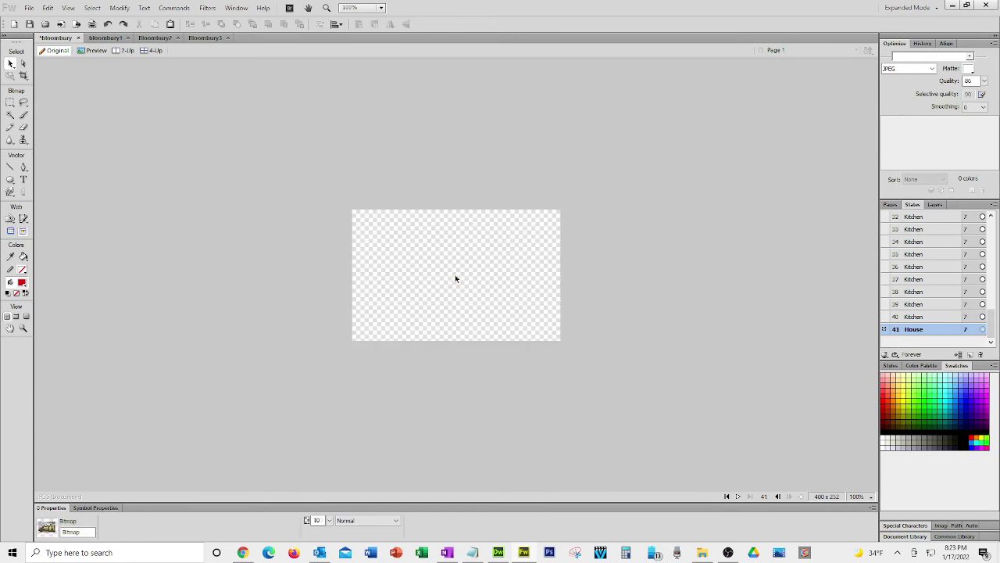
click(916, 242)
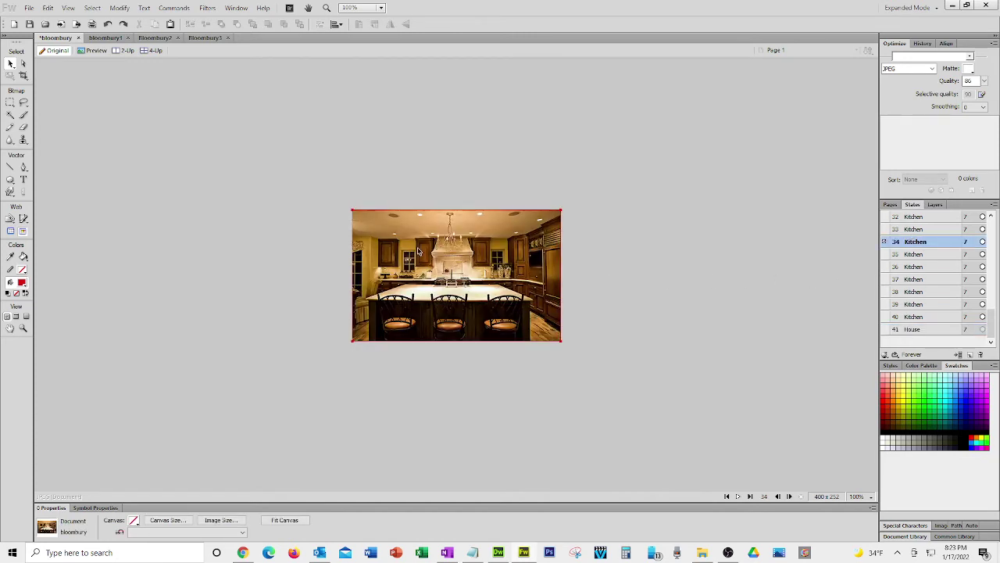
key(ctrl+a)
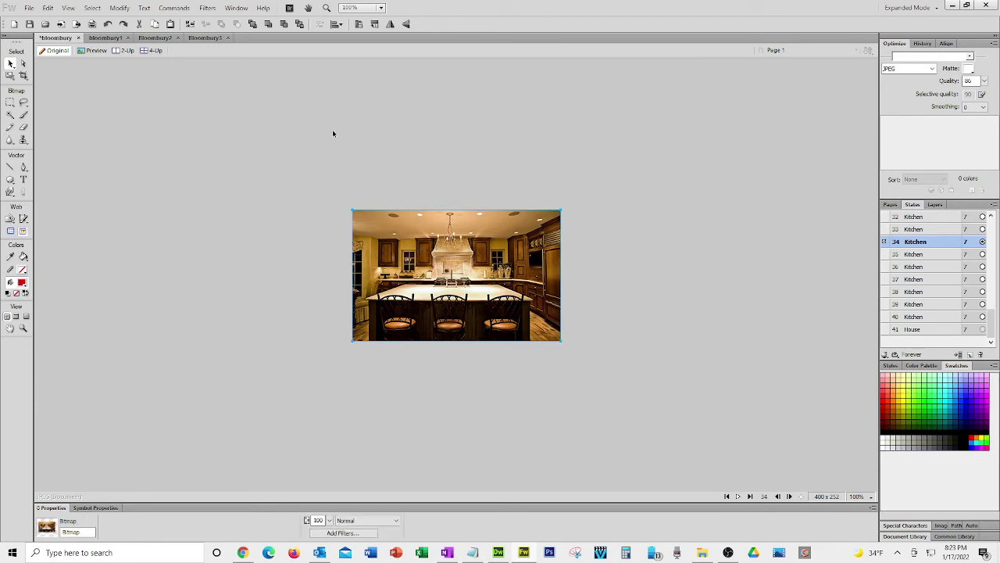
click(155, 25)
click(921, 329)
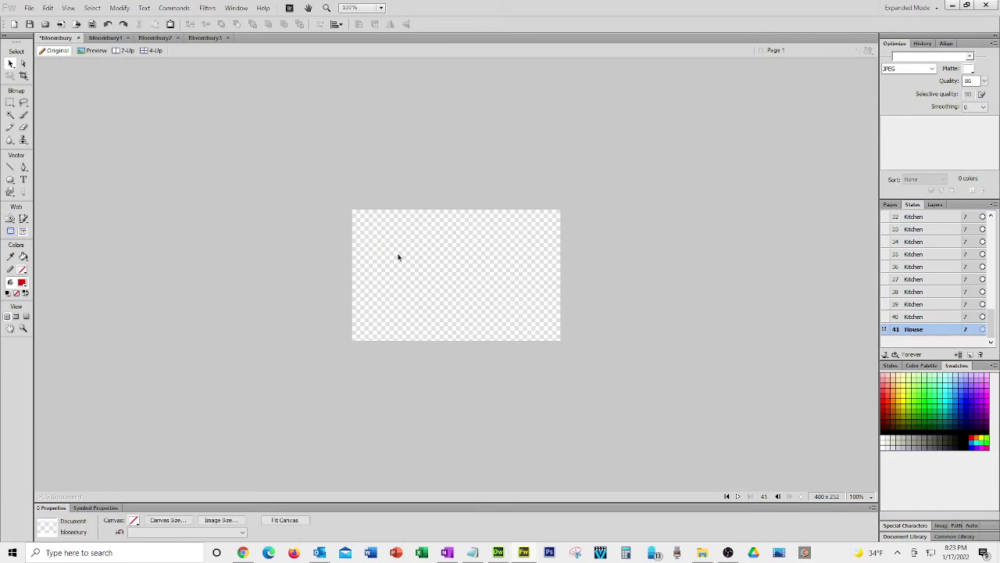
click(175, 25)
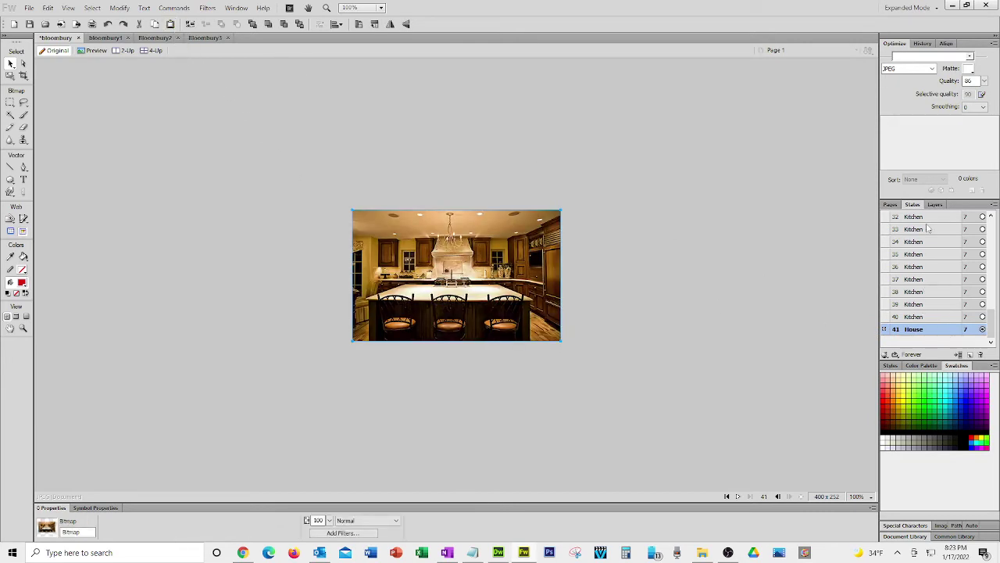
Copy the house photo from the first House state and paste it over the kitchen photo in state 41.
scroll(930, 243, up, 8)
scroll(929, 248, up, 2)
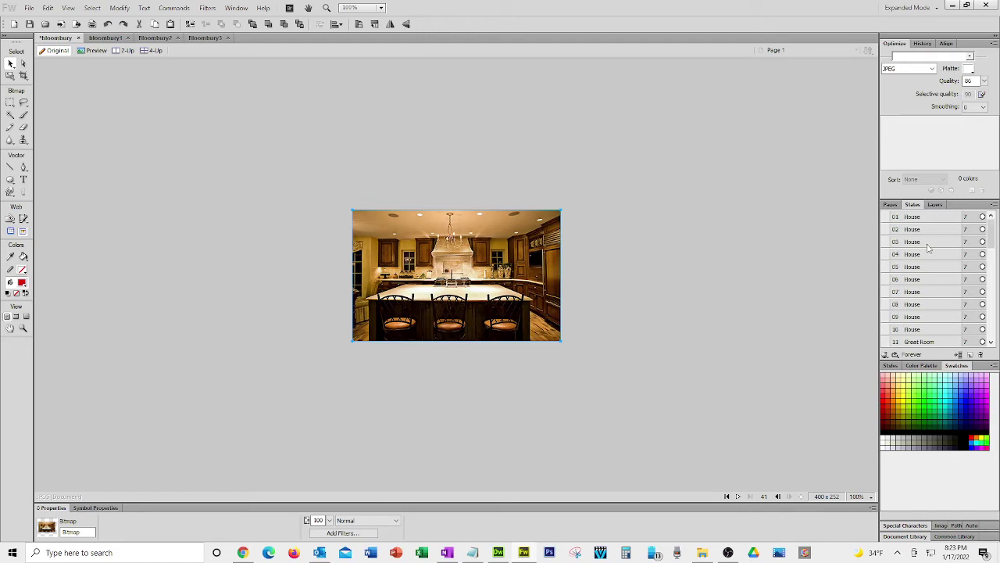
click(915, 217)
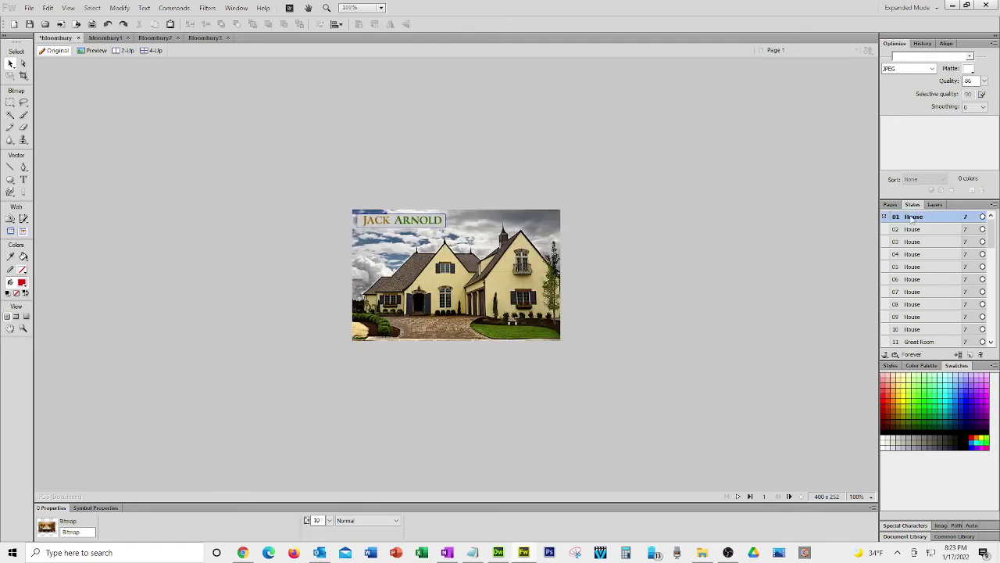
click(358, 250)
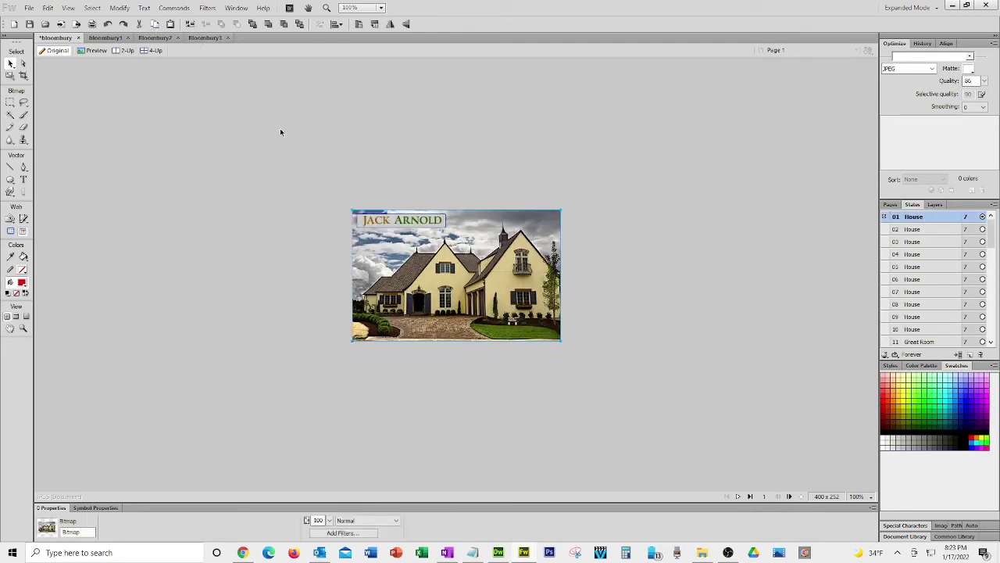
drag(991, 223, 992, 356)
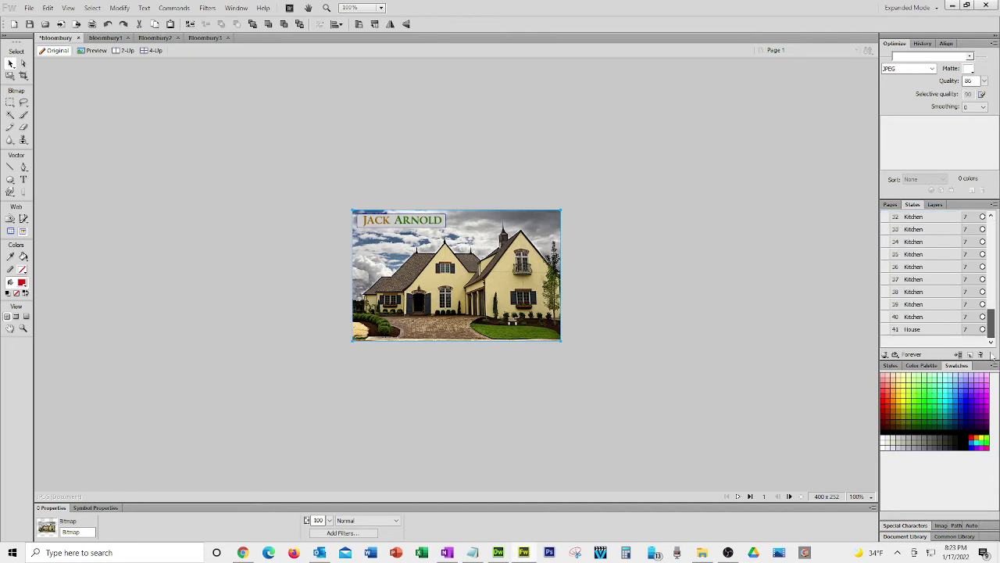
click(908, 329)
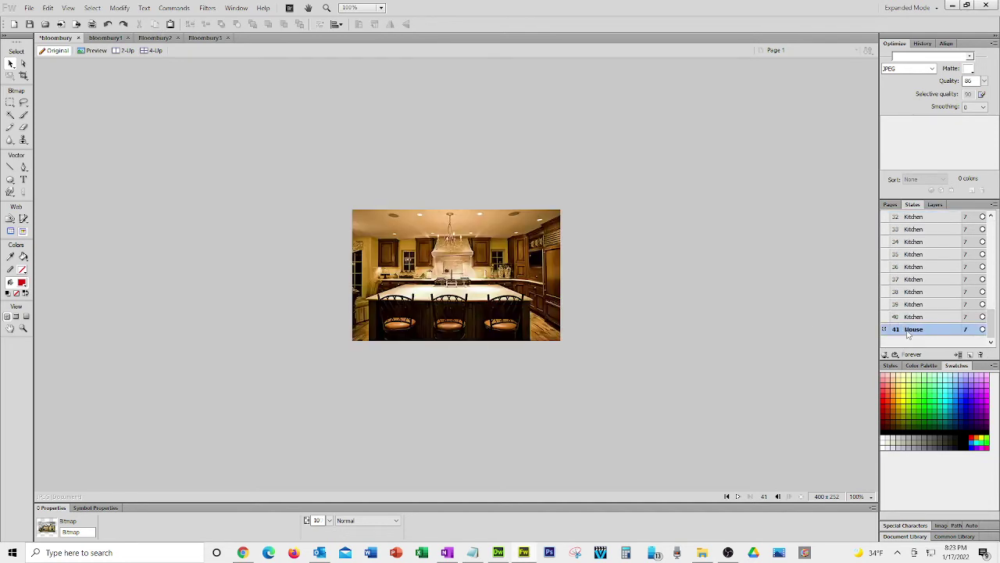
click(516, 300)
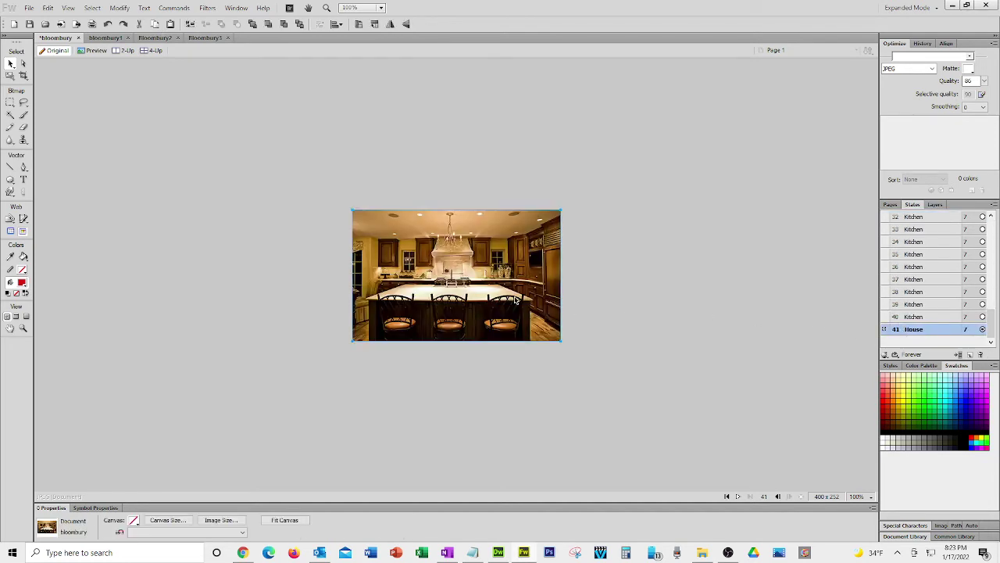
click(171, 24)
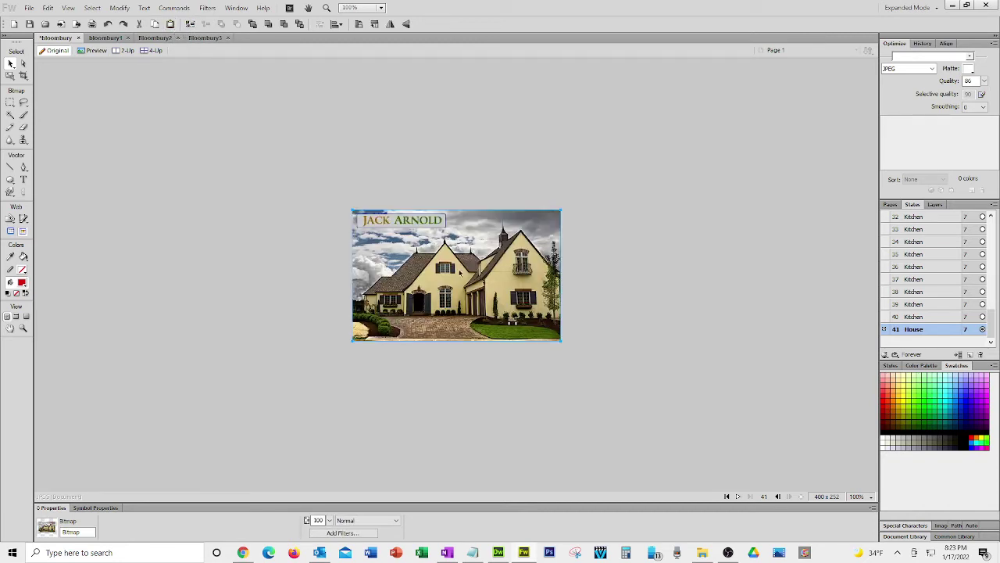
Reduce the opacity of the house photo in House state 41 to a faint overlay on the kitchen photo.
mouse_move(329, 520)
mouse_down()
mouse_move(334, 458)
mouse_move(337, 534)
mouse_up()
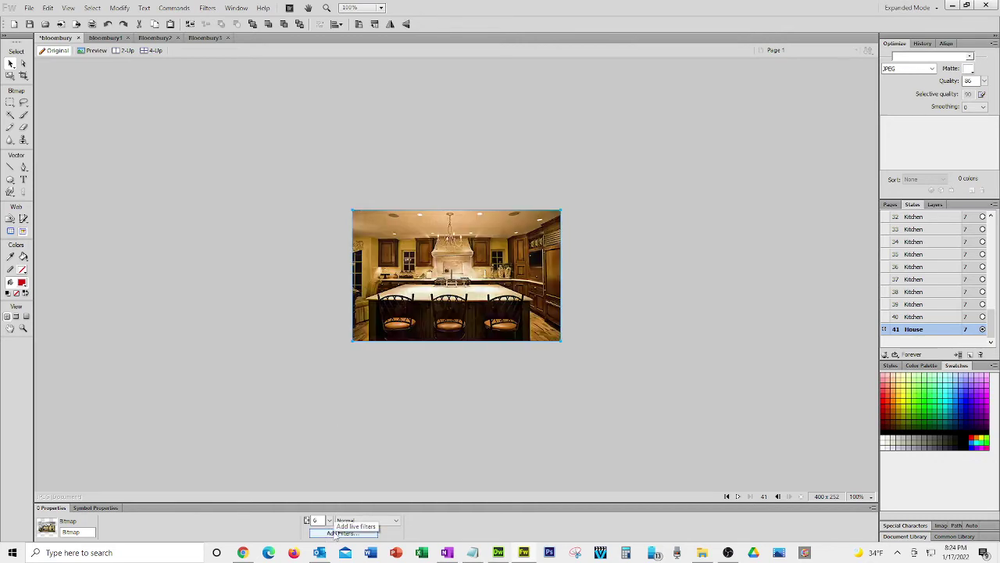
drag(332, 522, 331, 517)
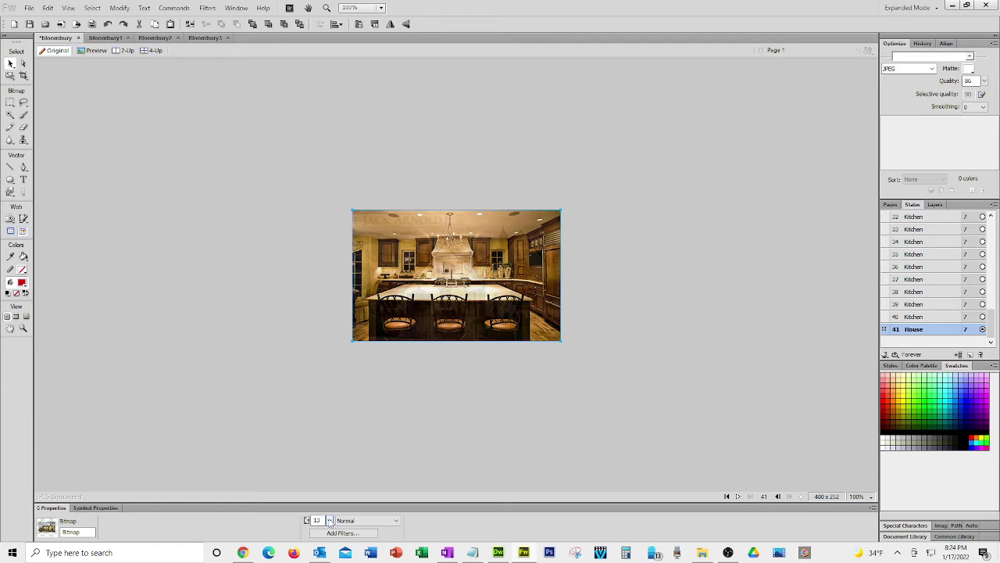
drag(330, 521, 331, 520)
Set the opacity of the house photo overlay in Kitchen state 40 to 20.
click(922, 317)
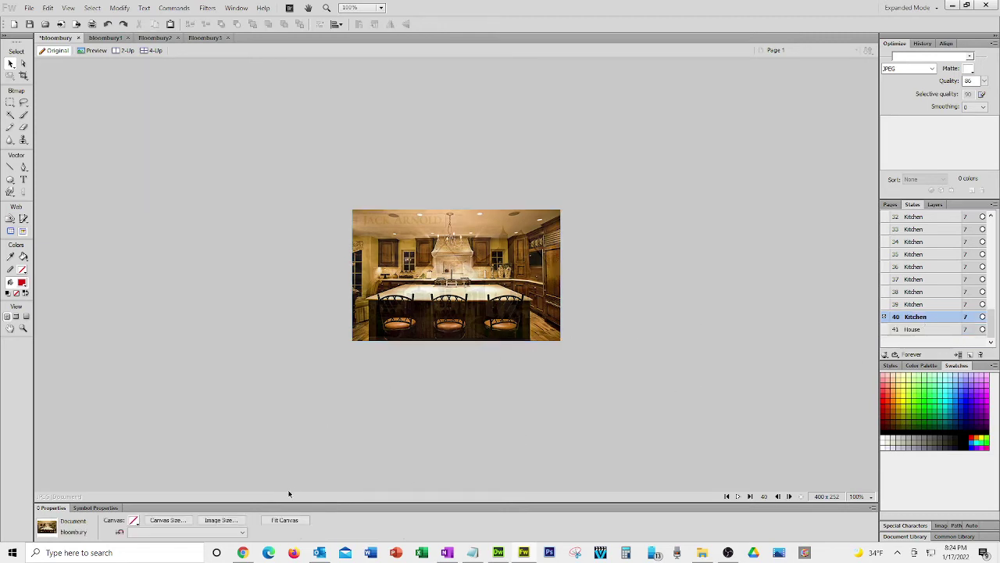
click(478, 279)
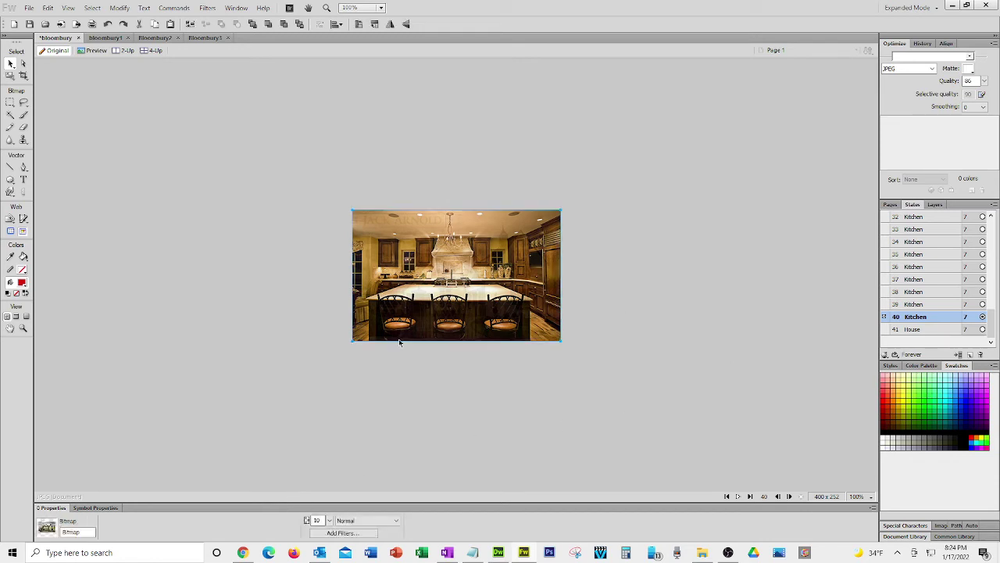
drag(330, 520, 338, 511)
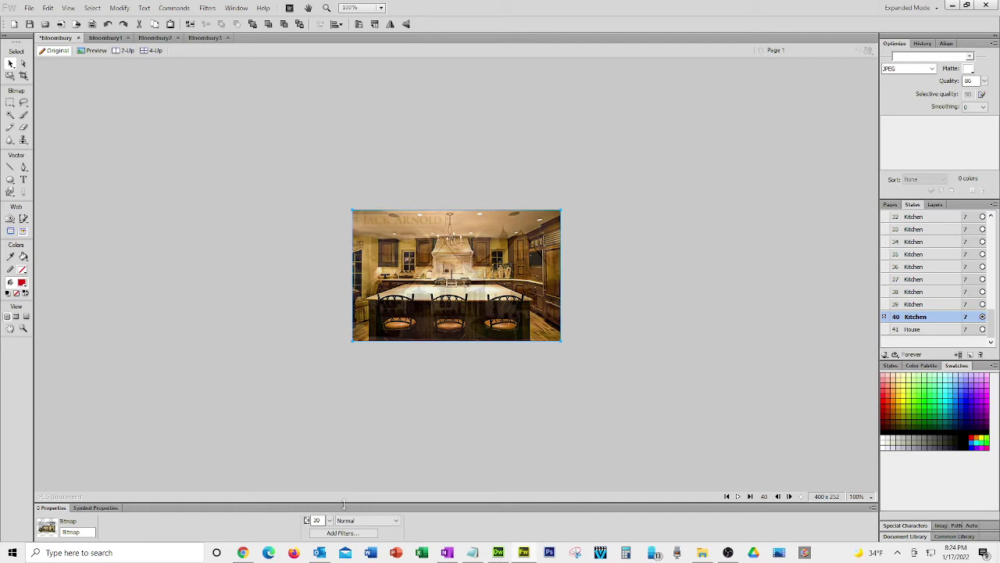
Step through states 37 to 41 to examine the fade between the house and kitchen photos.
click(912, 305)
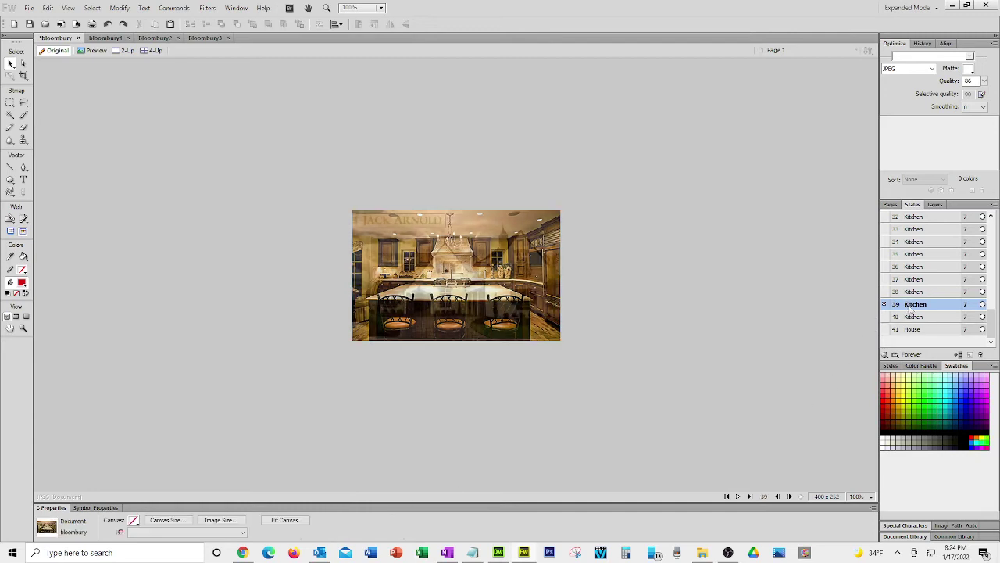
click(908, 316)
click(906, 329)
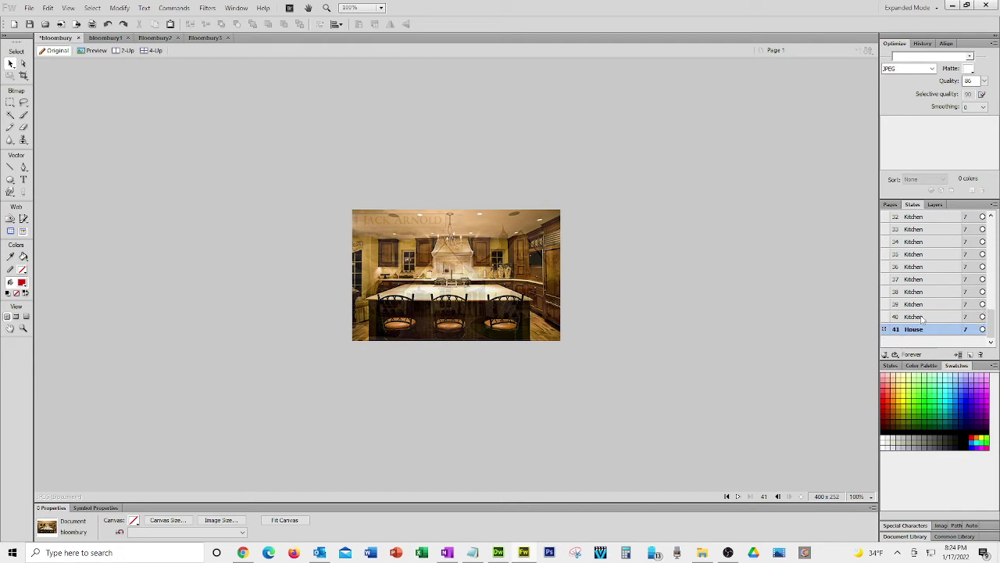
click(915, 281)
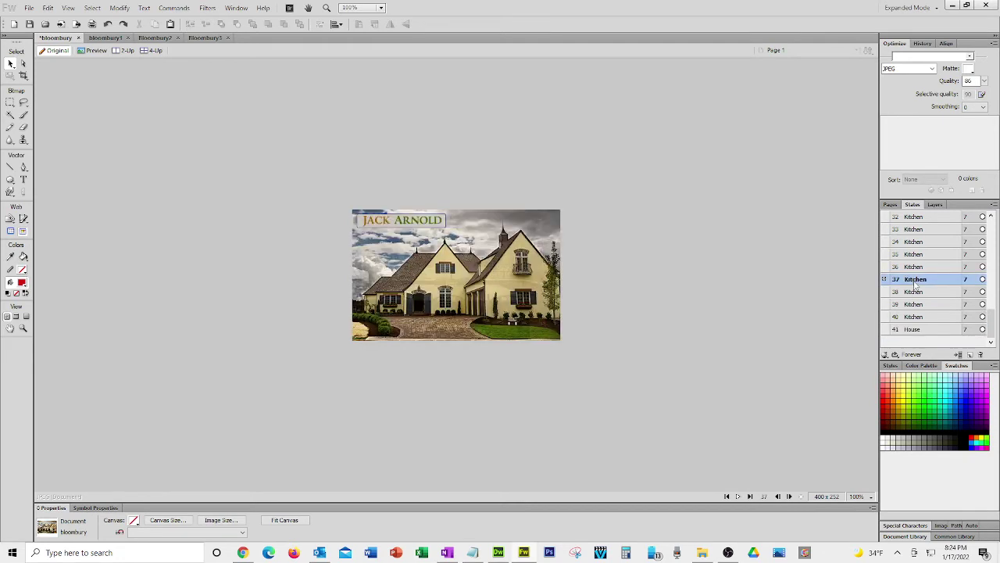
click(911, 290)
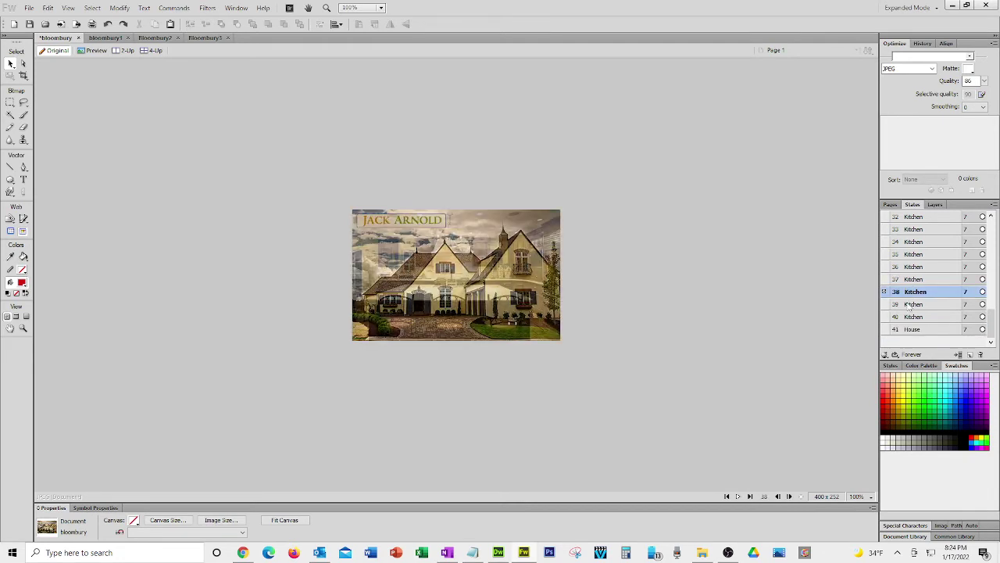
click(910, 305)
click(908, 317)
click(908, 330)
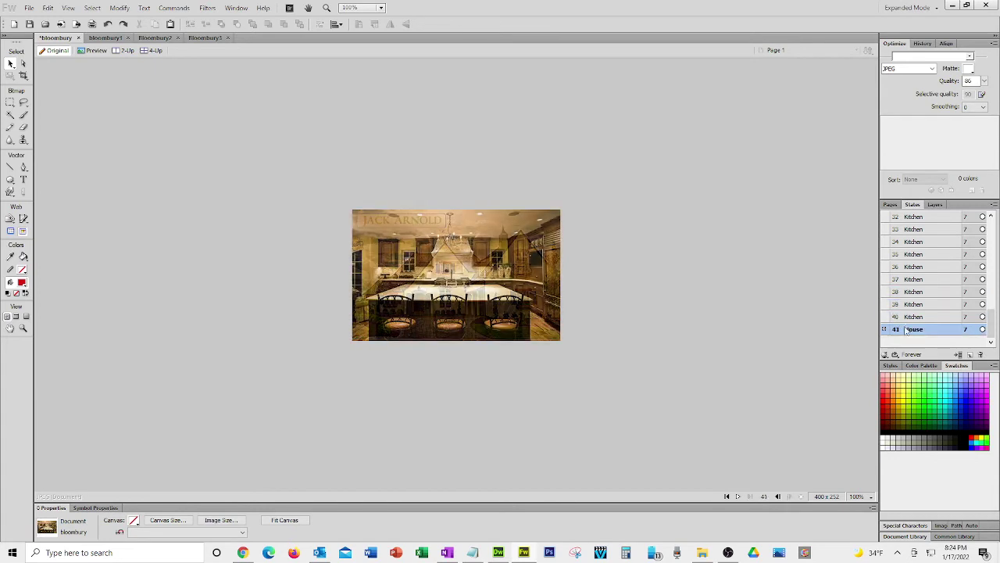
Look through the first House state and House states 06 to 10 to examine the frames preceding the Great Room states.
drag(997, 319, 990, 233)
click(925, 217)
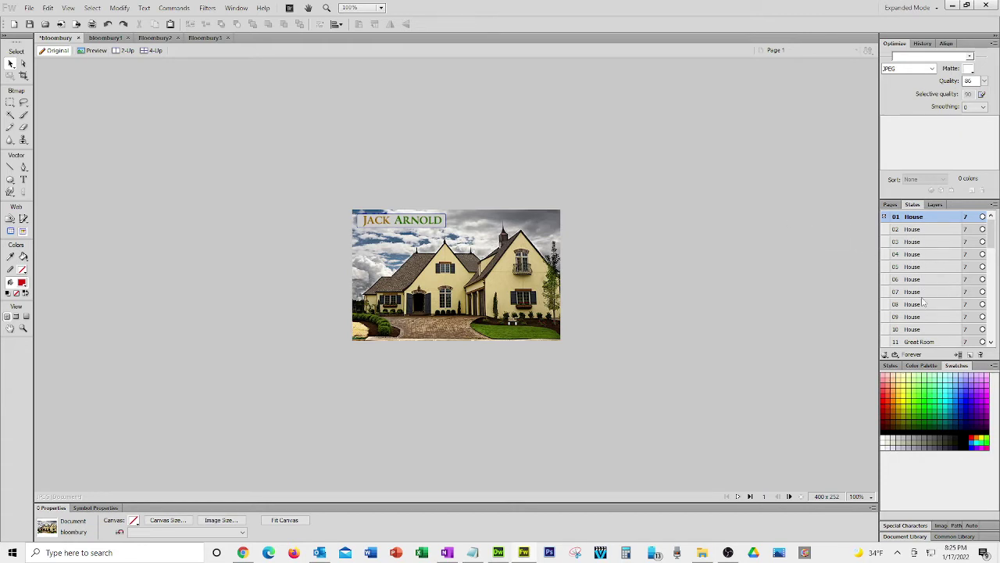
scroll(923, 303, down, 1)
click(919, 270)
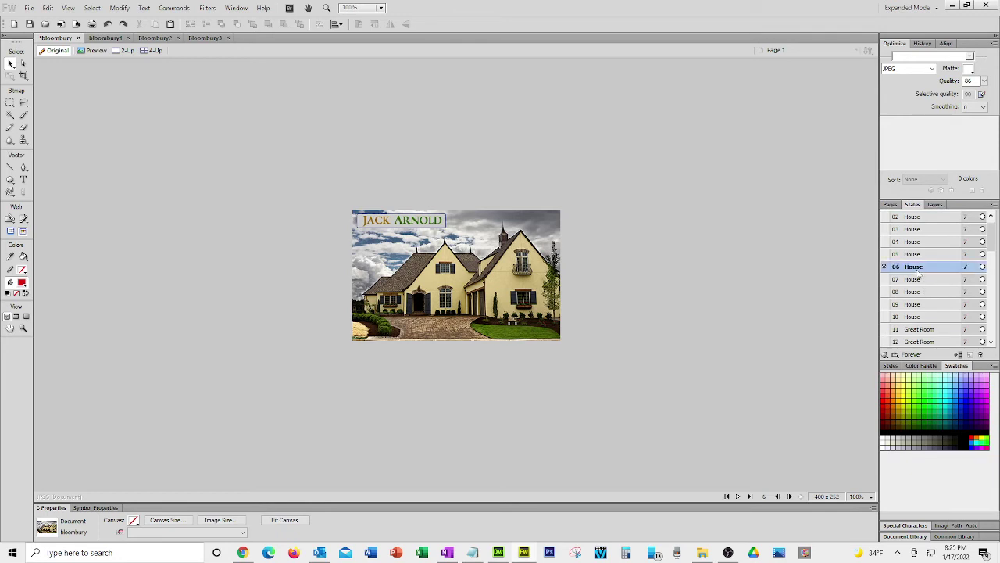
click(916, 281)
click(915, 292)
click(915, 305)
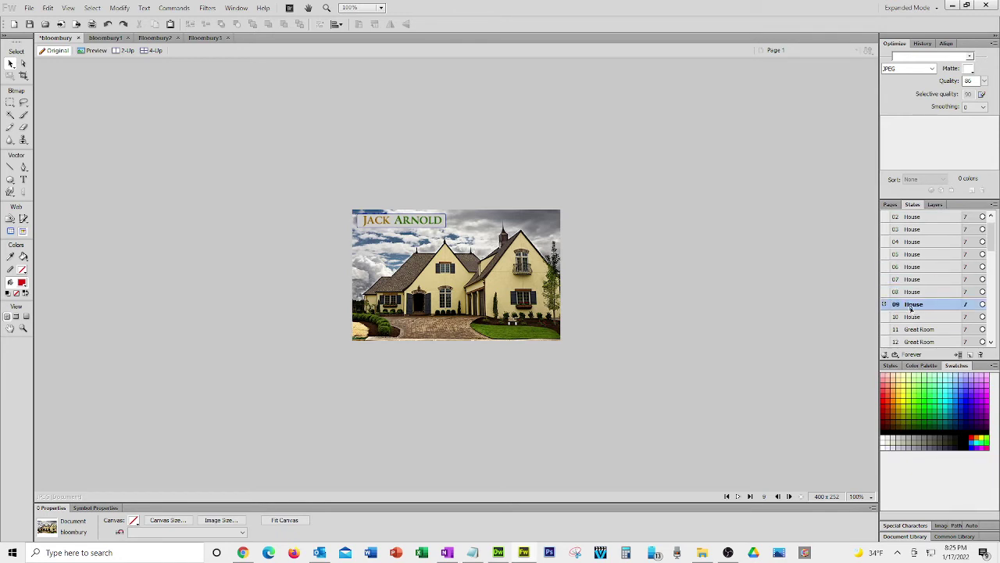
click(913, 316)
click(921, 306)
click(920, 292)
click(919, 267)
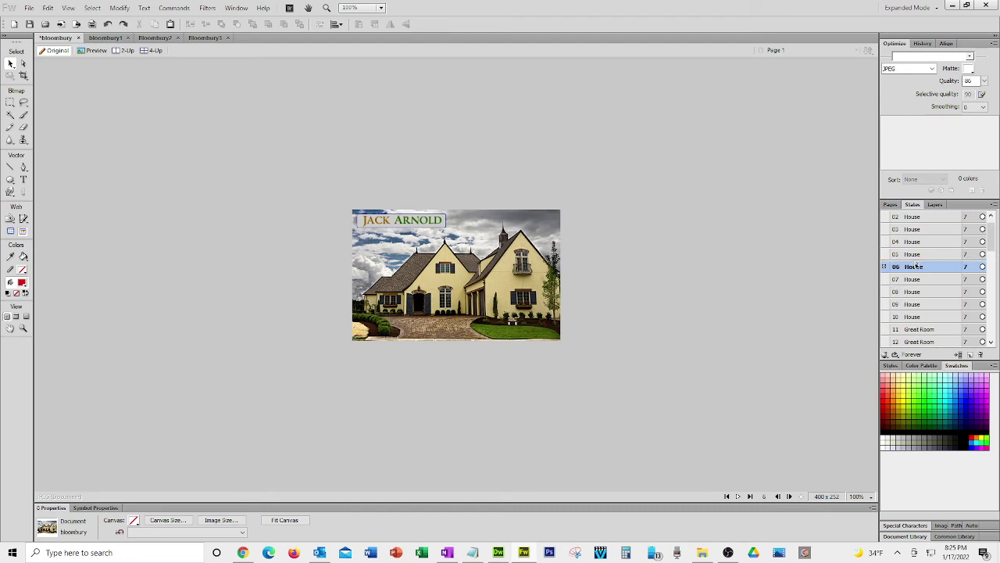
click(914, 316)
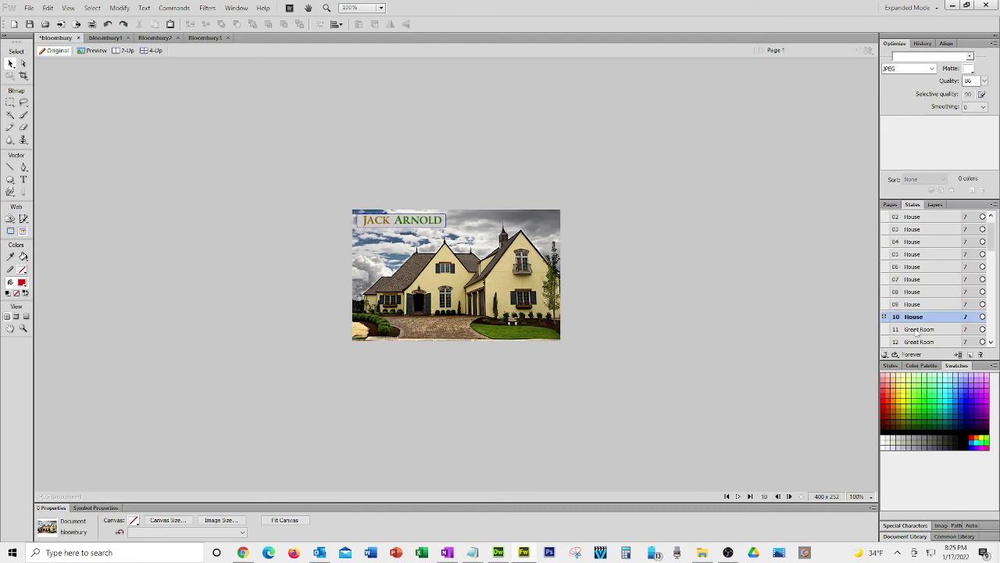
Copy the great room photo from Great Room state 11, paste it over the house in House state 07, and set its opacity to 90.
click(919, 330)
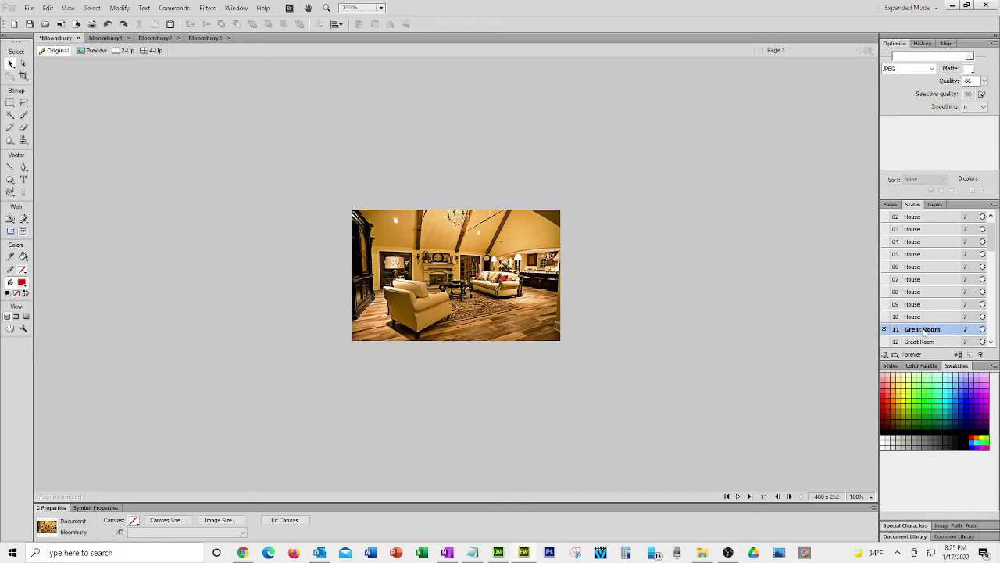
click(531, 235)
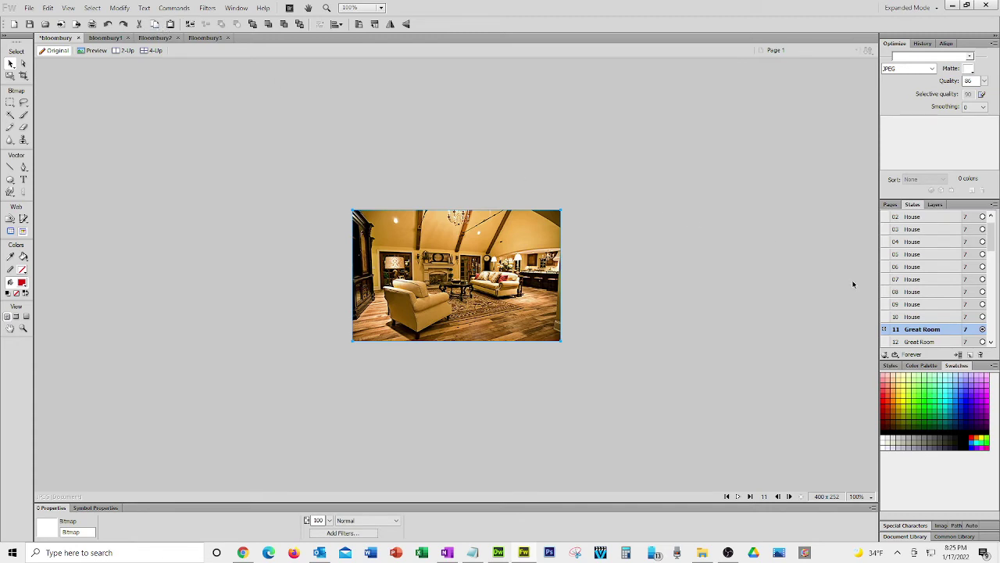
click(911, 280)
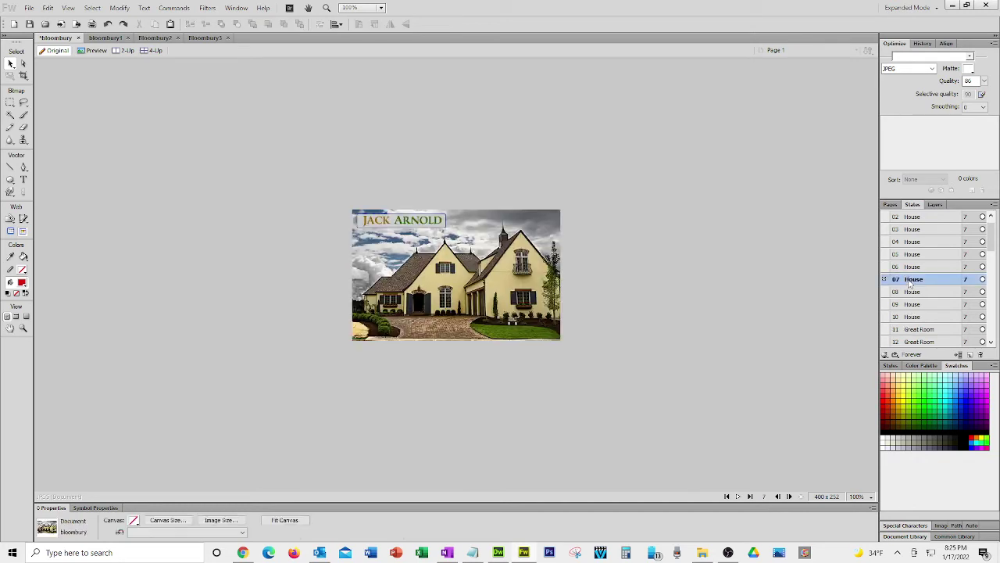
click(910, 268)
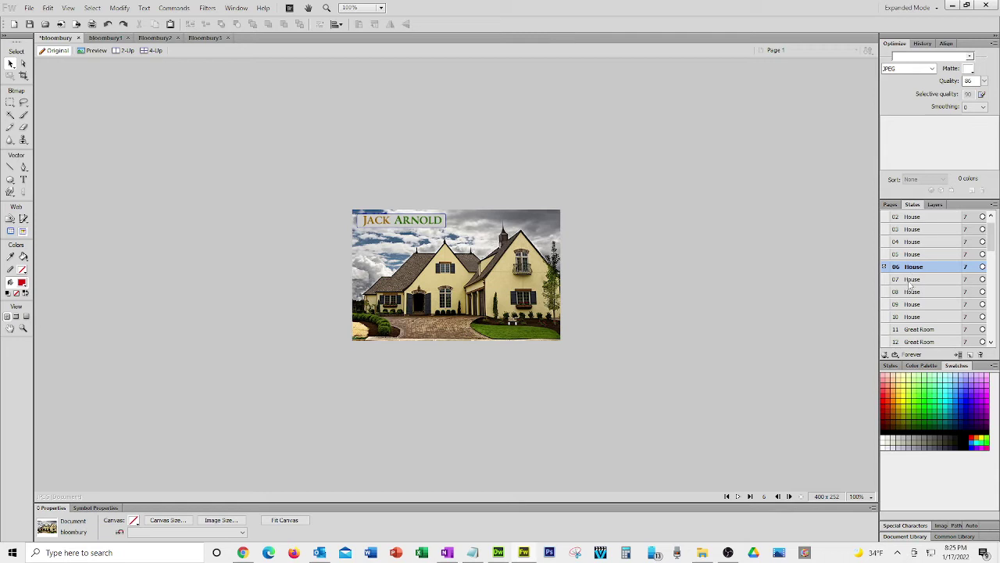
click(911, 281)
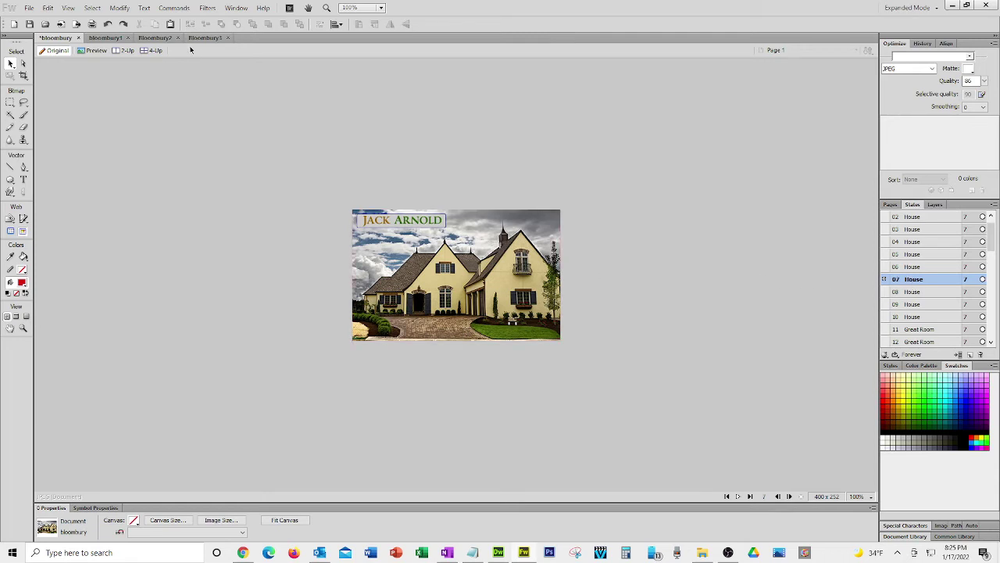
key(ctrl+v)
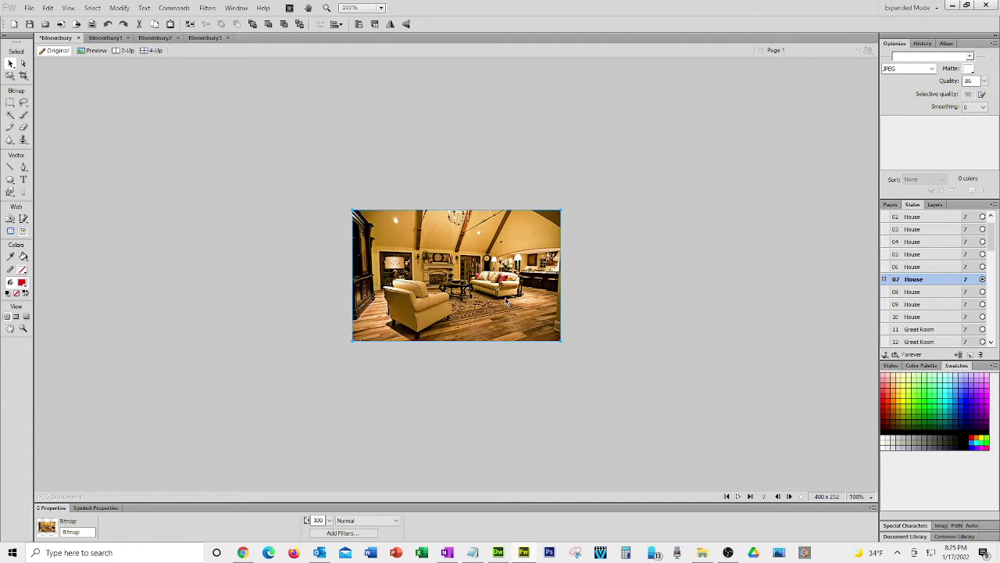
click(333, 530)
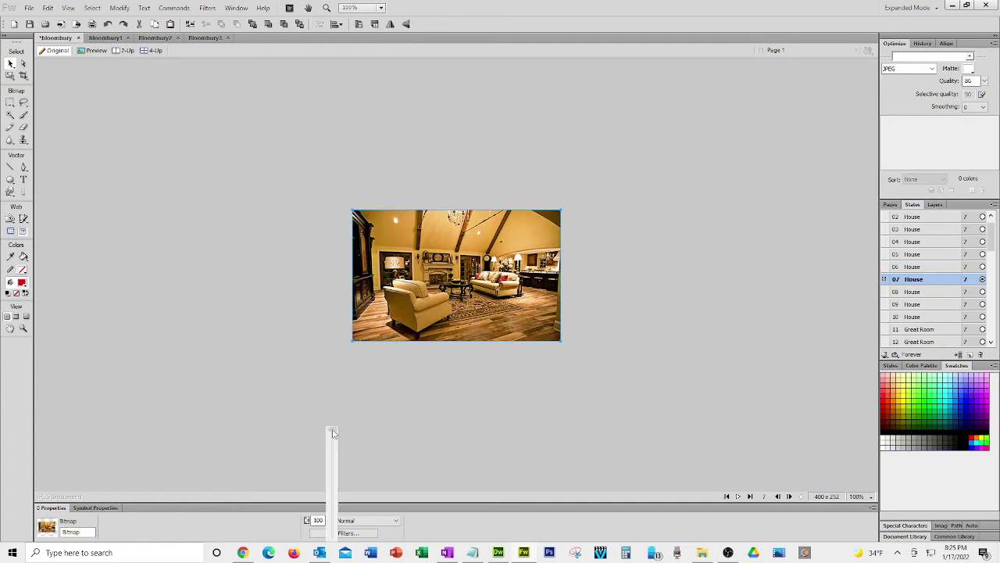
drag(333, 433, 328, 443)
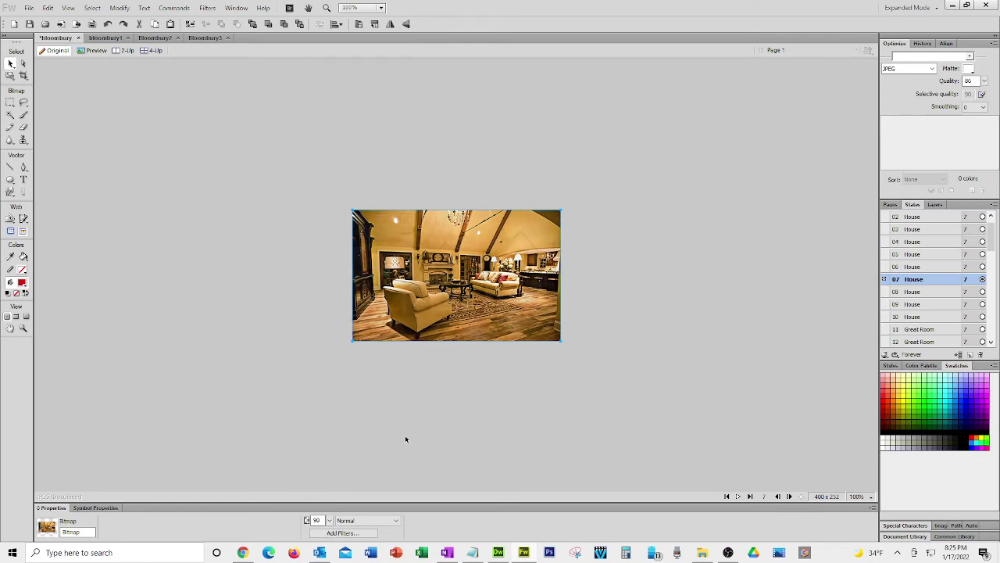
Paste the great room photo over the house in House state 08 and set its opacity to 60.
click(913, 291)
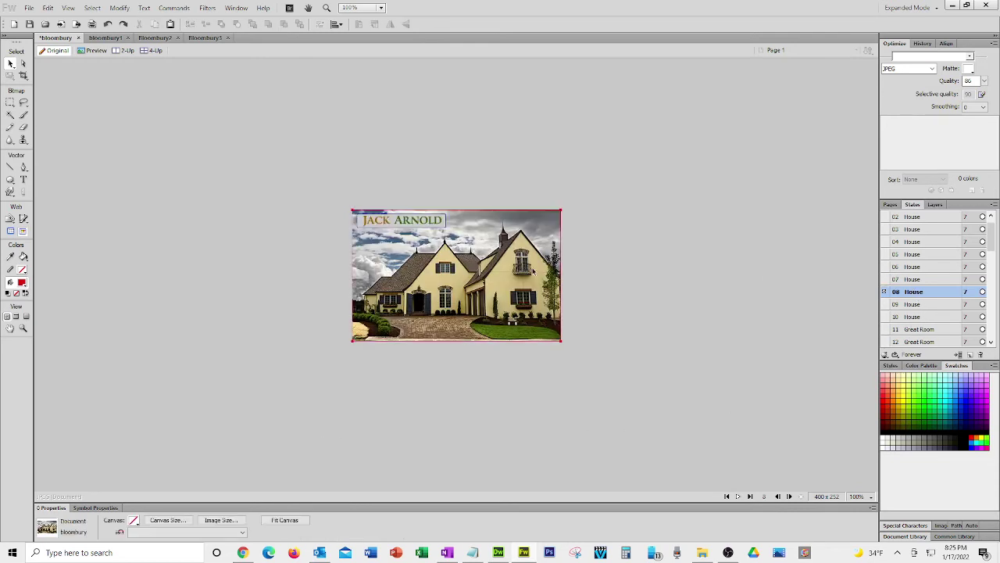
click(464, 236)
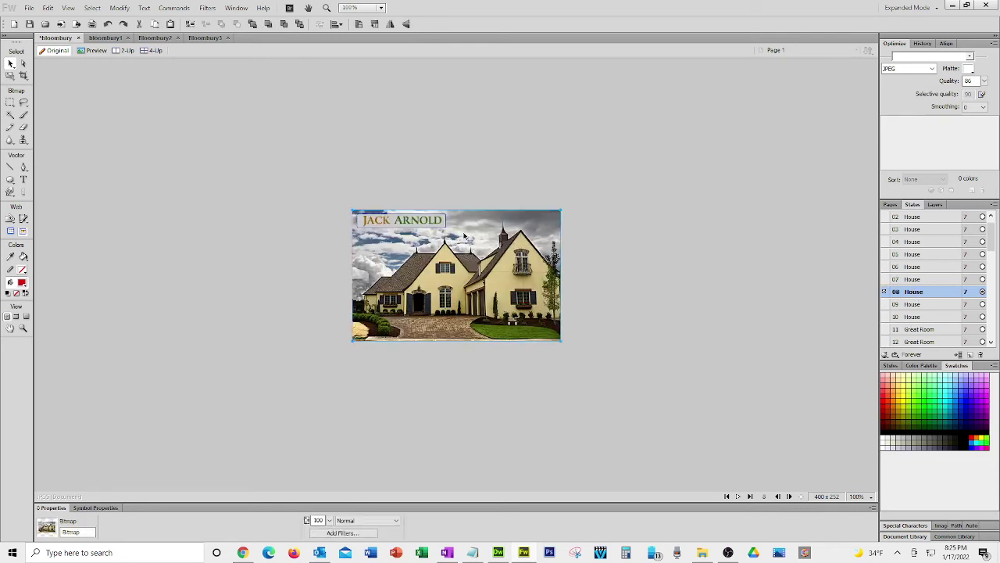
click(170, 24)
click(329, 519)
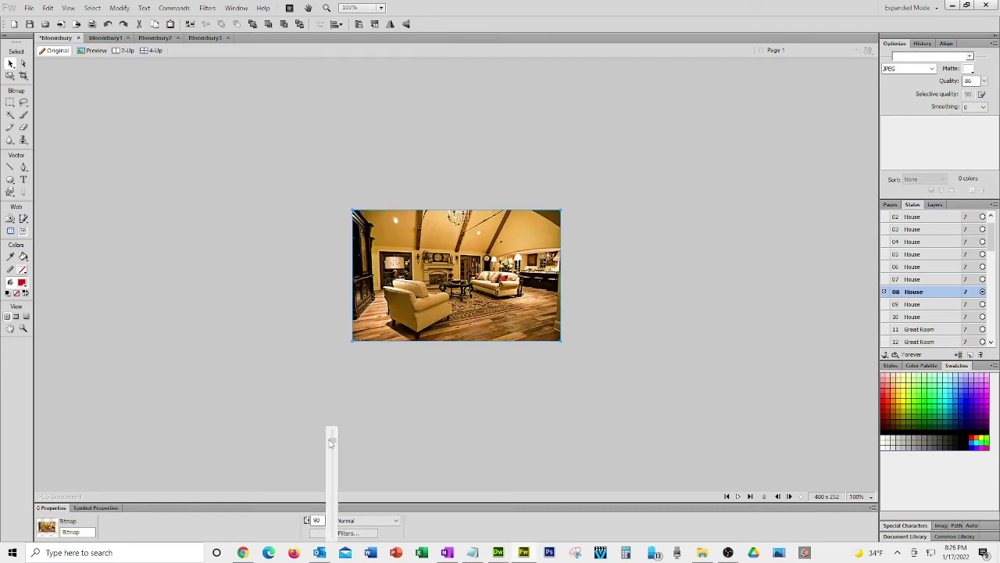
drag(332, 439, 328, 477)
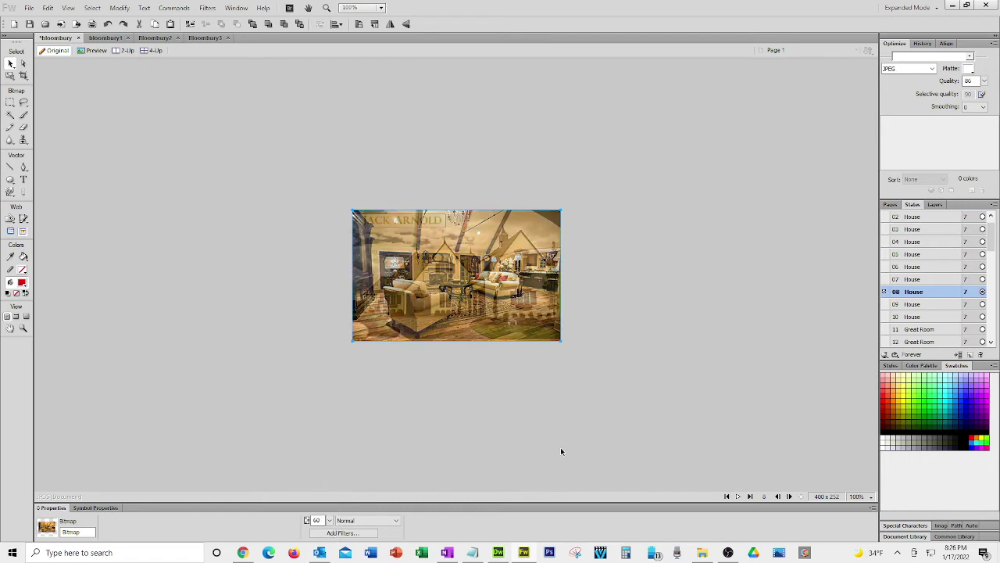
Paste the great room photo over the house in House state 09 and set its opacity to 30.
click(911, 305)
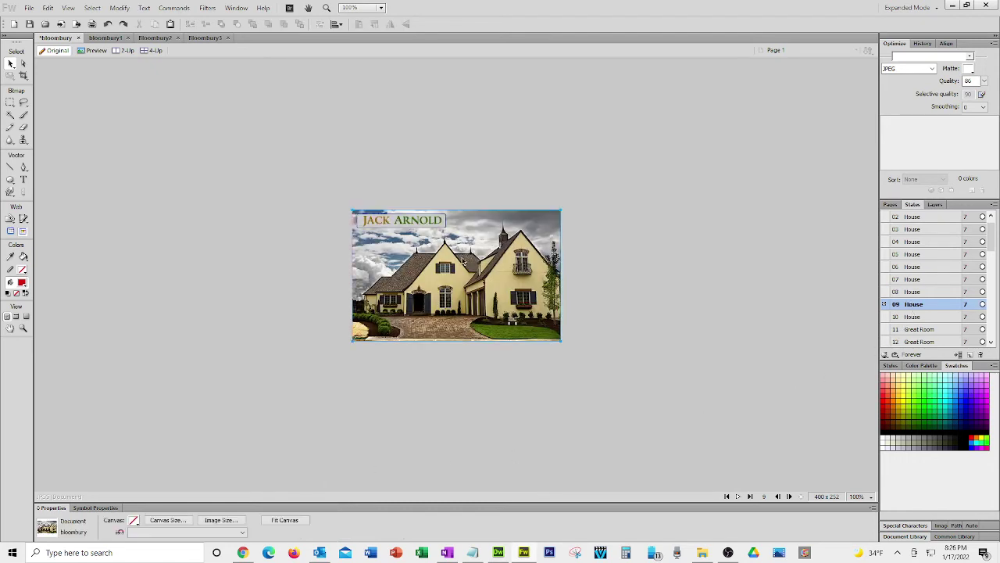
key(ctrl+v)
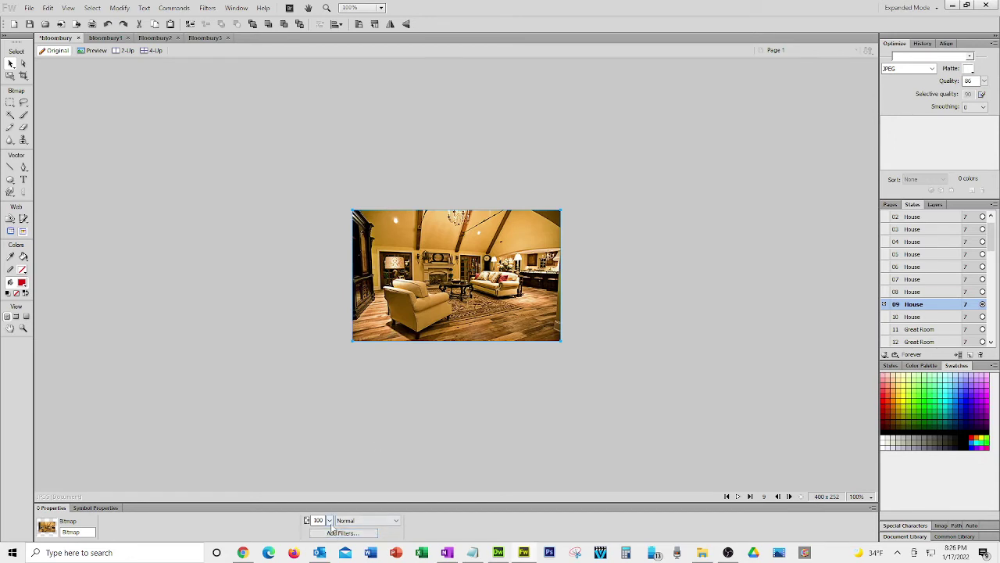
mouse_move(329, 520)
mouse_down()
mouse_move(330, 430)
mouse_move(331, 509)
mouse_up()
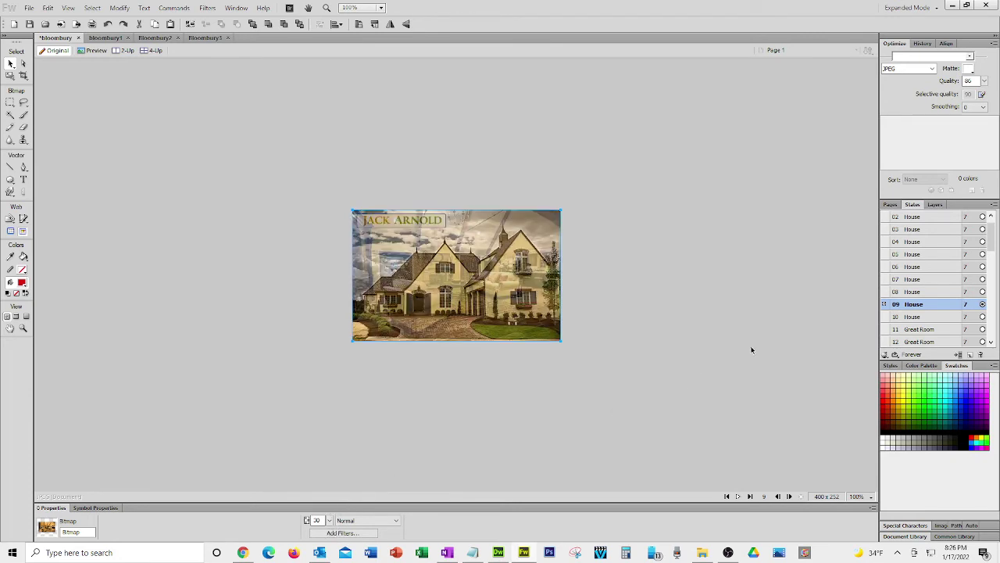
Paste the great room photo over the house in House state 10 and set its opacity to 10.
click(911, 317)
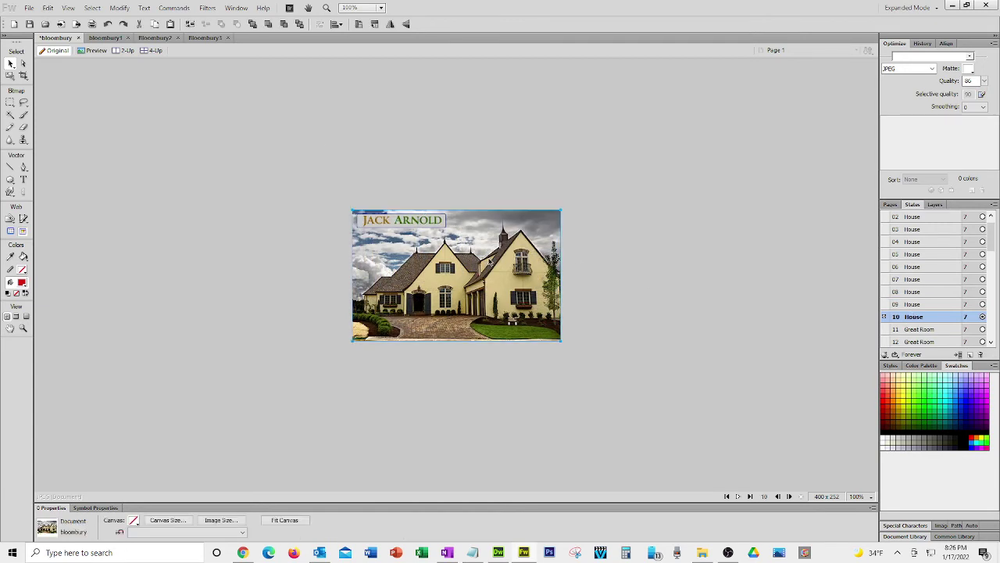
click(171, 24)
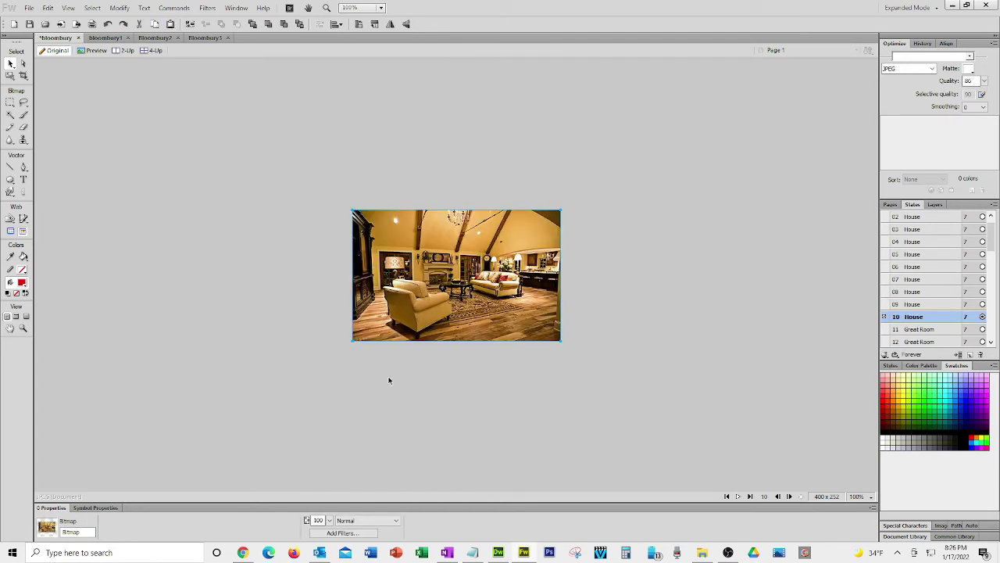
click(329, 520)
drag(330, 448, 339, 532)
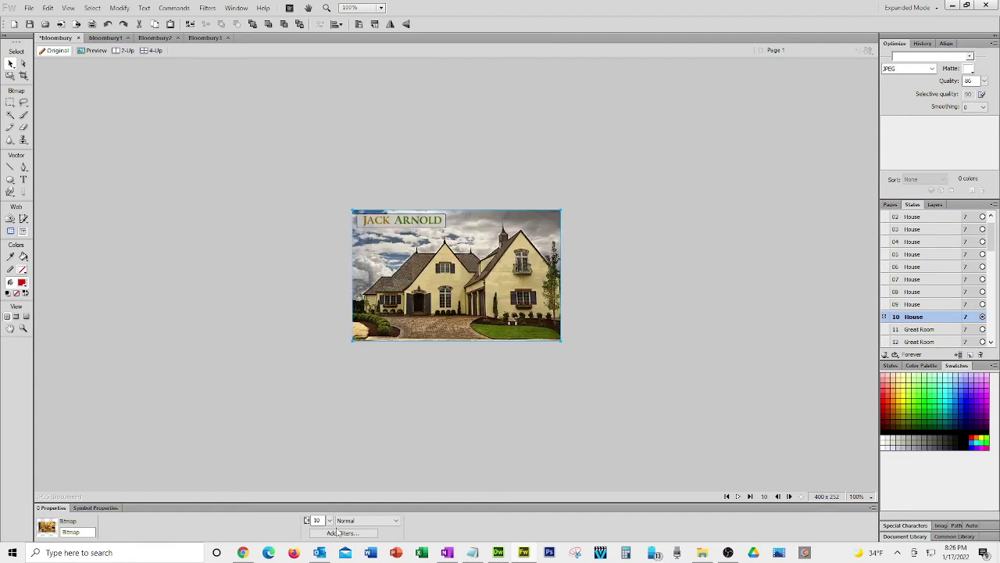
click(659, 332)
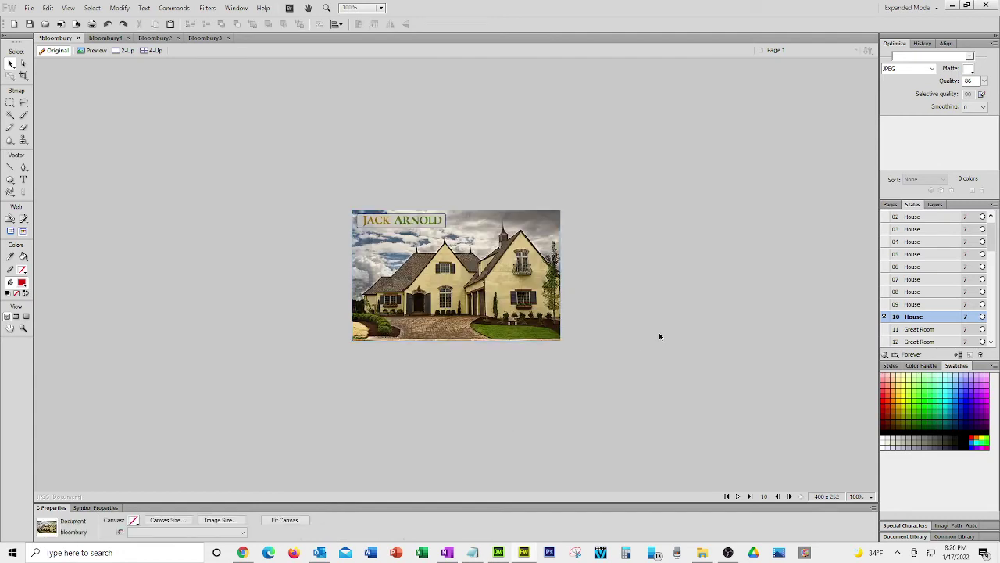
Step through states 05 to 11 to examine the order of the fade from the house to the great room.
click(914, 255)
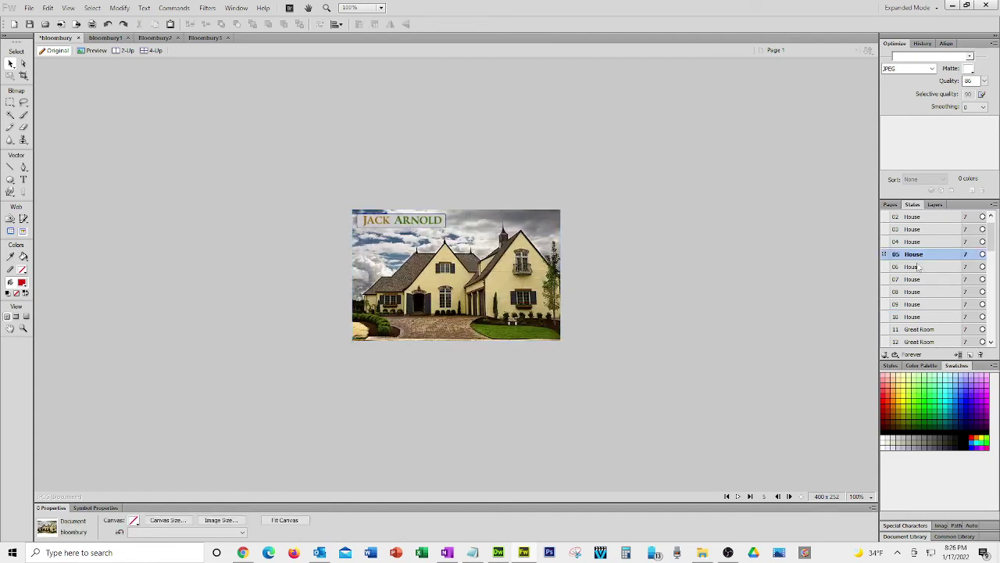
click(918, 267)
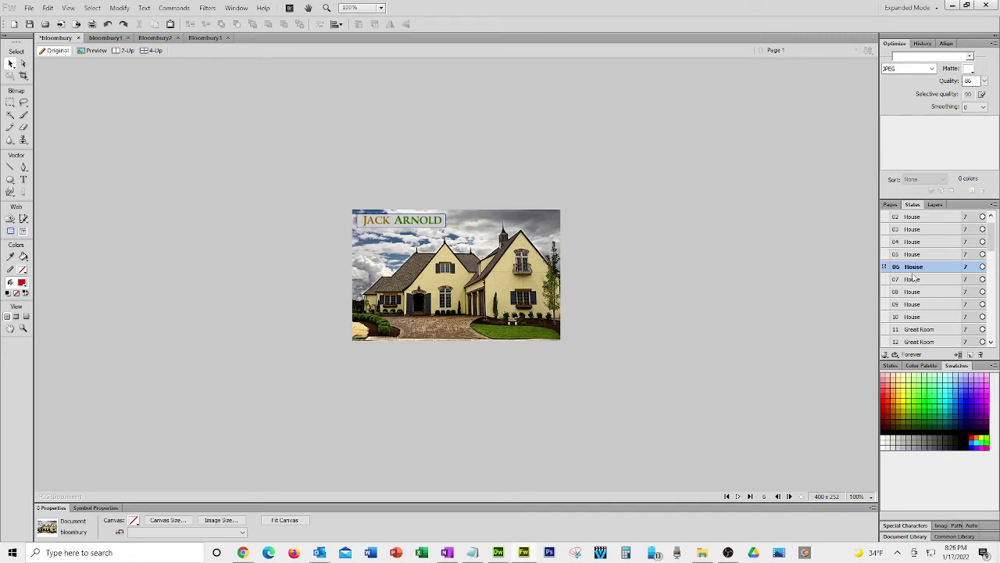
click(914, 279)
click(911, 292)
click(911, 304)
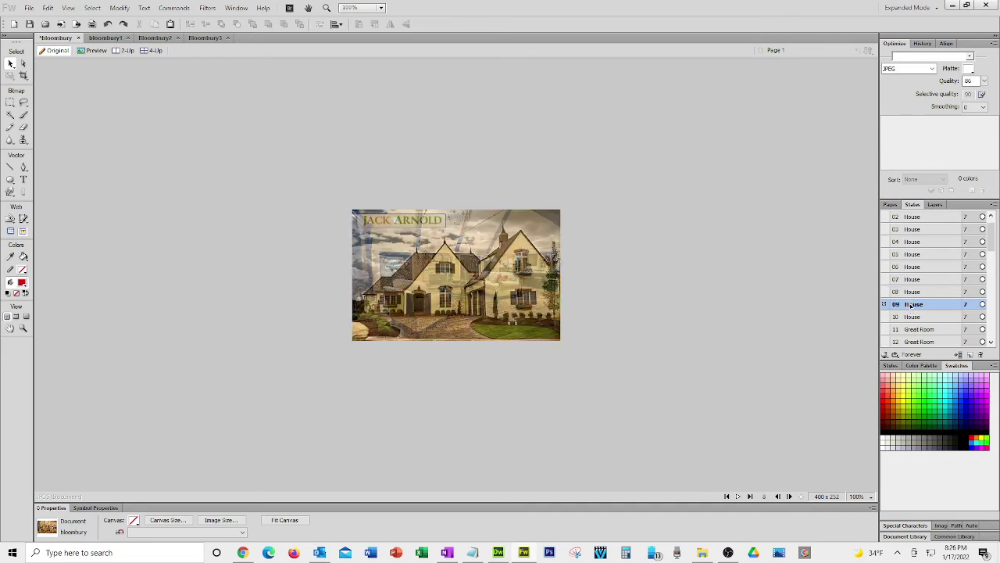
click(912, 316)
click(913, 329)
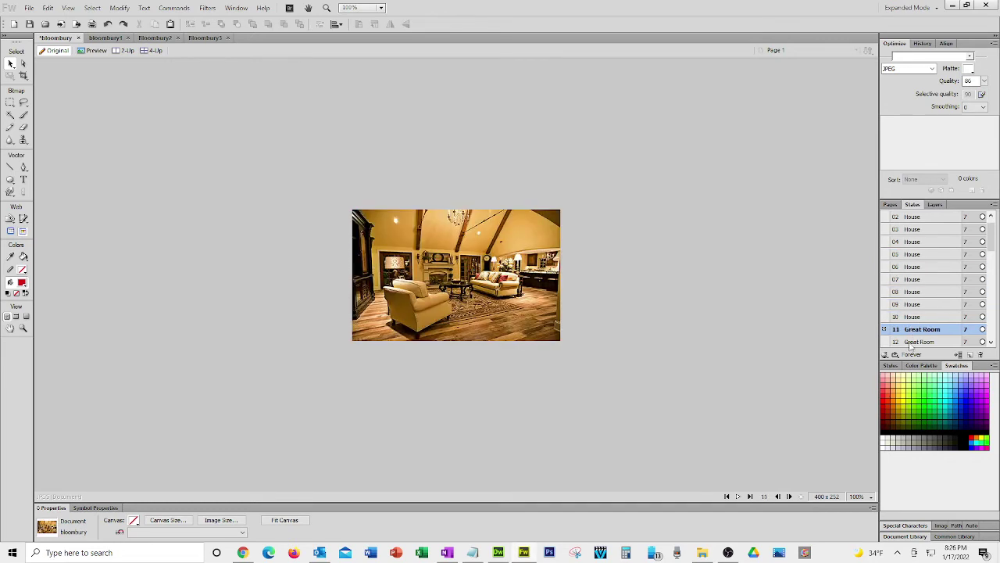
click(908, 255)
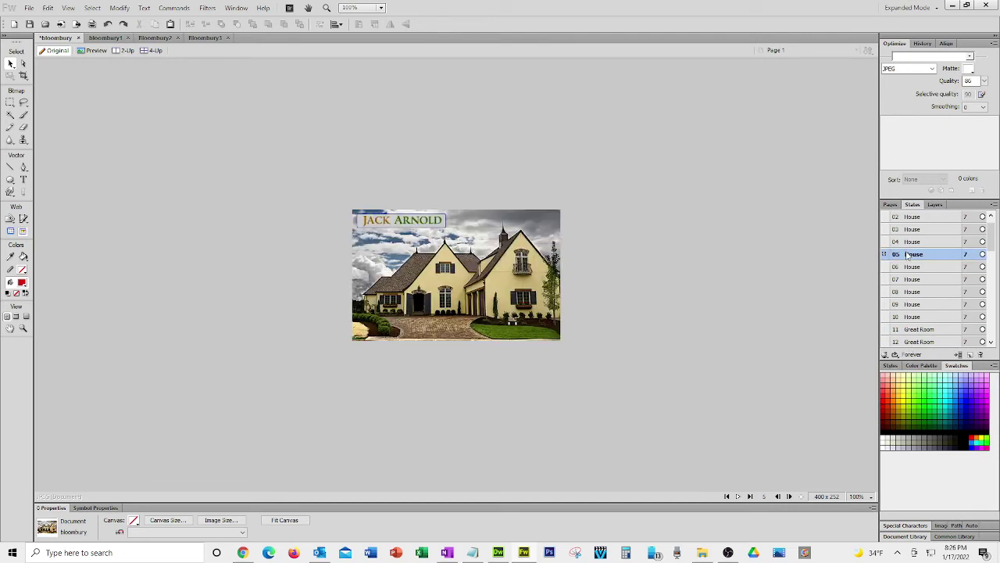
click(908, 267)
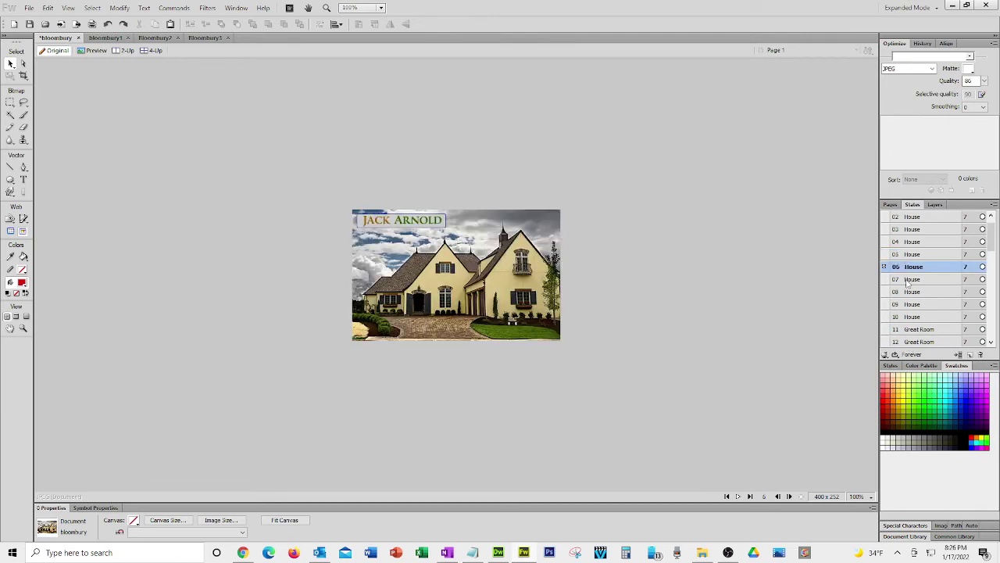
Compare House states 05 to 08 to examine where the fade into the great room begins.
click(908, 280)
click(908, 292)
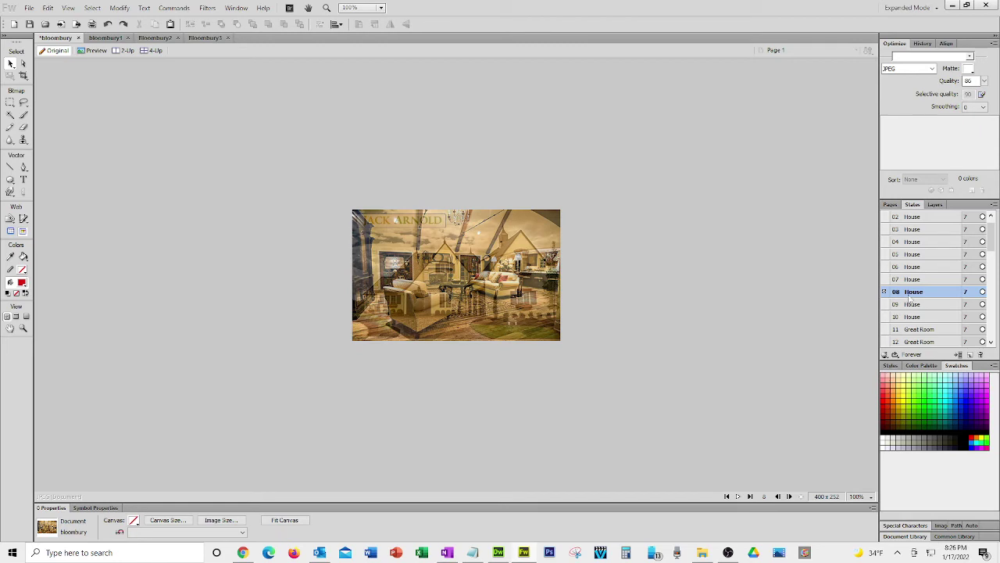
click(910, 280)
click(912, 267)
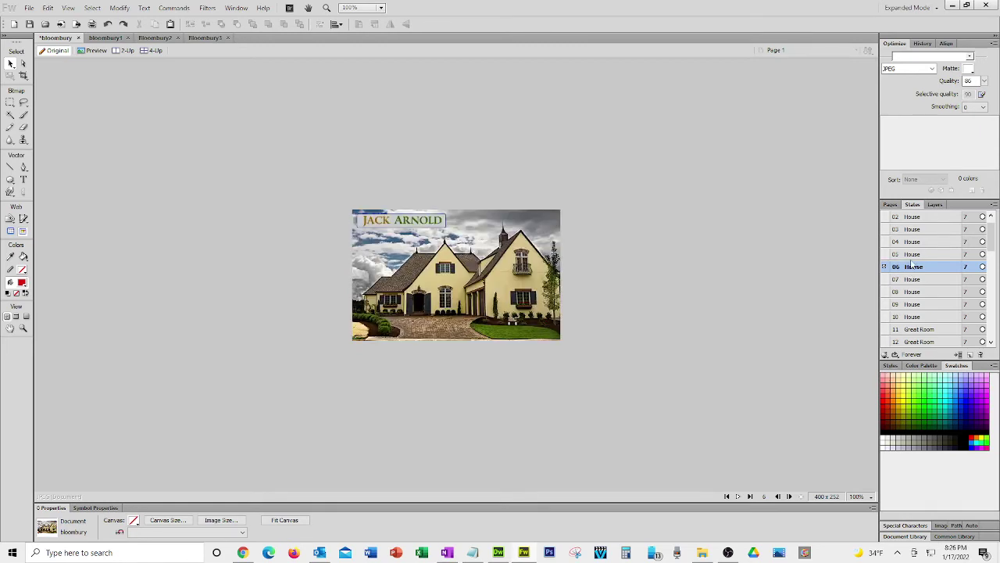
click(912, 255)
click(912, 267)
click(908, 278)
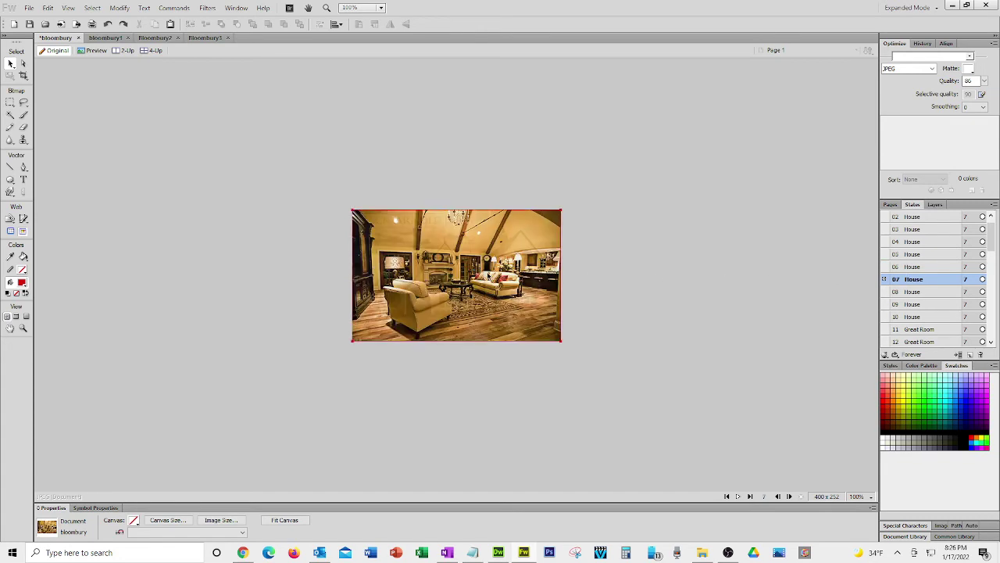
click(916, 270)
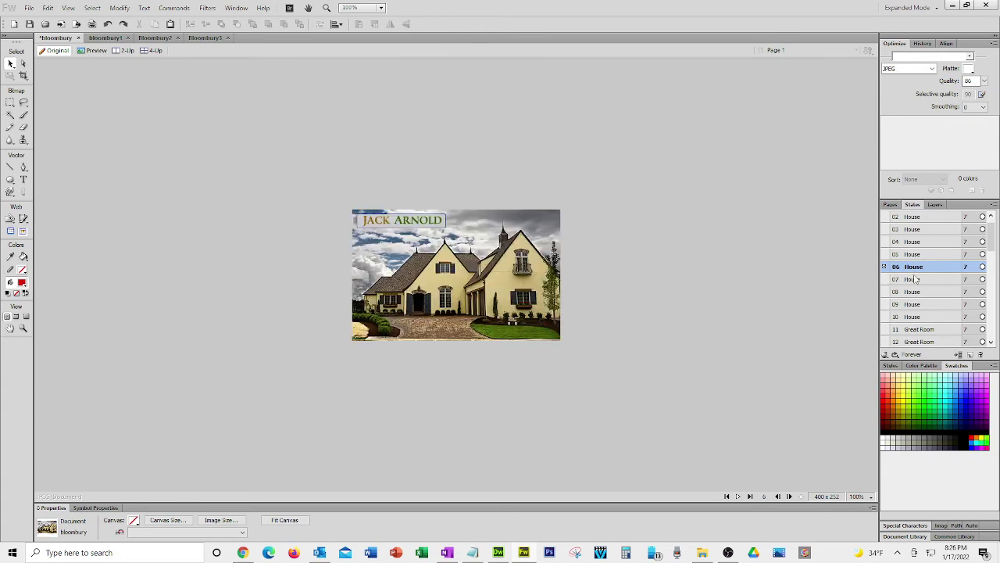
click(916, 280)
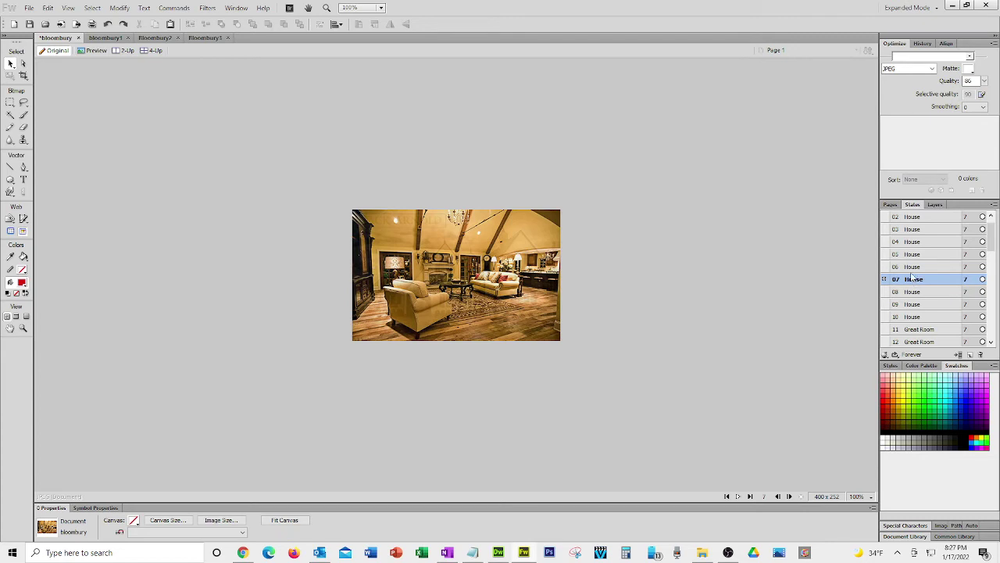
click(913, 270)
click(913, 279)
click(915, 267)
click(916, 254)
click(915, 267)
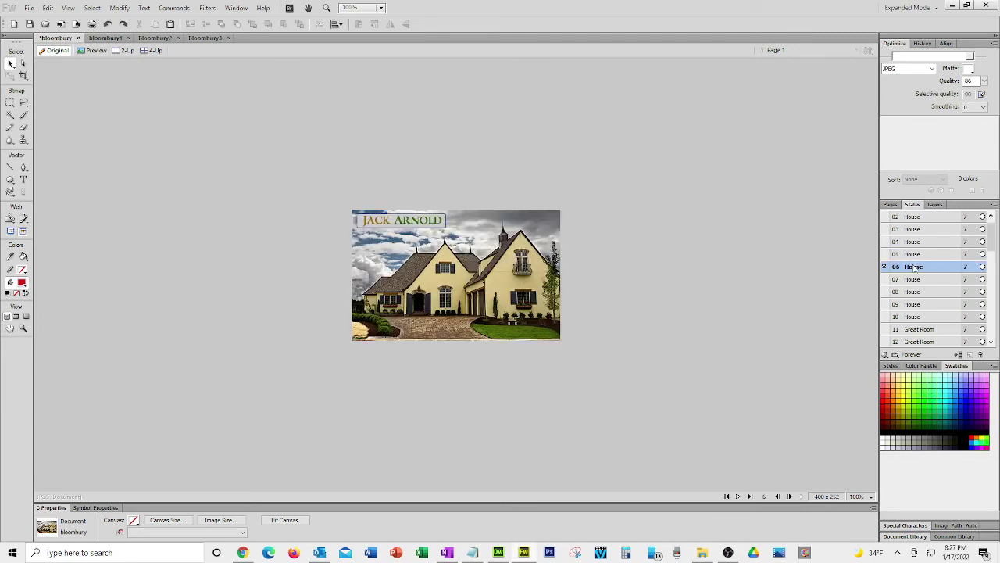
click(914, 279)
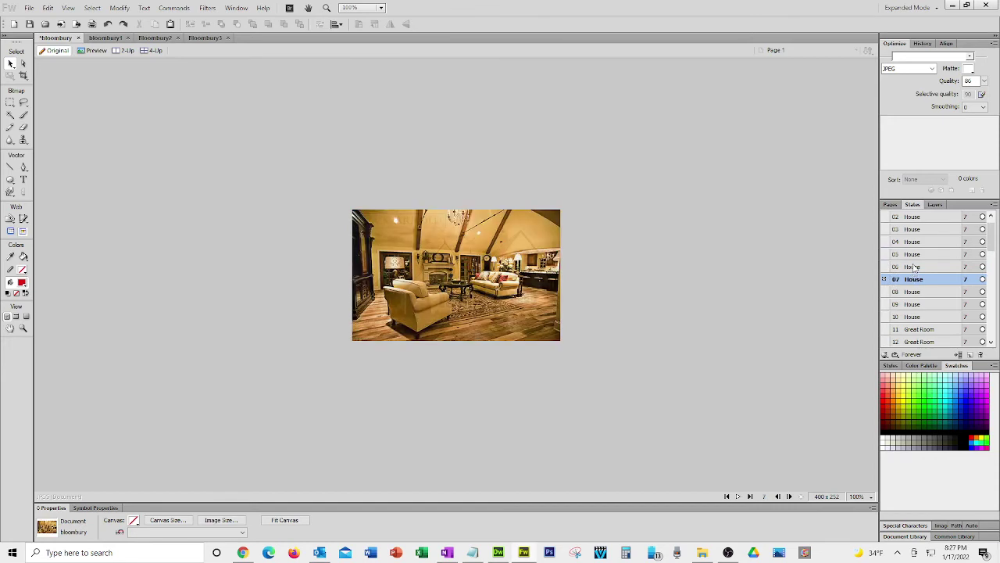
click(914, 256)
click(914, 267)
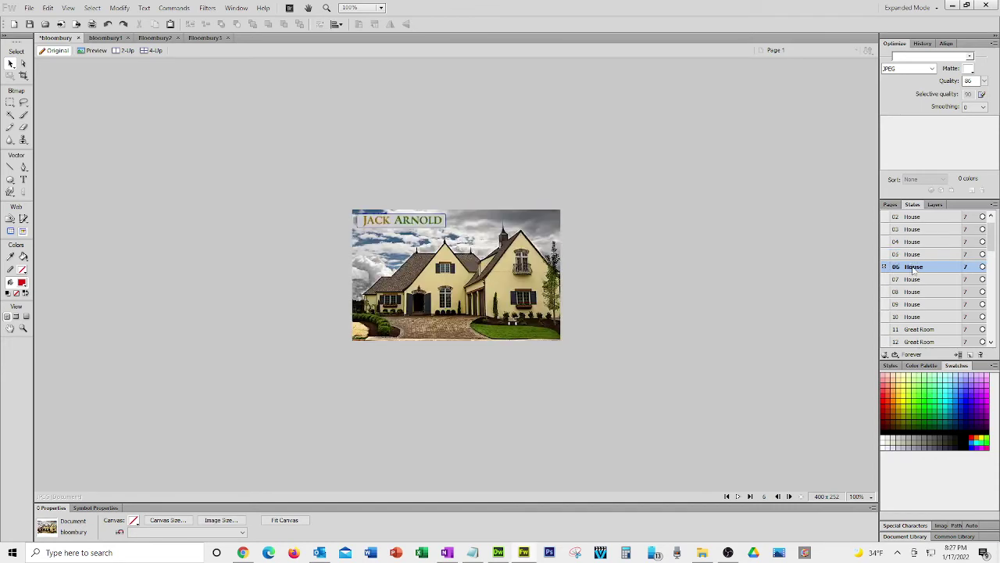
Set the opacity of the great room overlay in House state 07 to 10.
click(915, 279)
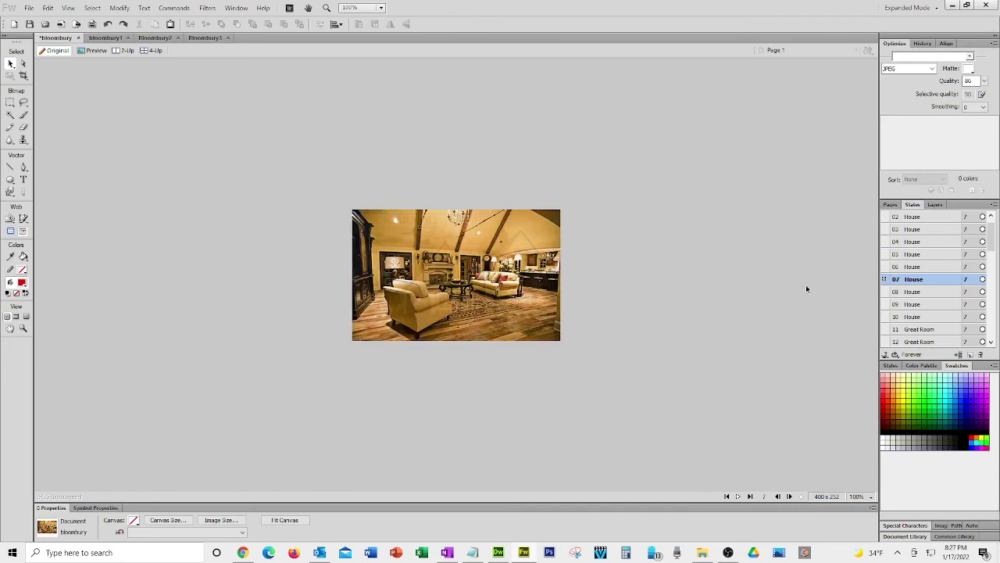
click(485, 325)
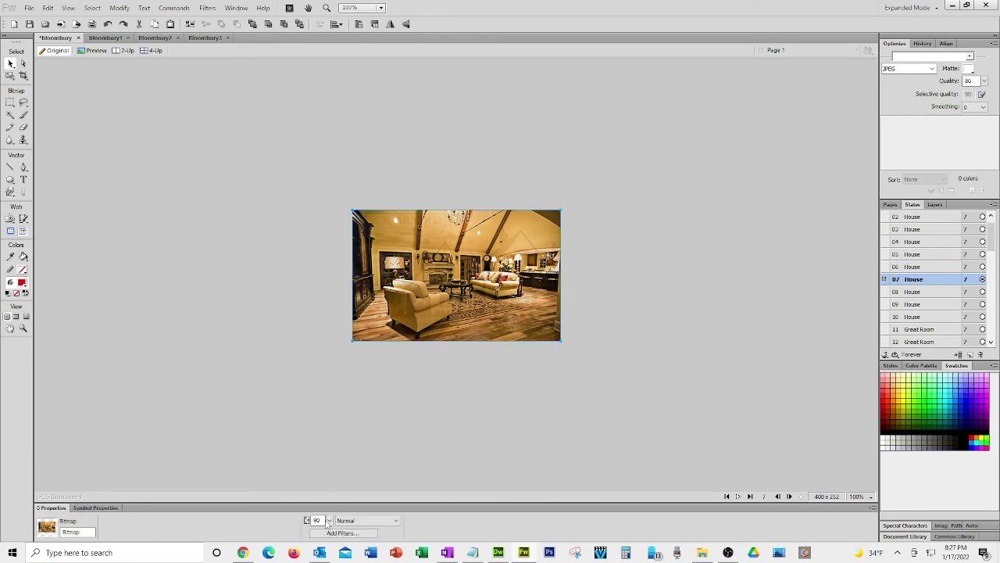
drag(329, 521, 340, 532)
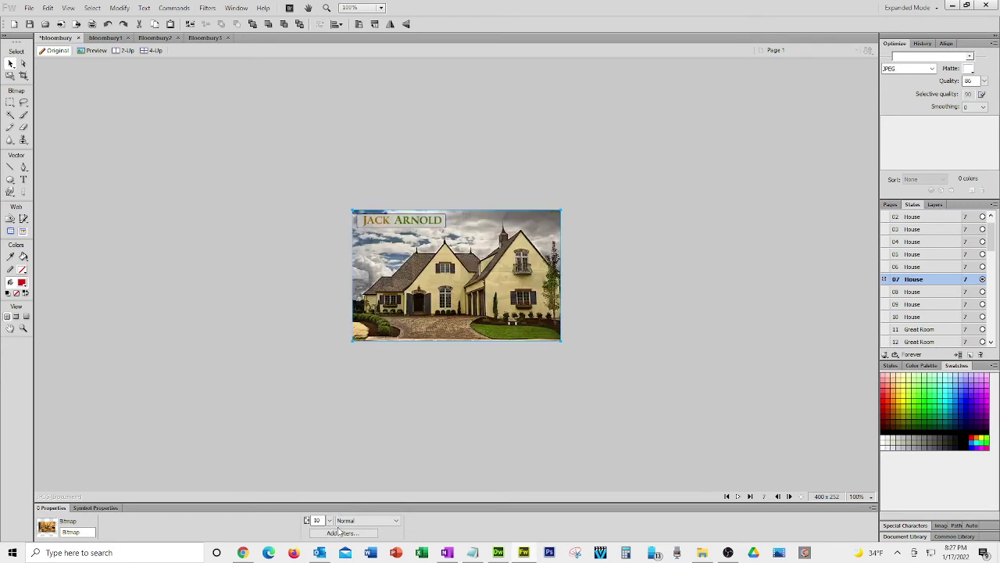
Lower the opacity of the great room overlay in House state 08 so the house photo dominates.
click(897, 294)
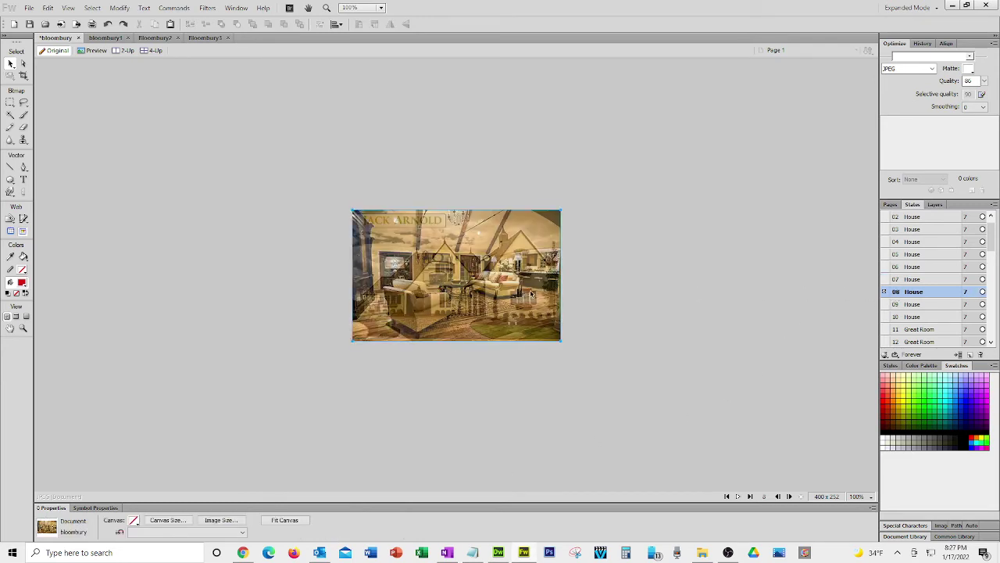
click(406, 312)
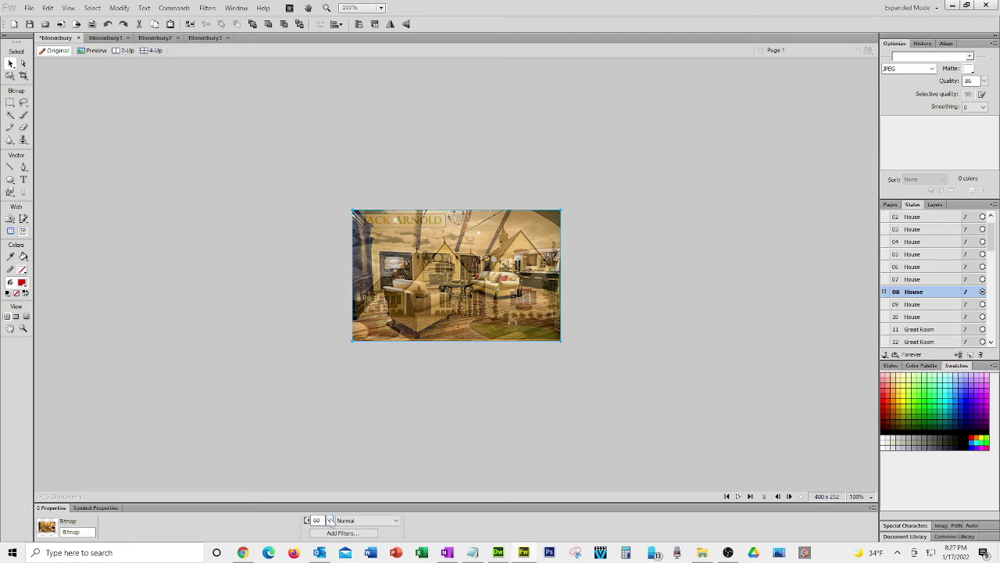
mouse_move(329, 520)
mouse_down()
mouse_move(333, 500)
mouse_move(336, 508)
mouse_up()
Set the opacity of the great room overlay in House state 09 to 60.
click(903, 304)
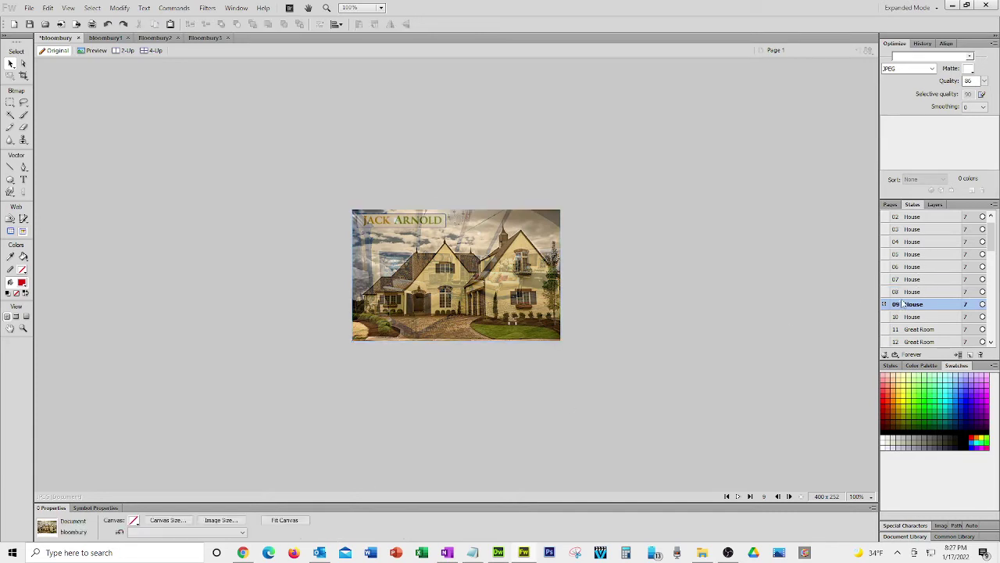
click(557, 308)
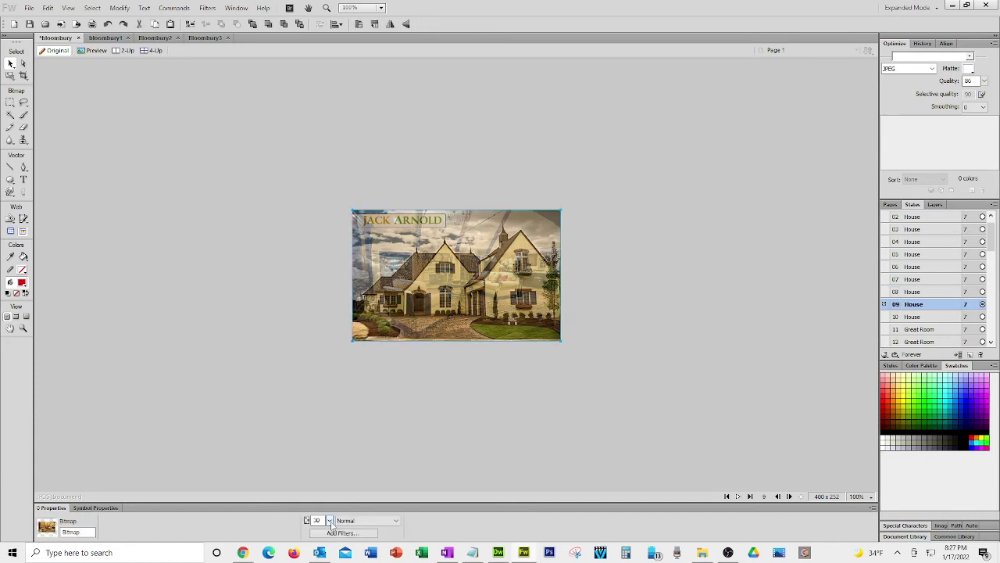
drag(329, 522, 346, 485)
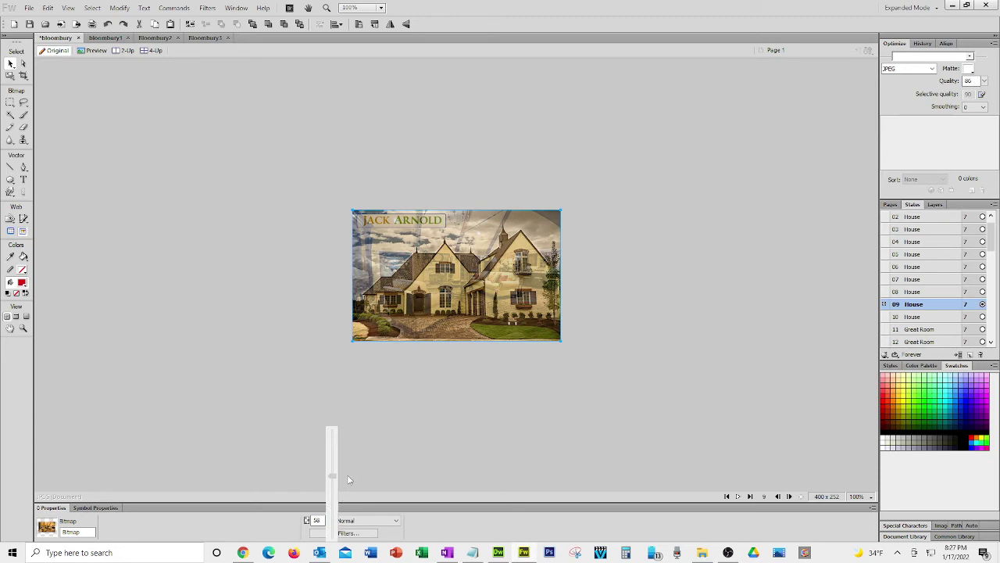
drag(349, 477, 378, 474)
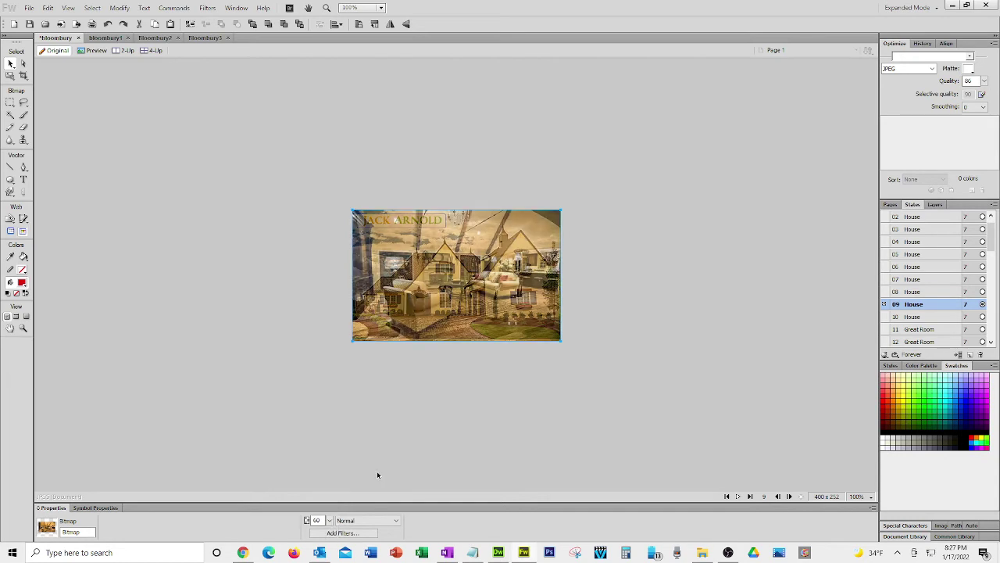
Set the opacity of the great room overlay in House state 10 to 90.
click(913, 317)
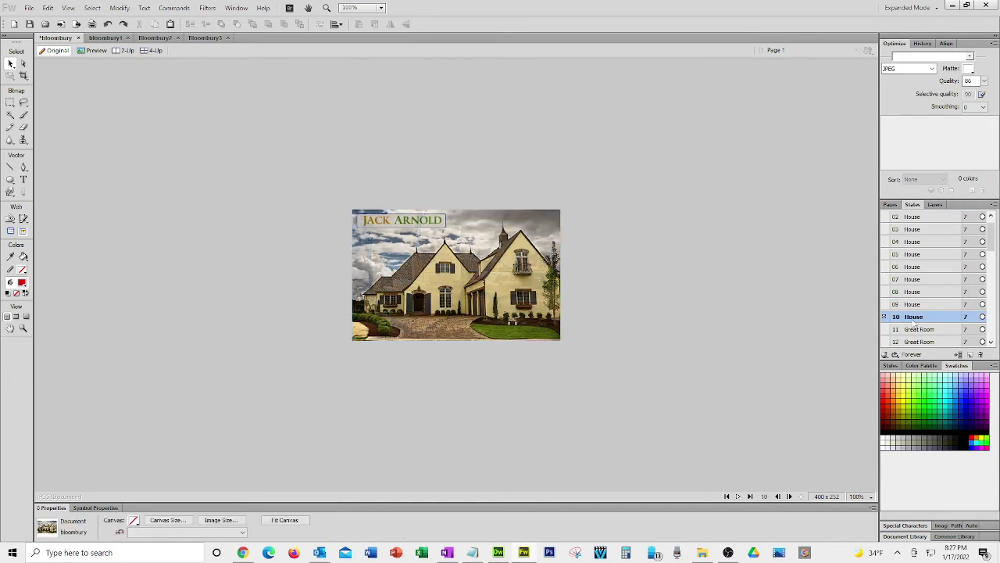
click(537, 303)
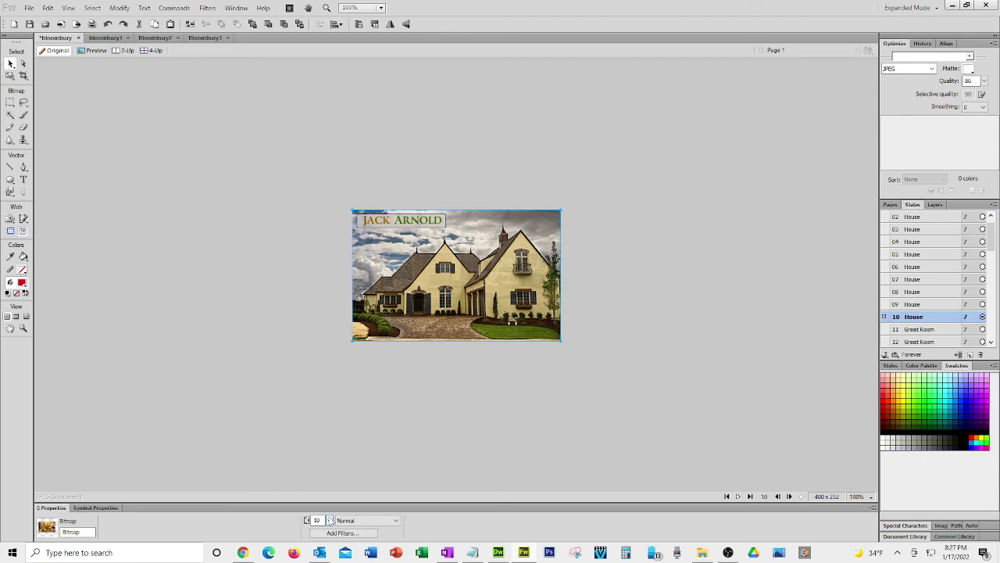
click(331, 520)
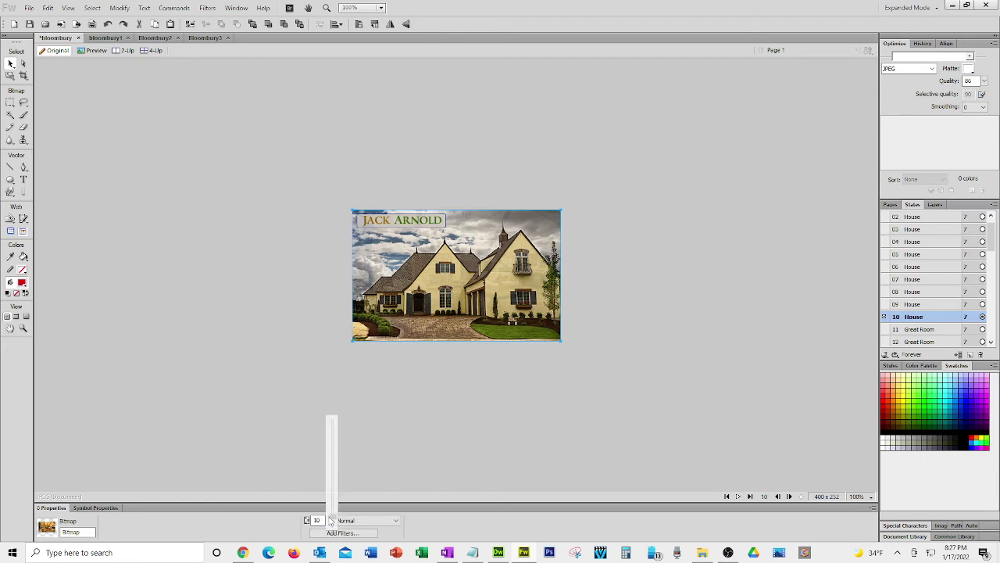
drag(330, 521, 340, 507)
drag(346, 496, 354, 433)
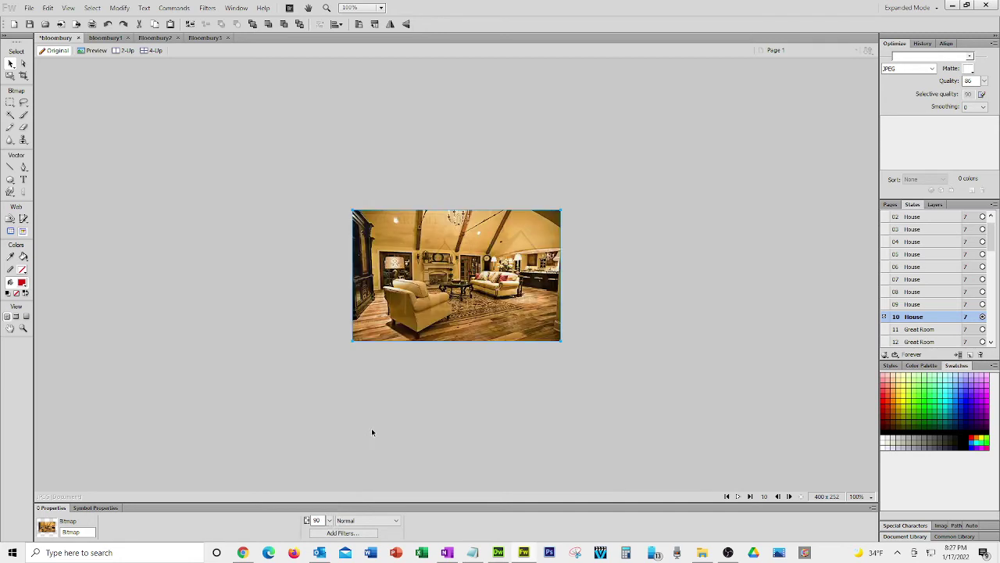
Step through states 04 to 11 to check the corrected fade from the house to the great room.
click(923, 244)
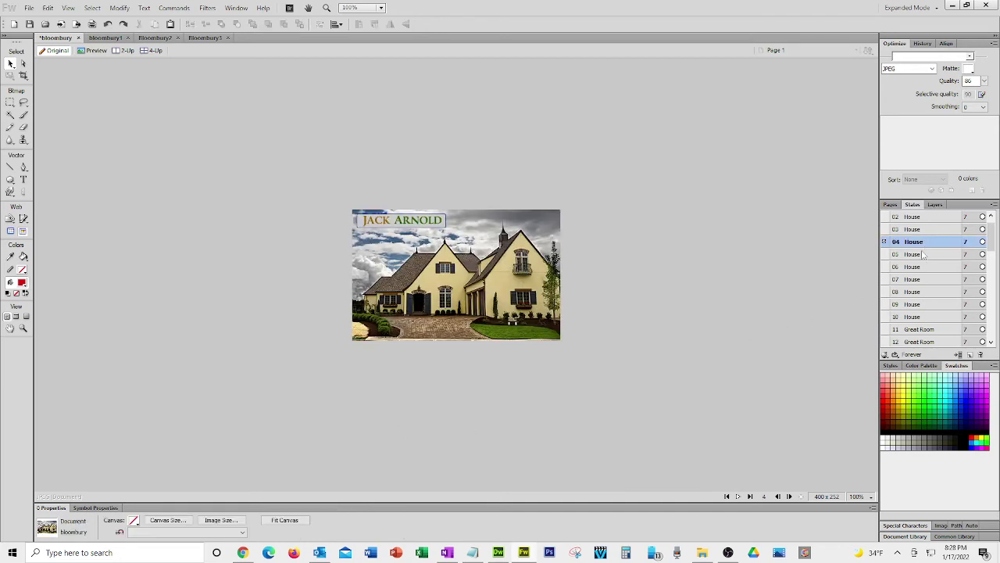
click(923, 256)
click(919, 266)
click(915, 278)
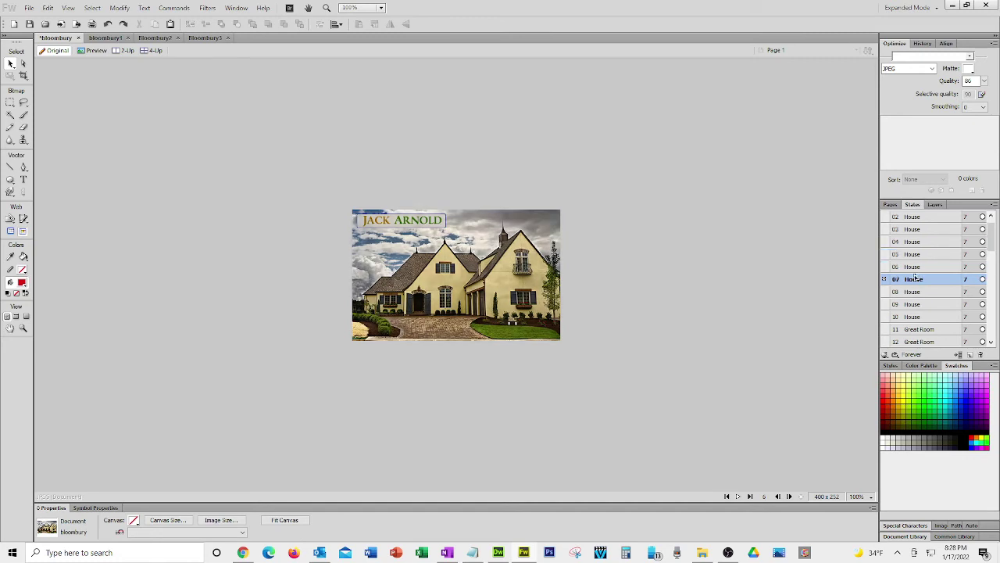
click(914, 291)
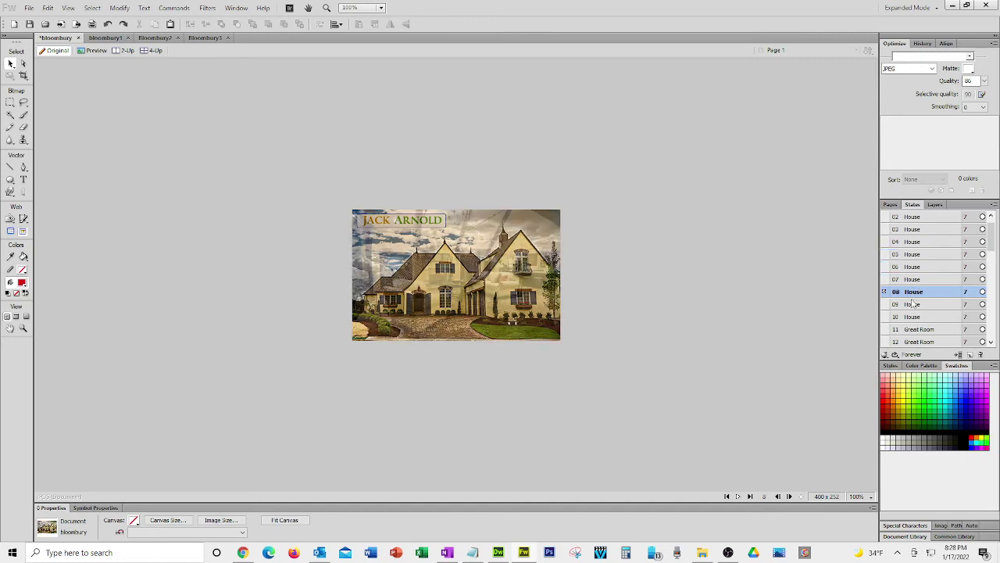
click(913, 304)
click(912, 317)
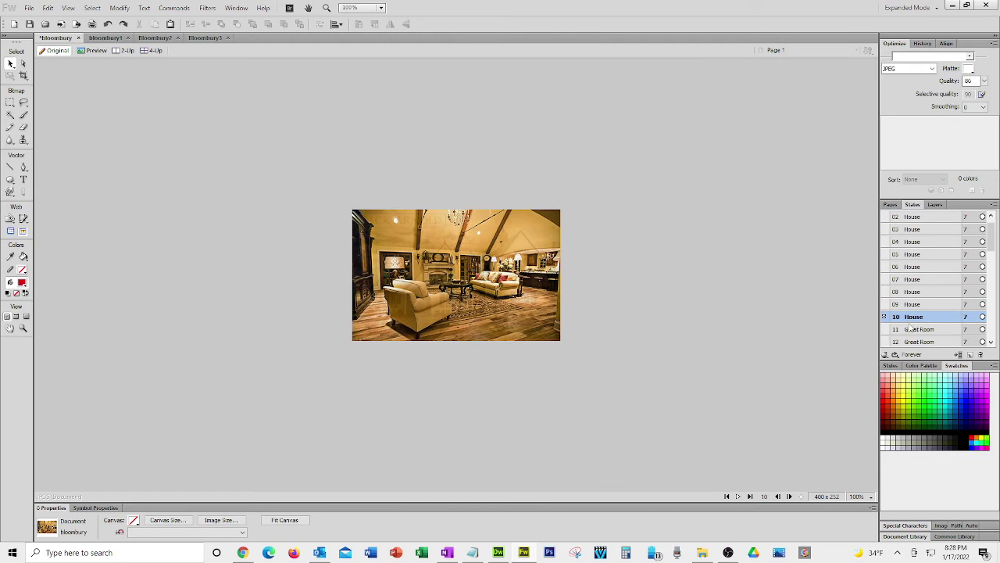
click(910, 329)
Look through Great Room states 16 to 20 up to the first Stairs state to locate the next transition.
scroll(909, 329, down, 4)
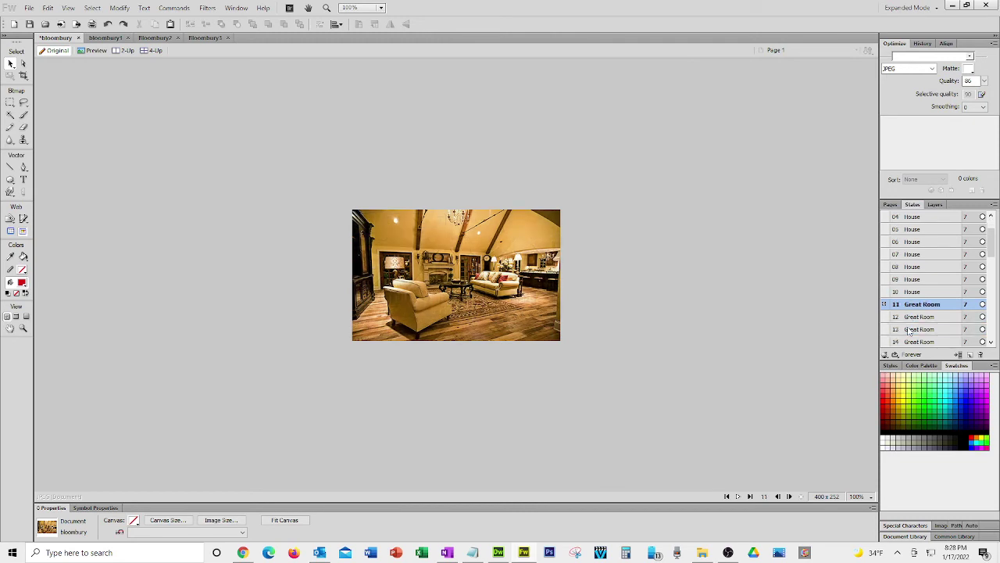
scroll(910, 329, down, 4)
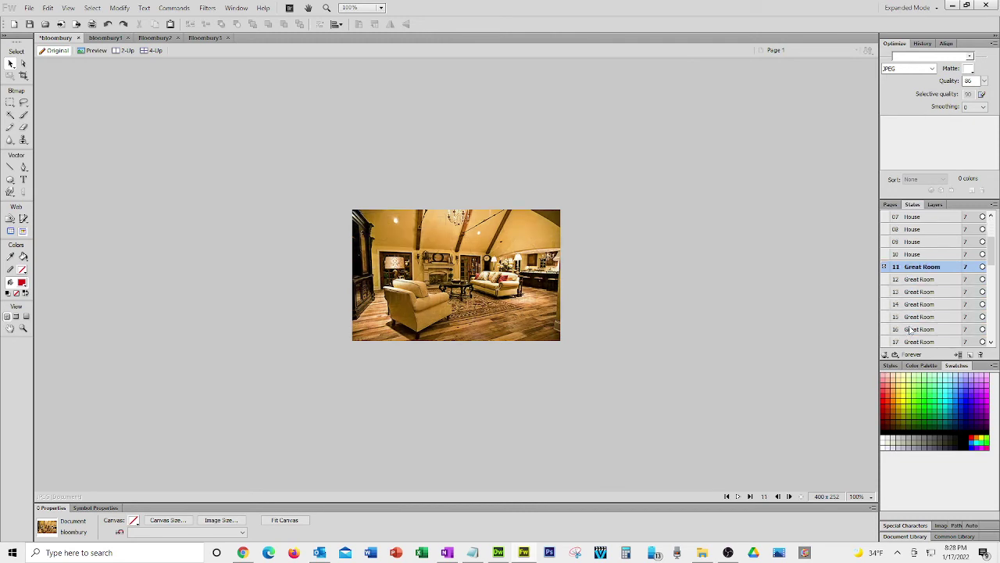
scroll(912, 291, down, 1)
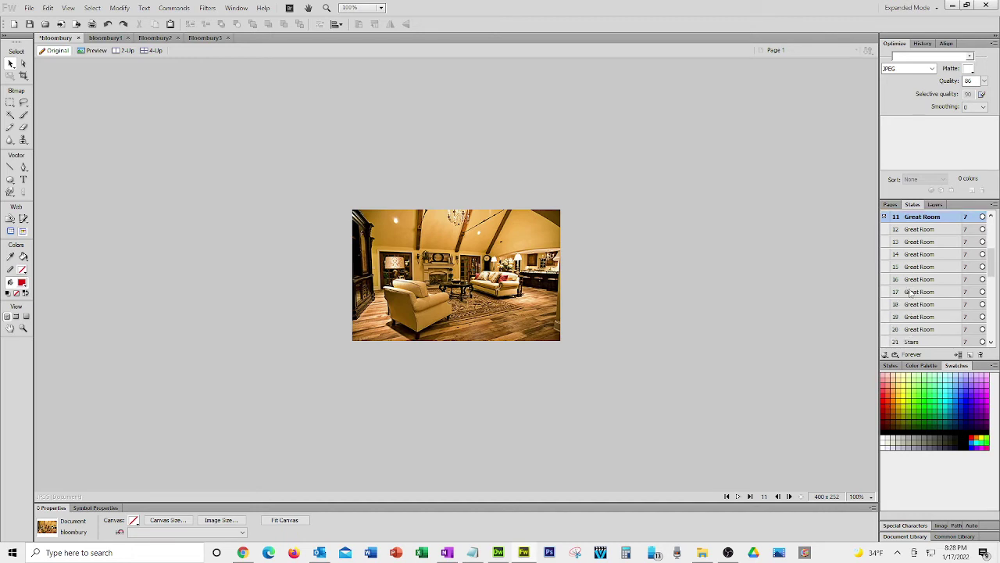
click(918, 279)
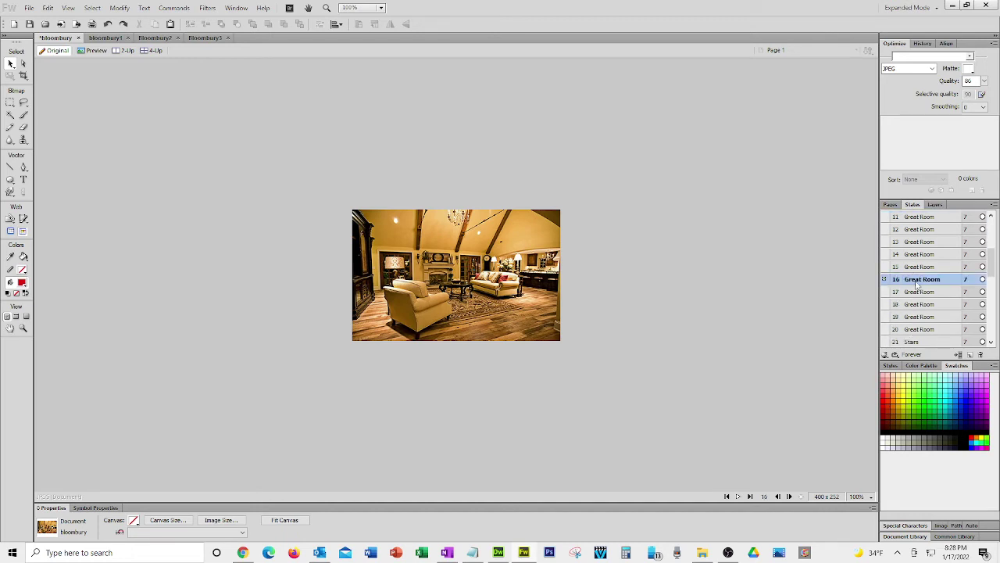
click(918, 291)
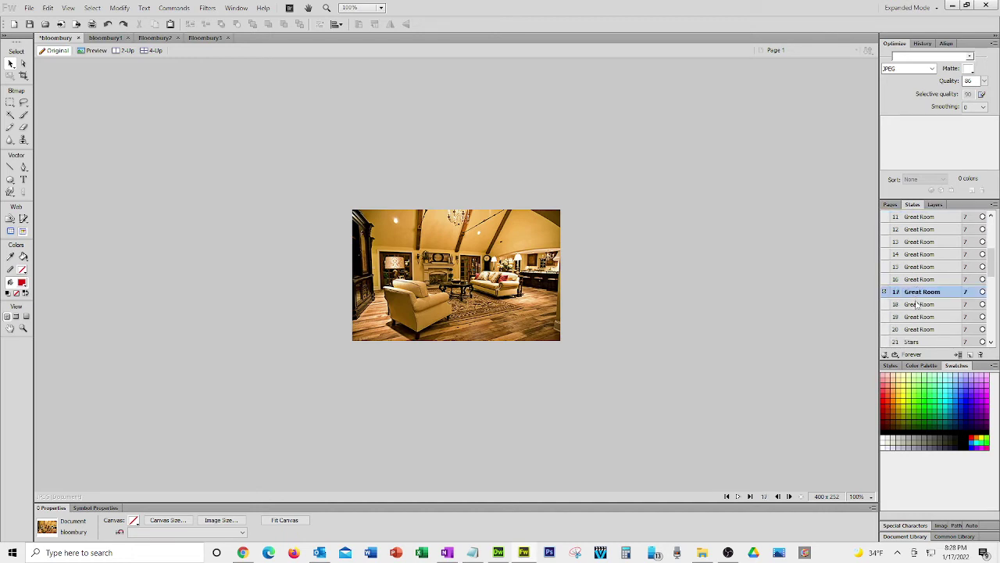
click(918, 304)
click(917, 317)
click(916, 329)
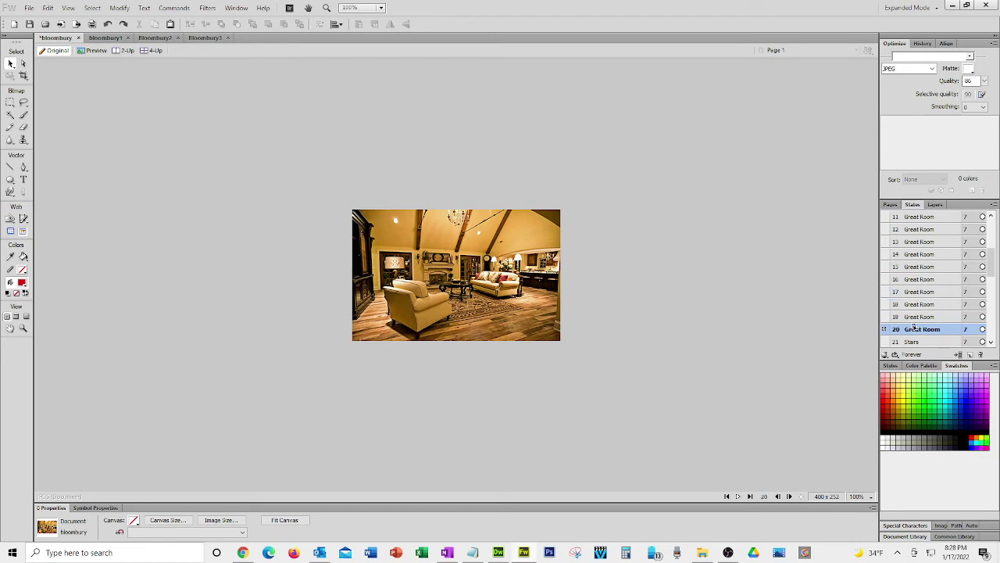
click(912, 342)
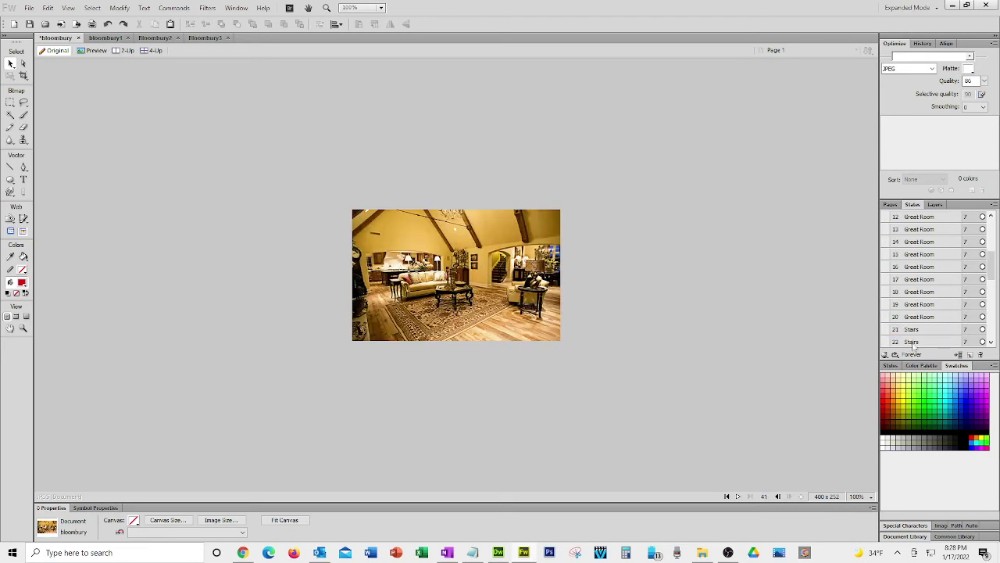
Copy the photo from Stairs state 21 and paste it over Great Room state 17 at 10 opacity.
click(912, 331)
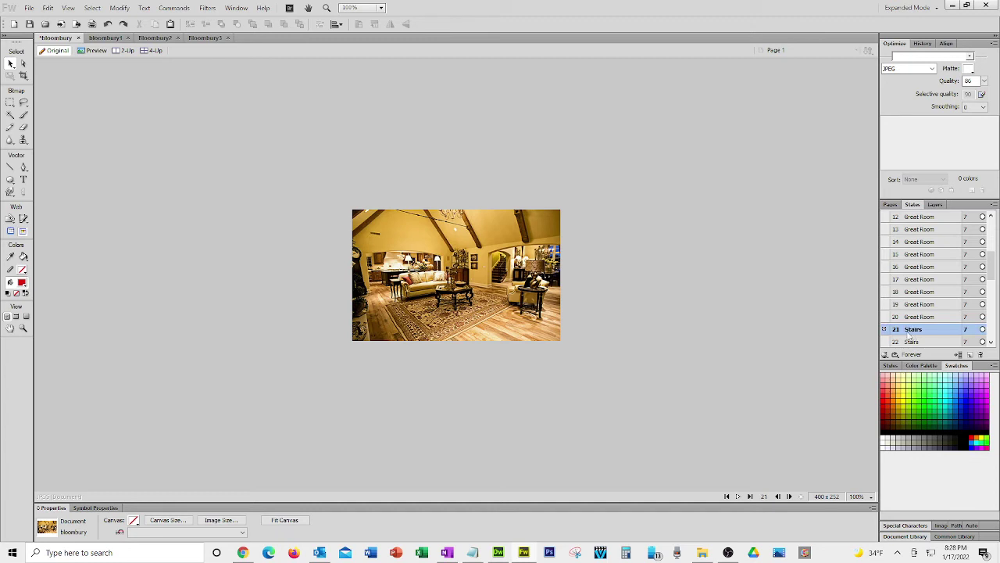
click(497, 288)
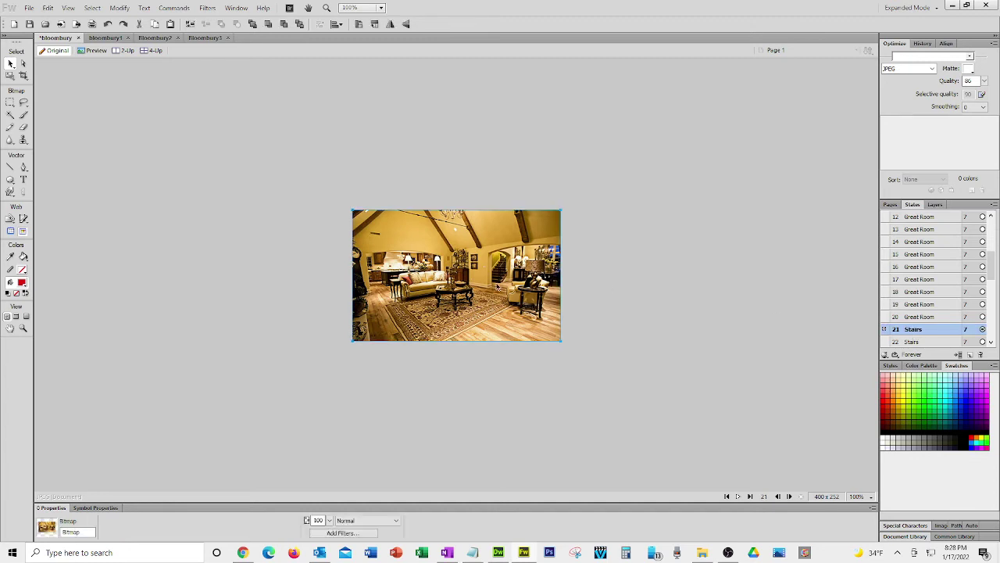
click(156, 25)
click(928, 280)
key(ctrl+v)
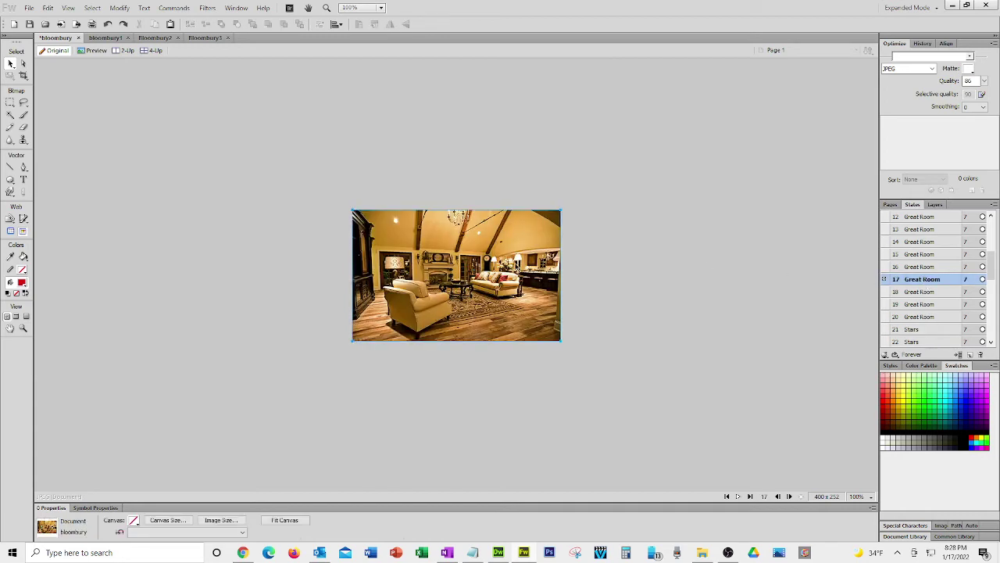
click(170, 24)
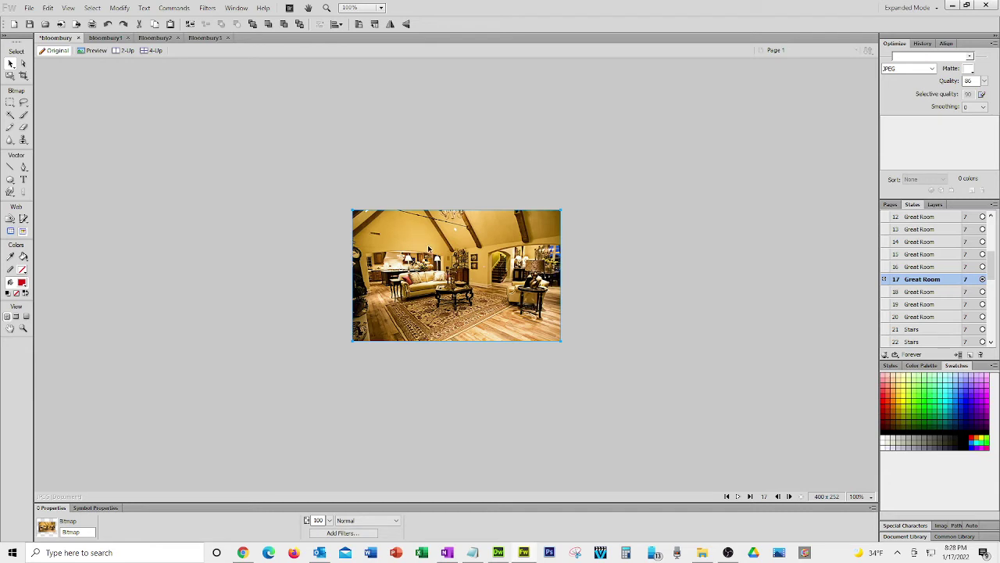
click(330, 521)
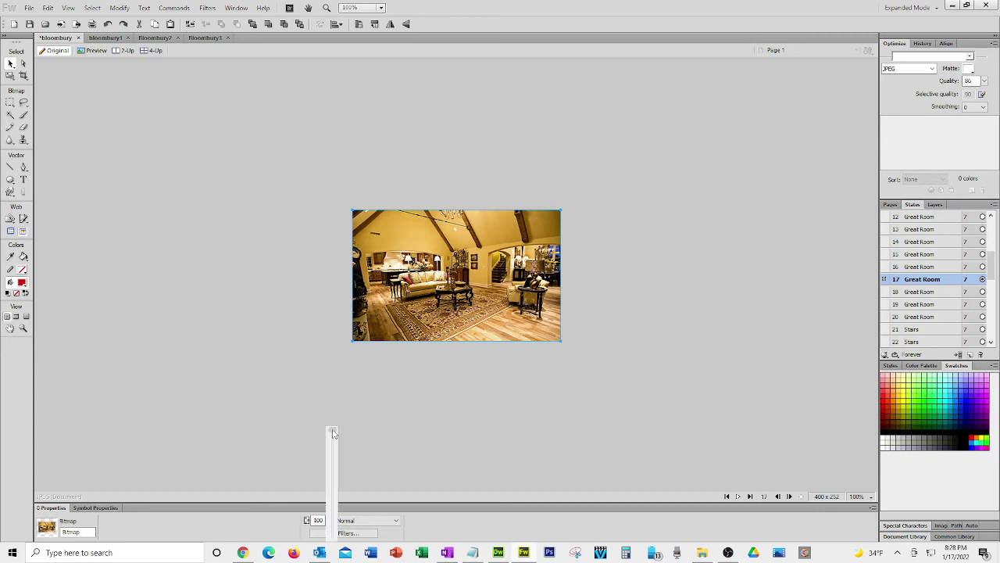
drag(332, 433, 340, 533)
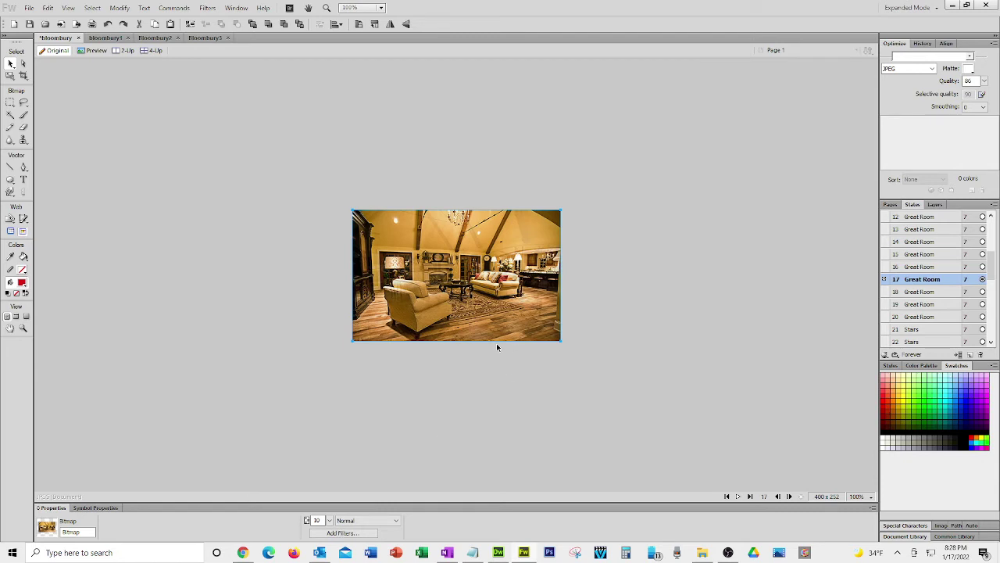
Paste the stairs photo over Great Room state 18 and set the overlay's opacity to 30.
click(928, 295)
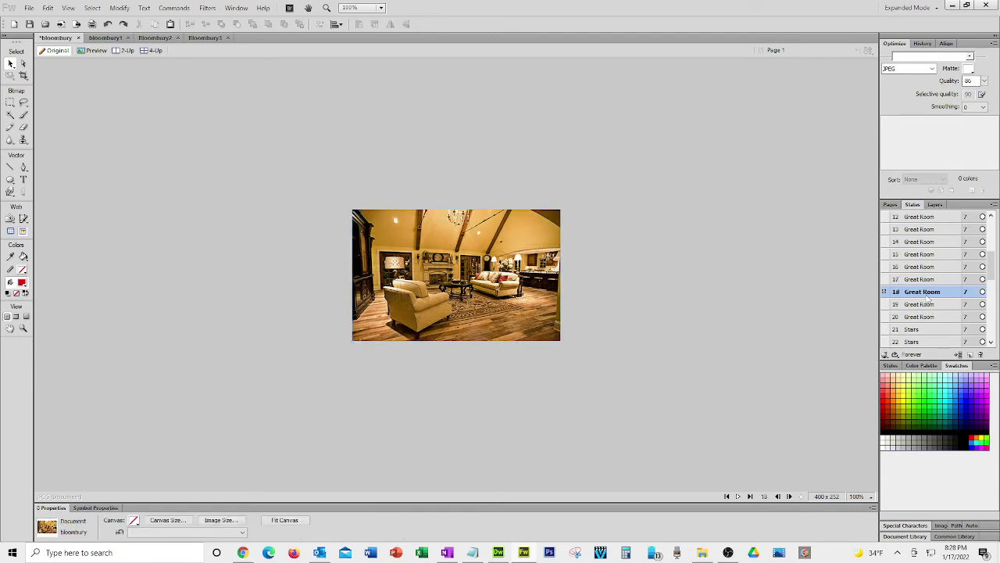
click(559, 290)
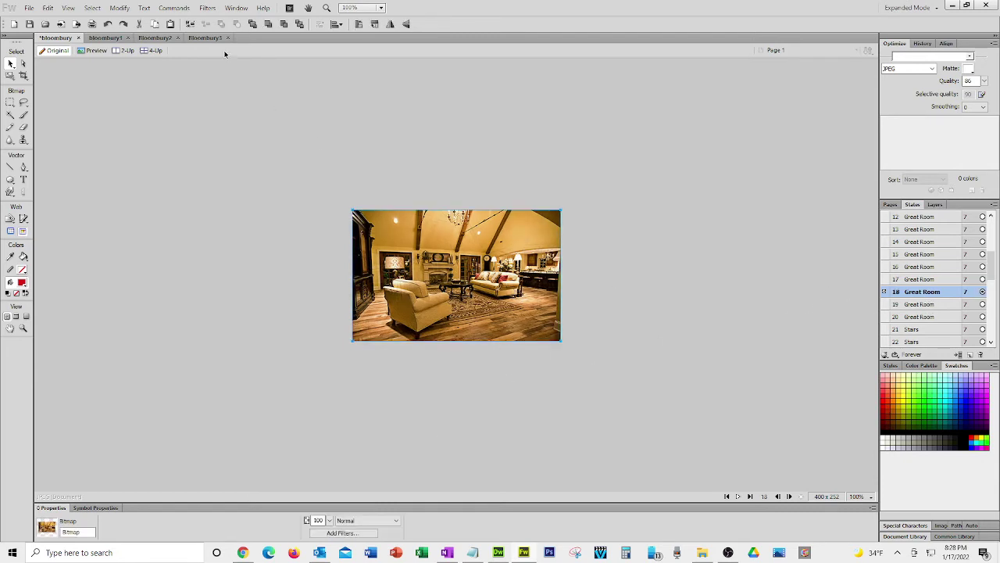
click(172, 24)
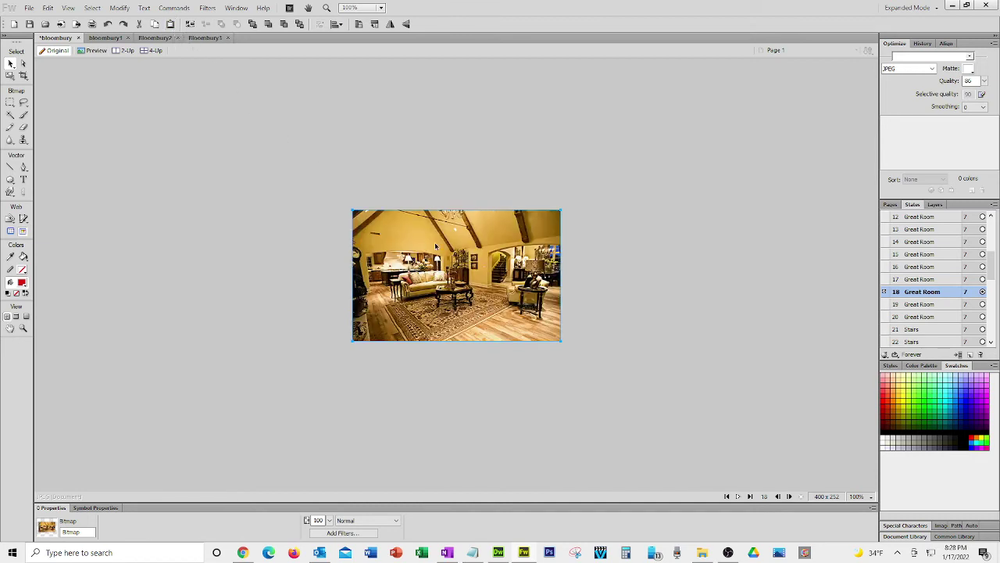
click(329, 521)
drag(332, 434, 331, 509)
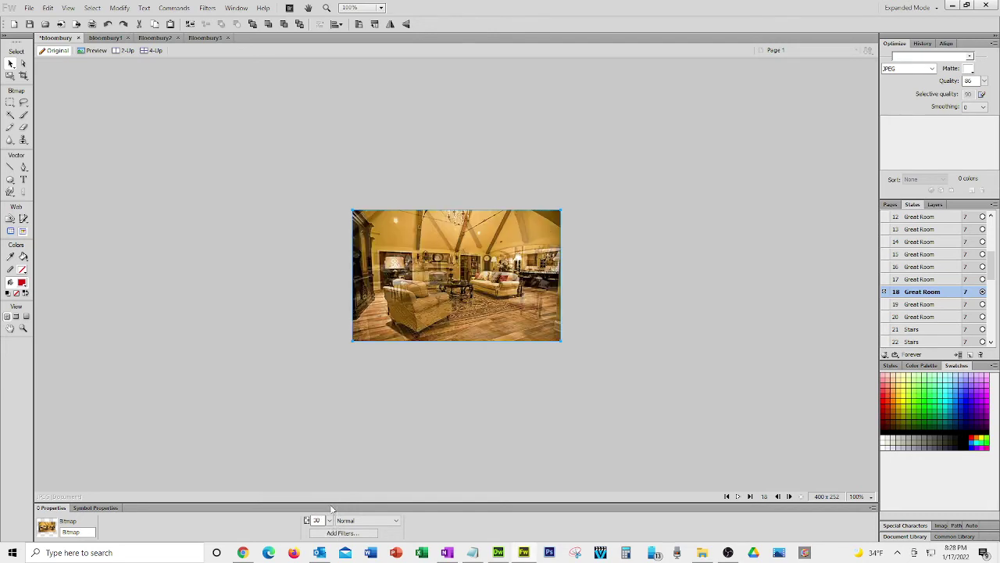
Paste the stairs photo over Great Room state 19 and set the overlay's opacity to 60.
click(908, 311)
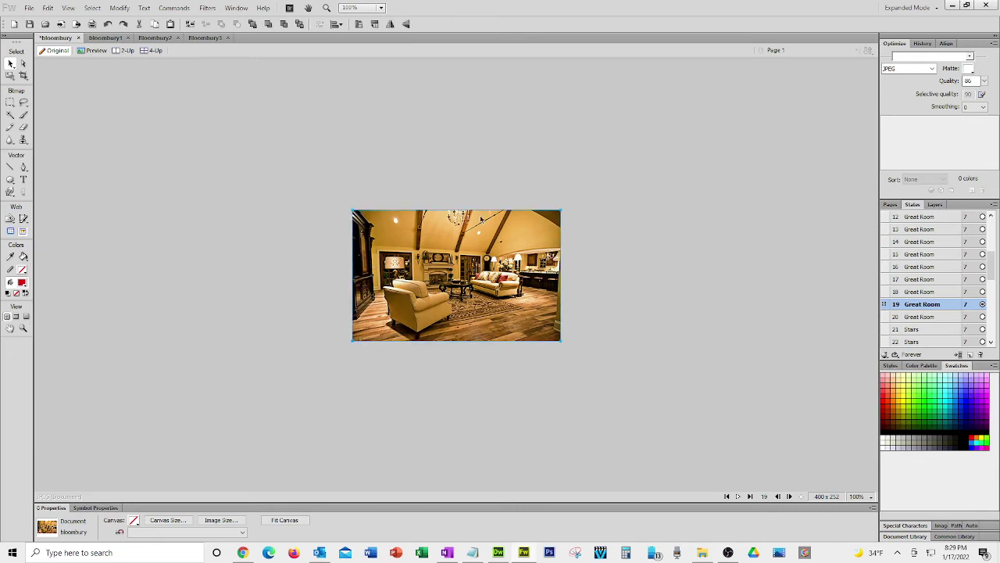
click(558, 257)
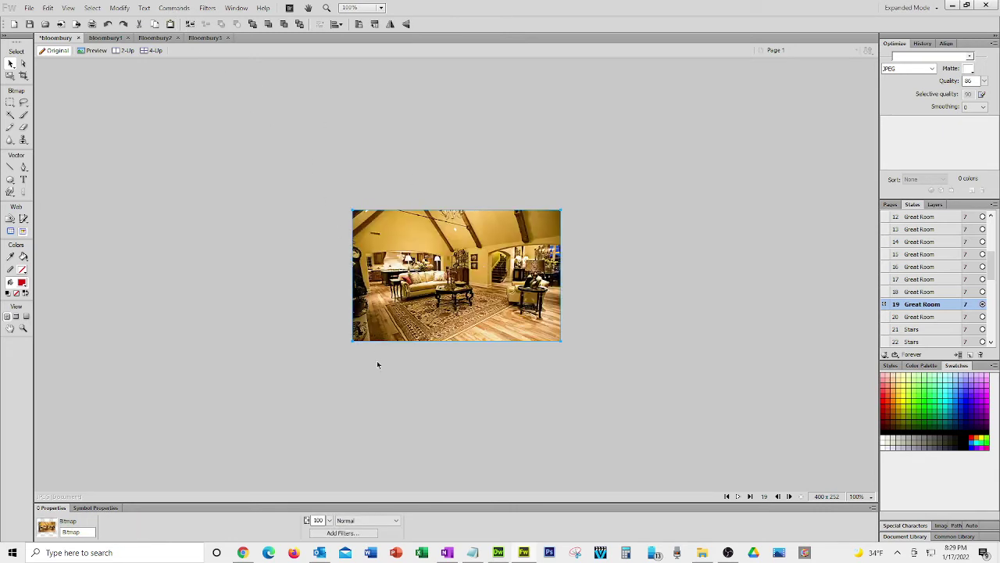
drag(332, 520, 335, 475)
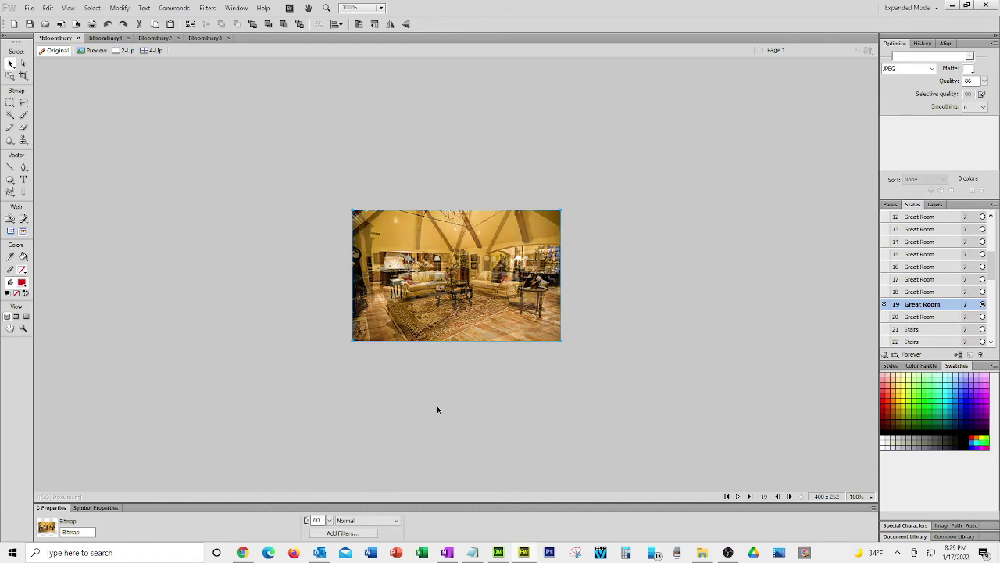
Paste the stairs photo over Great Room state 20 and set the overlay's opacity to 90.
click(922, 317)
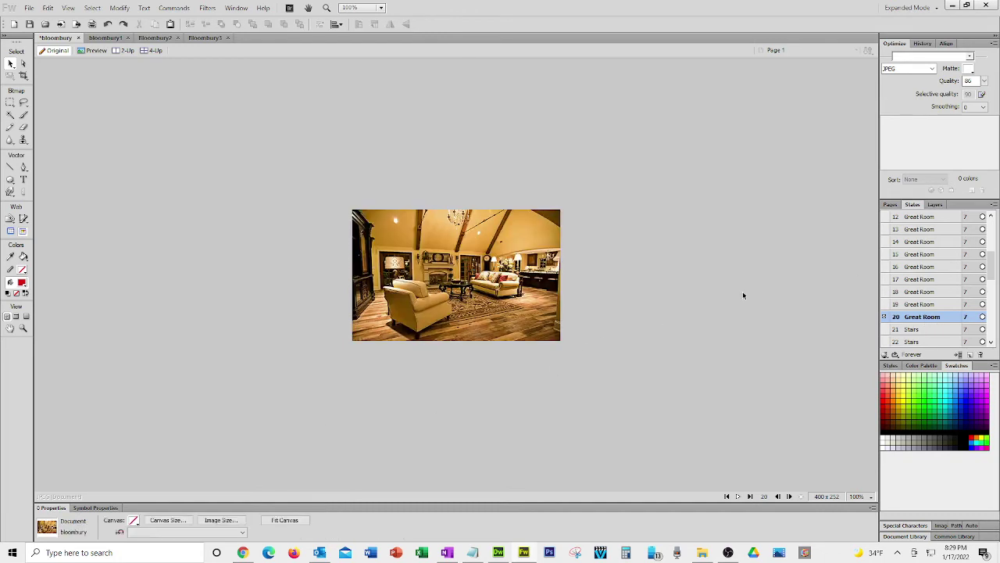
click(171, 24)
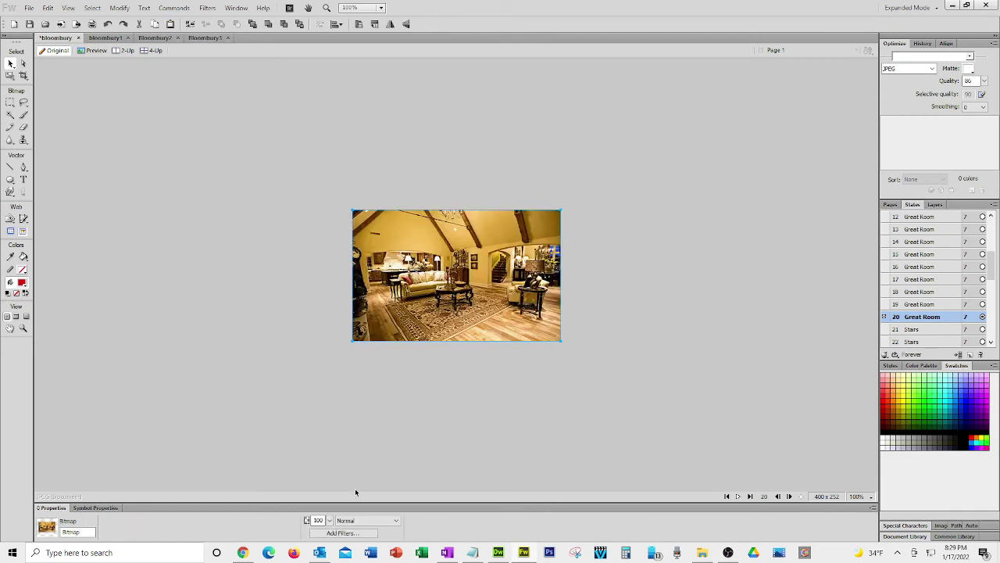
click(329, 519)
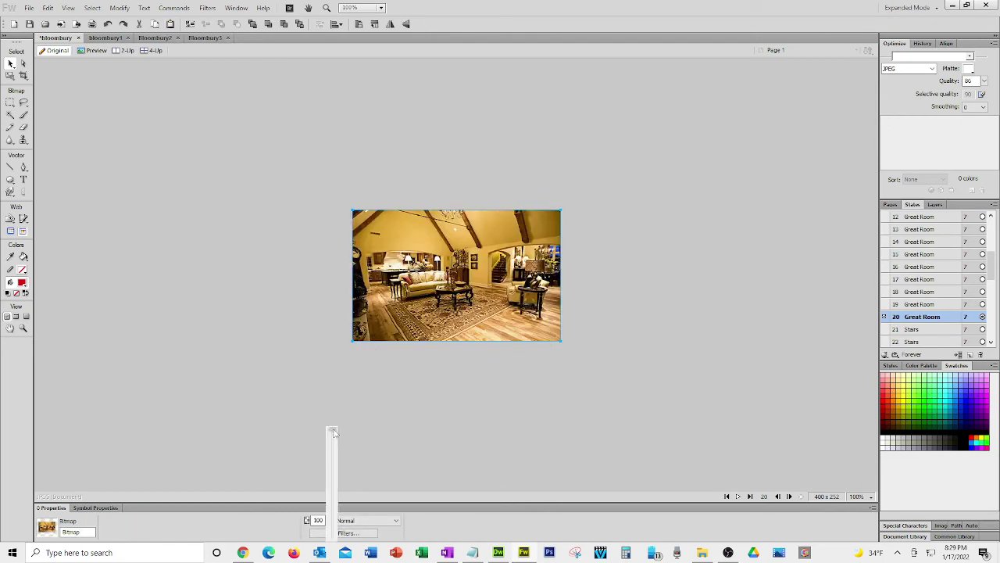
mouse_move(332, 432)
mouse_down()
mouse_move(332, 456)
mouse_move(341, 443)
mouse_up()
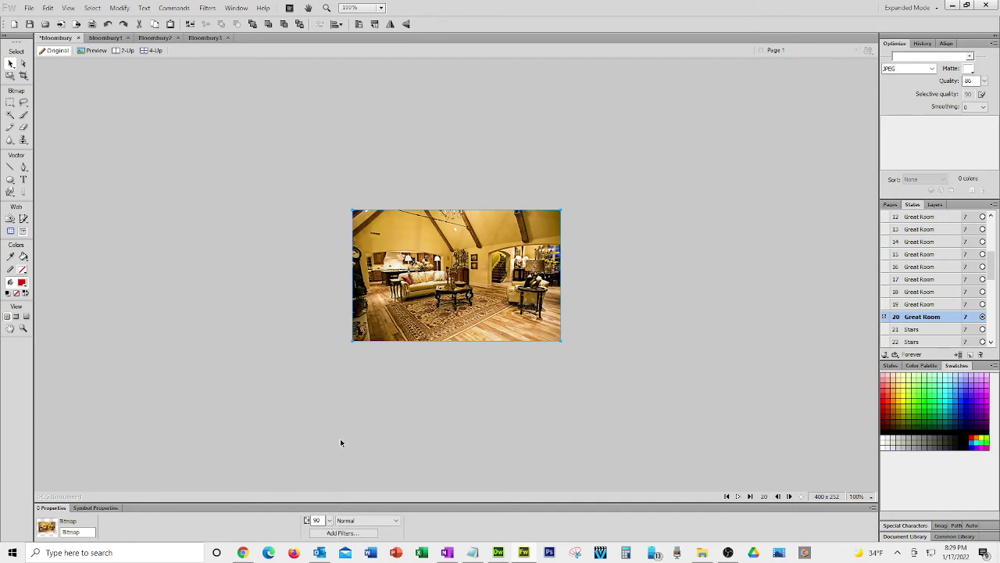
Step through states 14 to 21 to check the fade from the great room to the stairs.
click(916, 242)
click(915, 254)
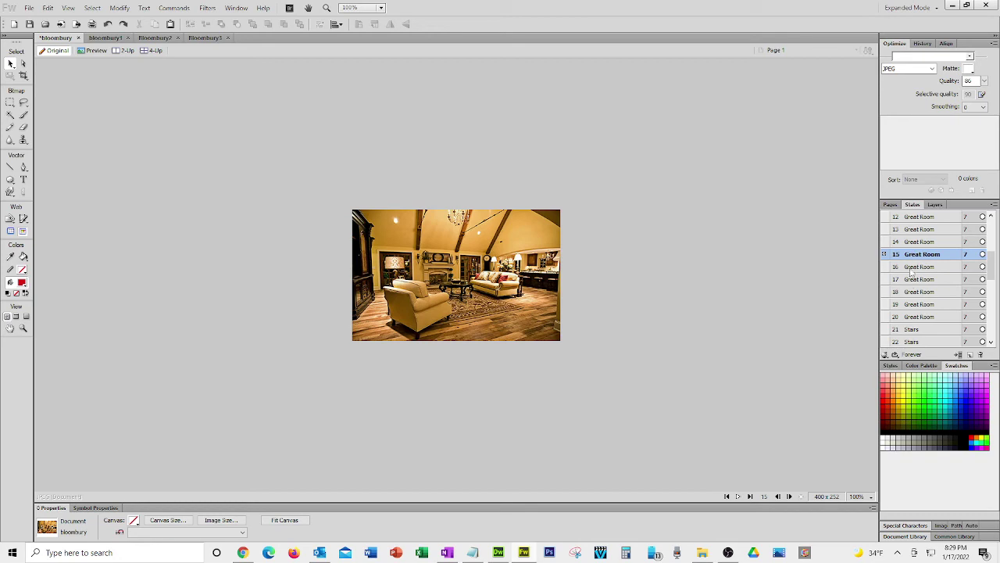
click(912, 266)
click(911, 279)
click(912, 292)
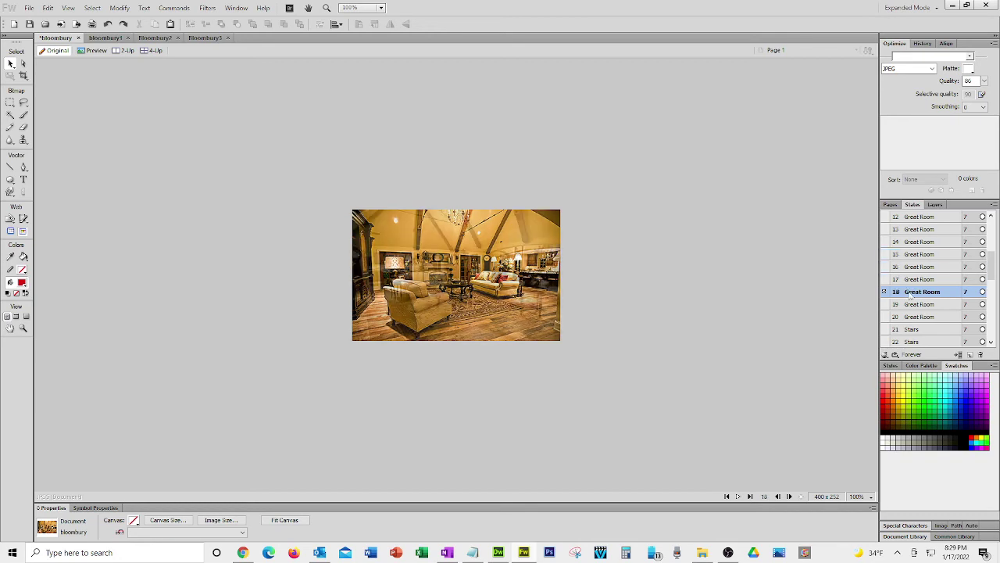
click(913, 304)
click(913, 316)
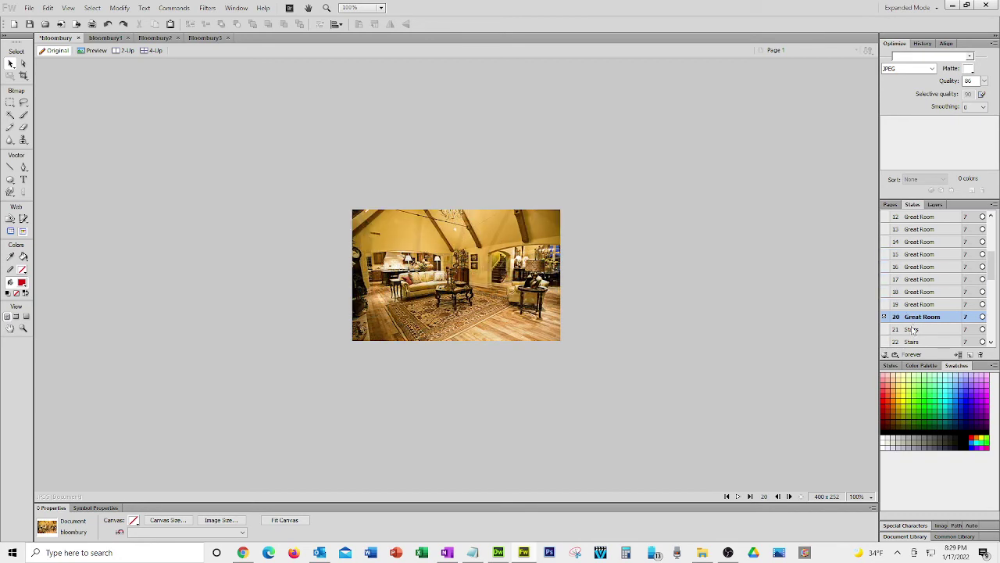
click(912, 329)
Copy the photo from Kitchen state 30 and paste it over Stairs state 26 at 10 opacity.
scroll(916, 330, down, 2)
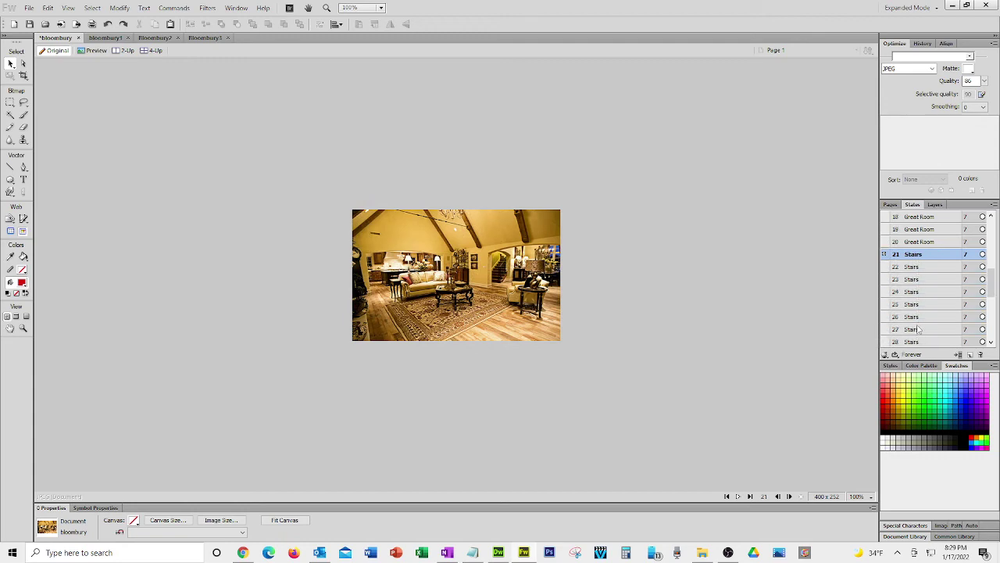
scroll(918, 329, down, 2)
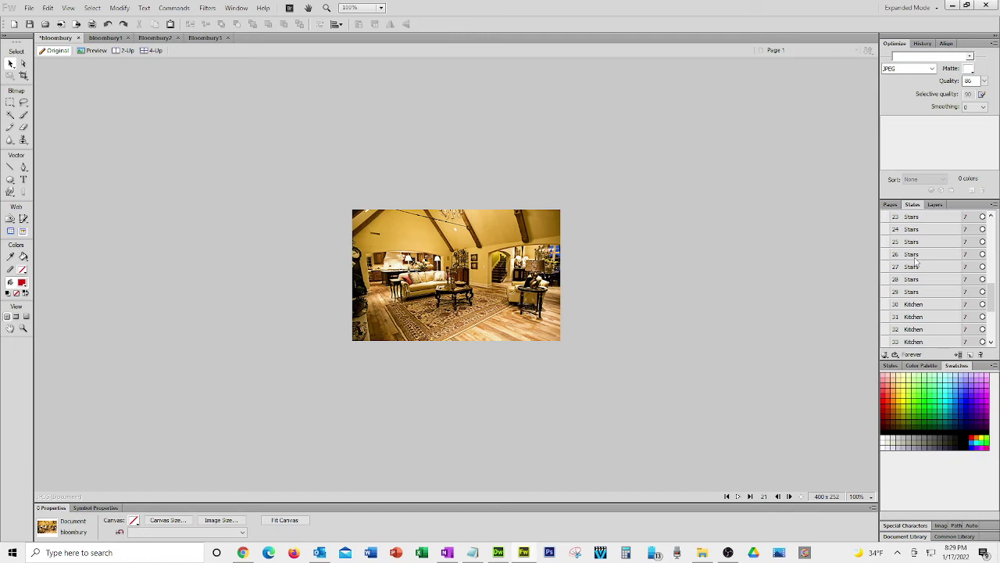
click(922, 307)
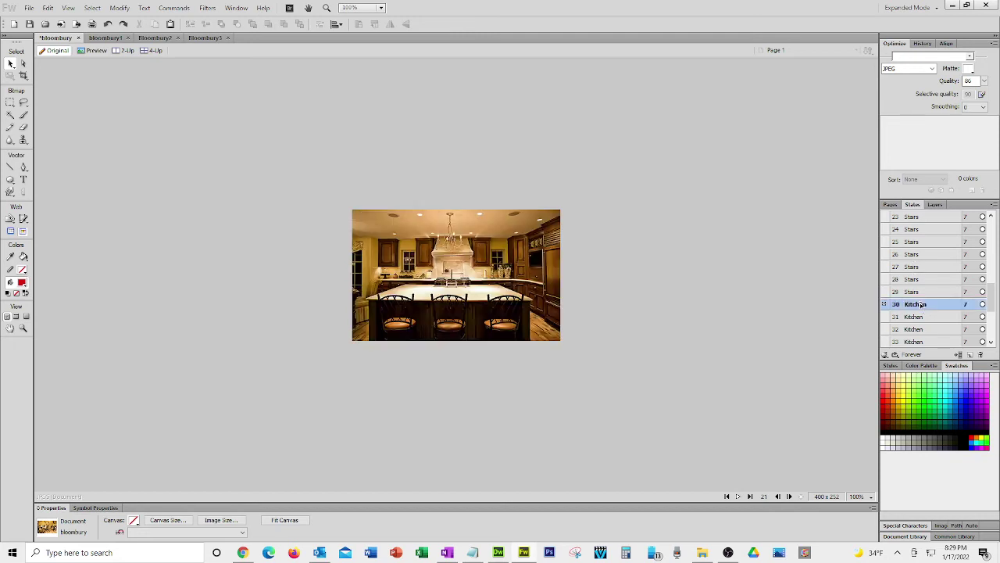
click(506, 275)
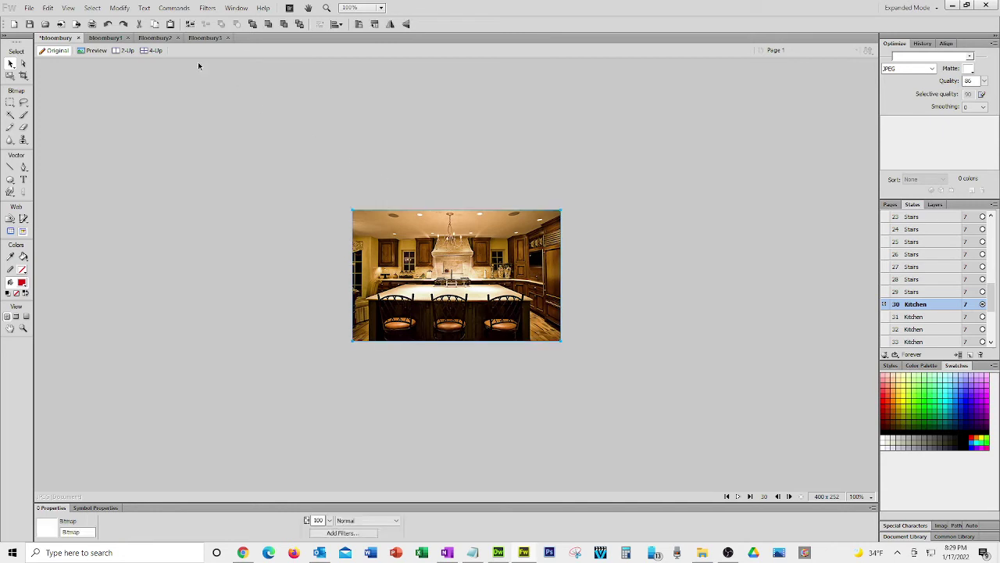
click(912, 254)
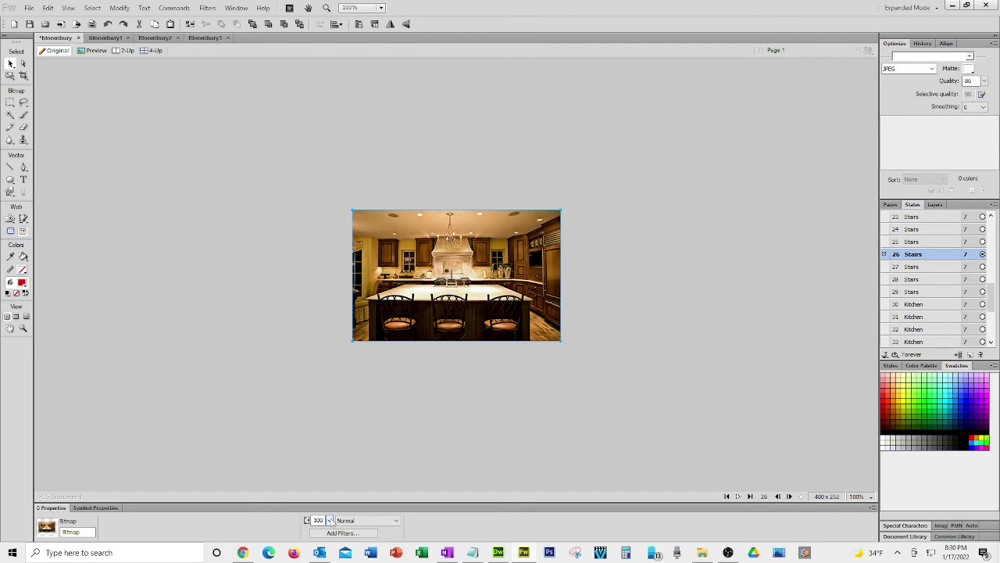
mouse_move(331, 520)
mouse_down()
mouse_move(332, 453)
mouse_move(338, 532)
mouse_move(347, 529)
mouse_up()
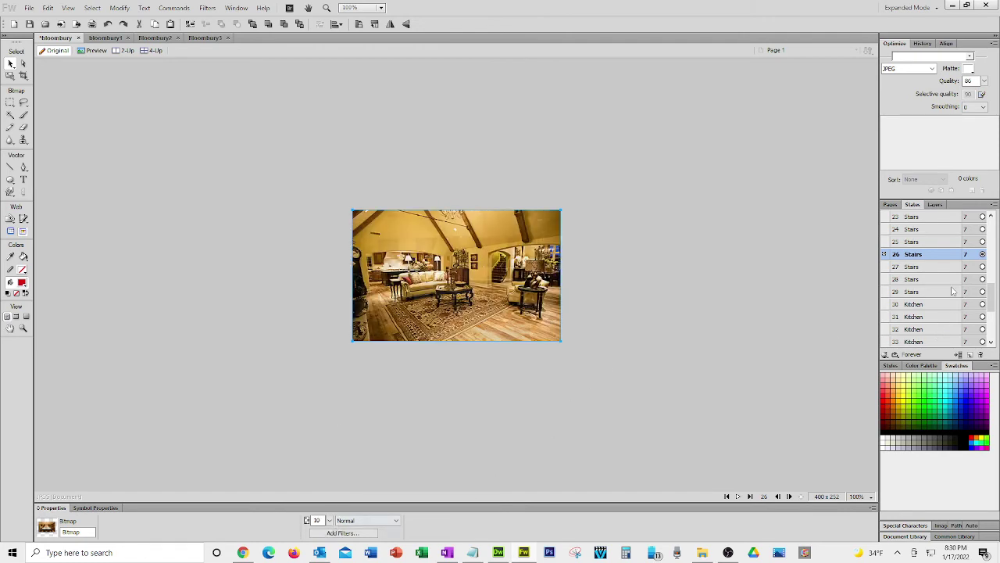
Paste the kitchen photo over Stairs state 27 and set the overlay's opacity to 30.
click(920, 268)
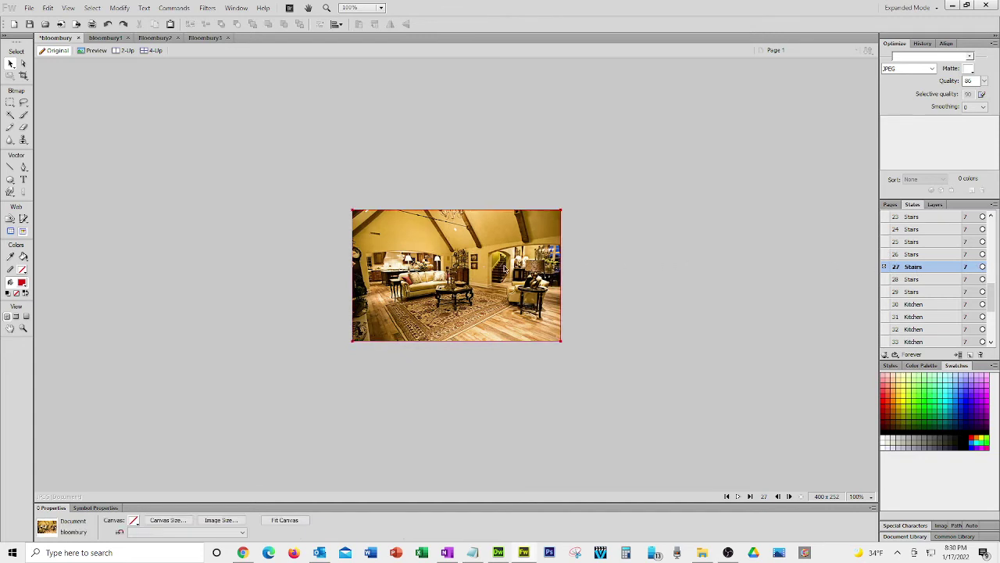
click(170, 24)
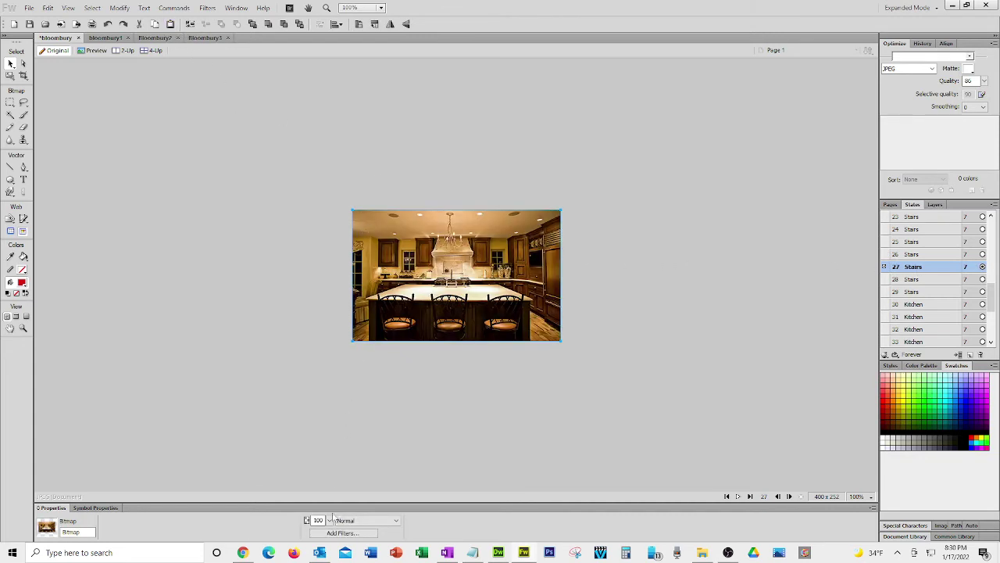
mouse_move(330, 519)
mouse_down()
mouse_move(332, 433)
mouse_move(332, 509)
mouse_up()
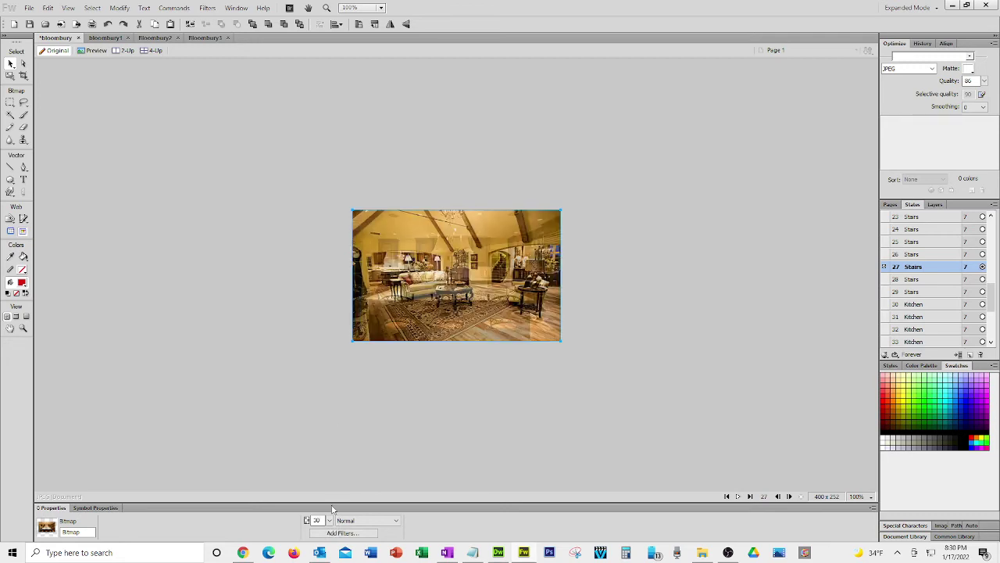
Paste the kitchen photo over Stairs state 28 and set the overlay's opacity to 60.
click(910, 283)
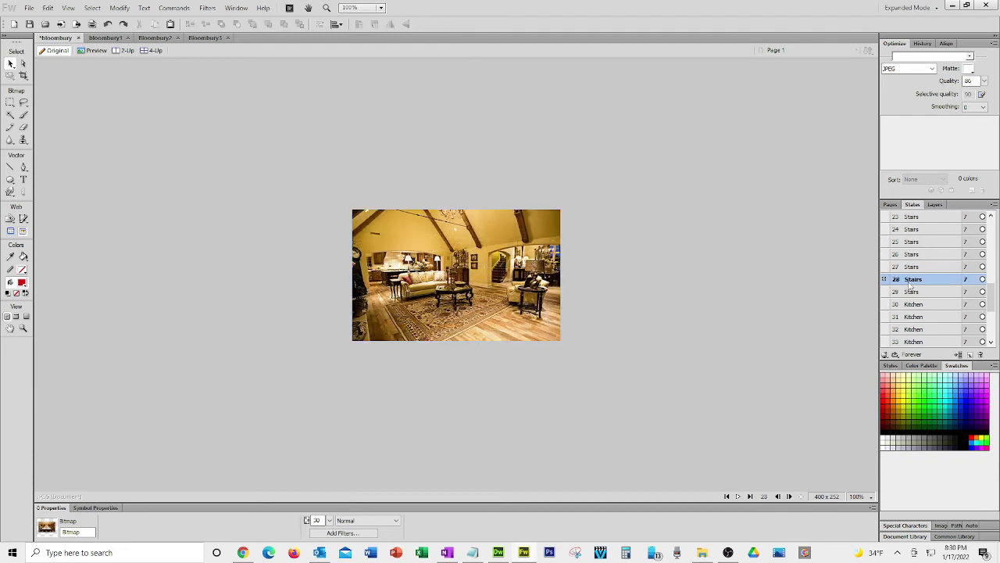
key(ctrl+a)
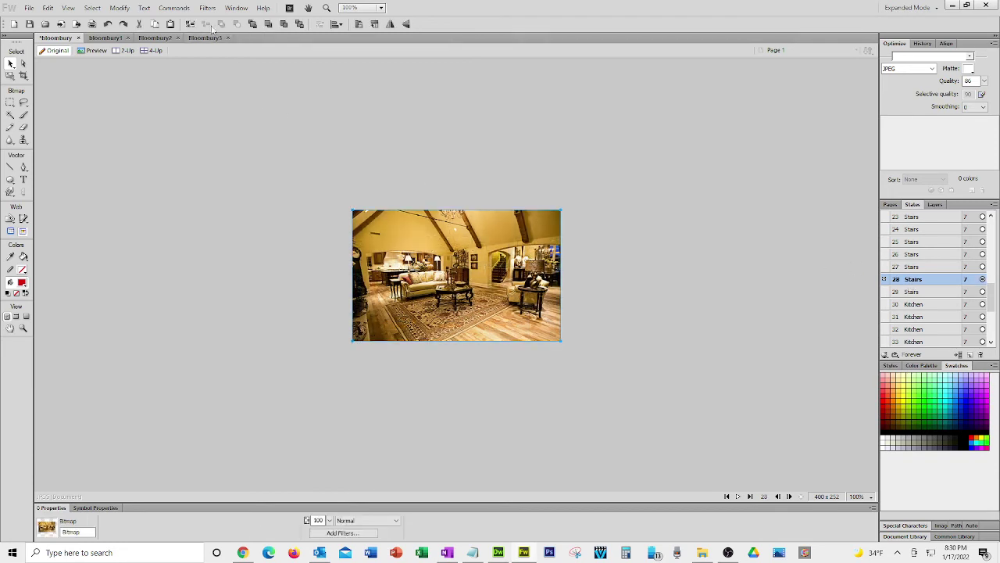
click(170, 24)
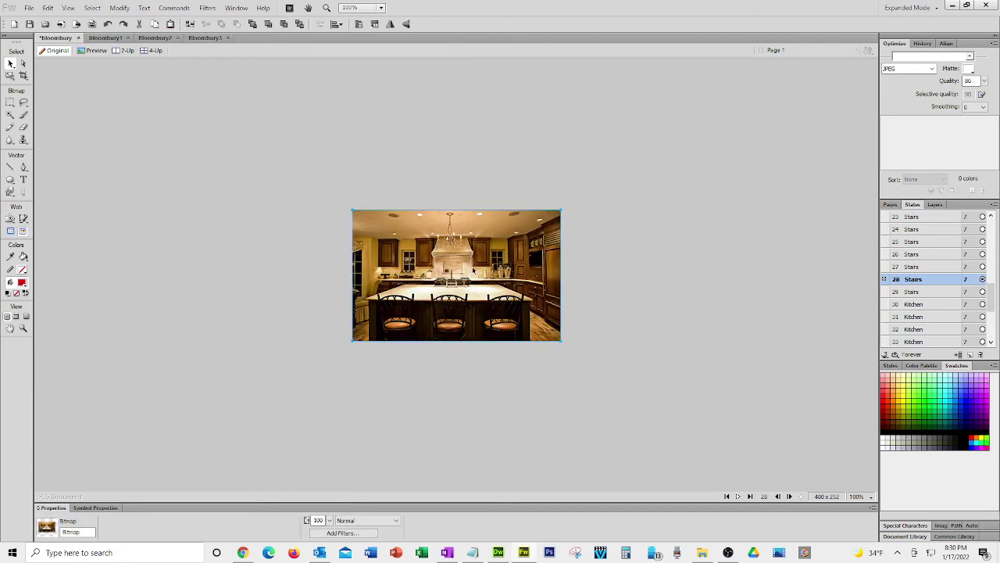
drag(331, 519, 332, 475)
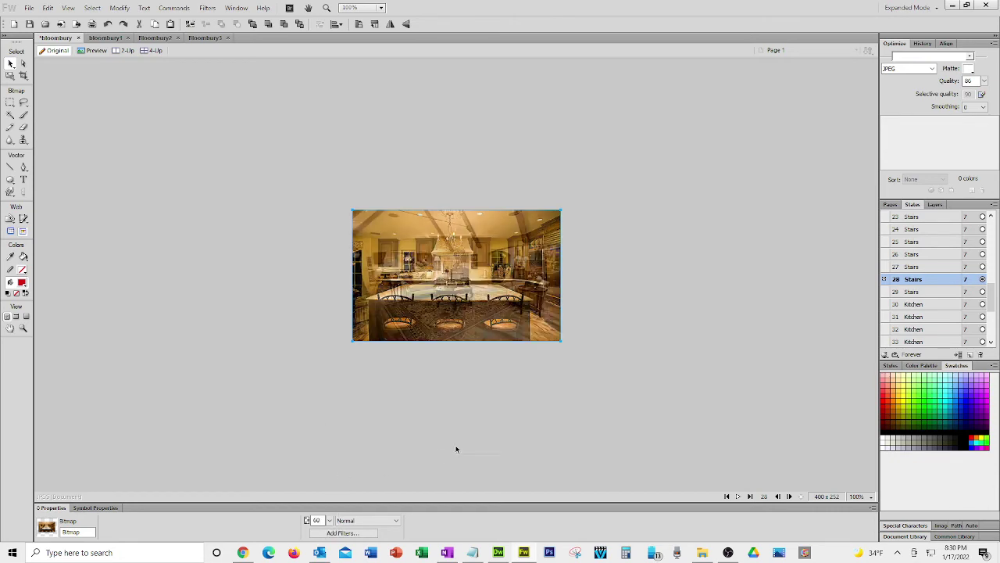
Paste the kitchen photo over Stairs state 29 and set the overlay's opacity to 90.
click(900, 292)
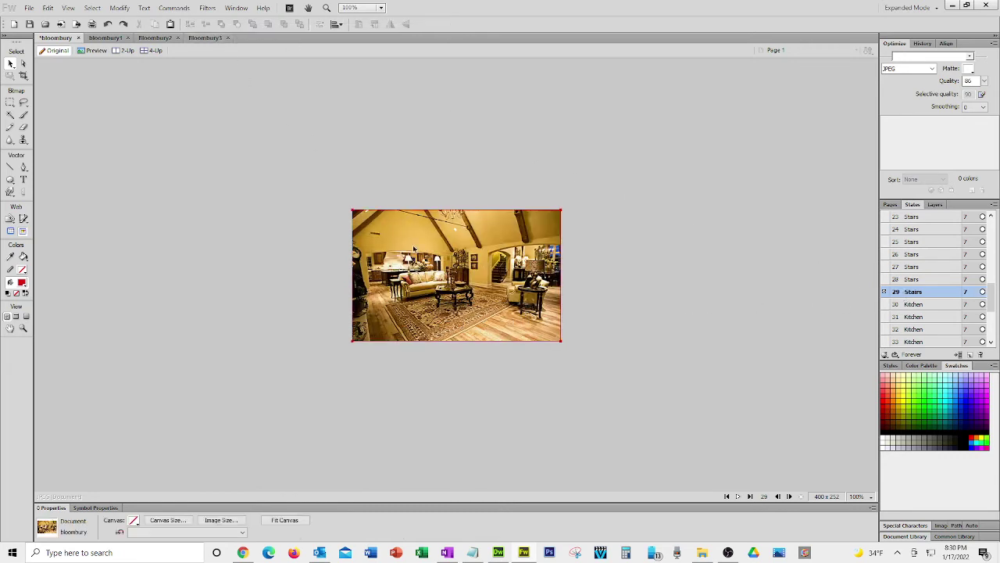
key(ctrl+a)
key(ctrl+v)
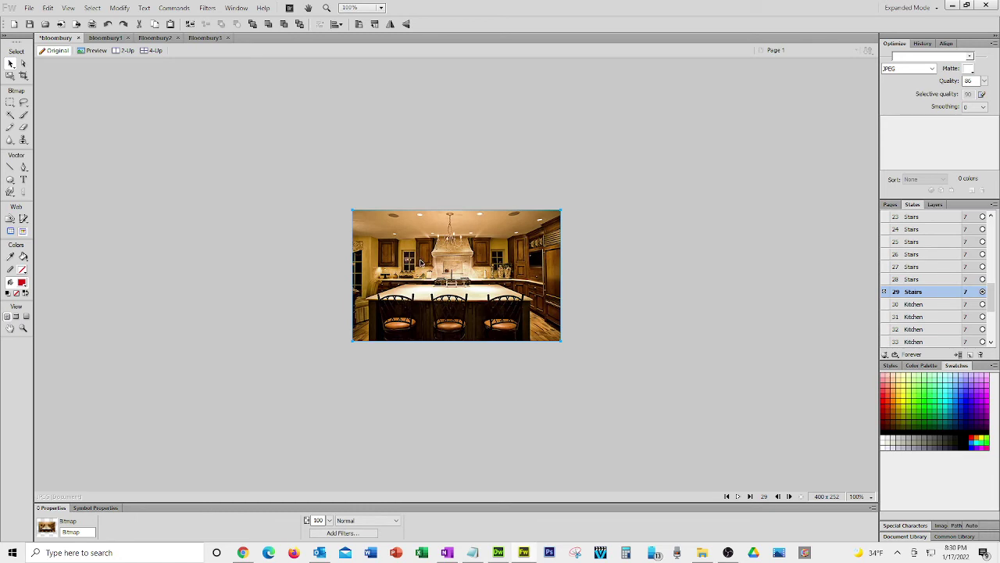
drag(329, 519, 332, 440)
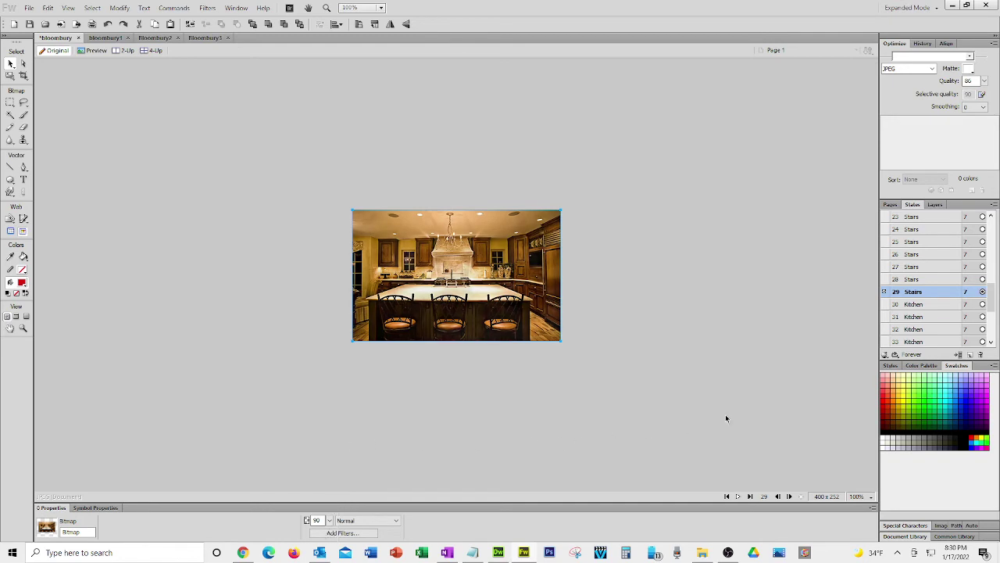
Step through states 24 to 35 to check the fade from the stairs photo to the kitchen photo.
click(919, 230)
click(919, 242)
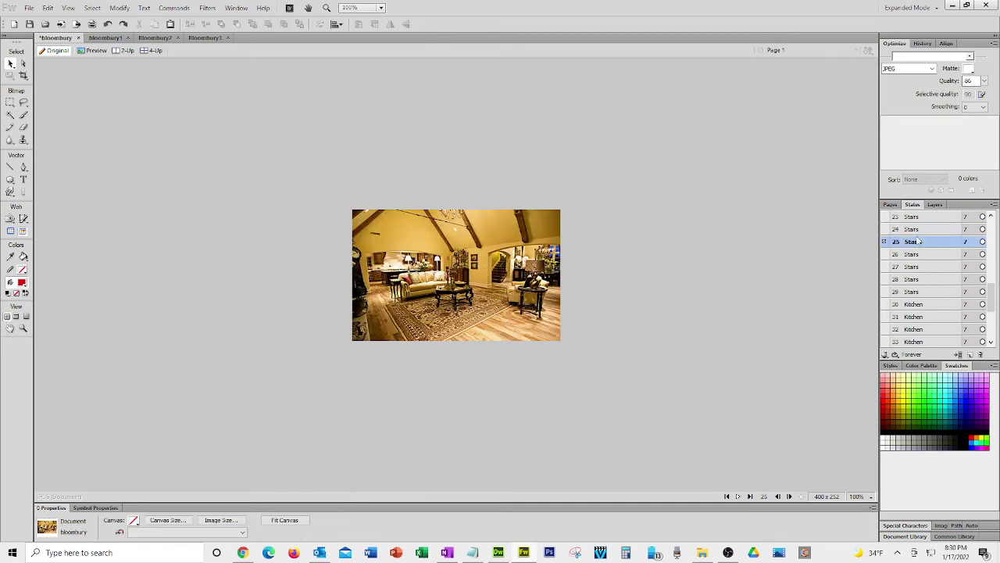
click(916, 255)
click(915, 267)
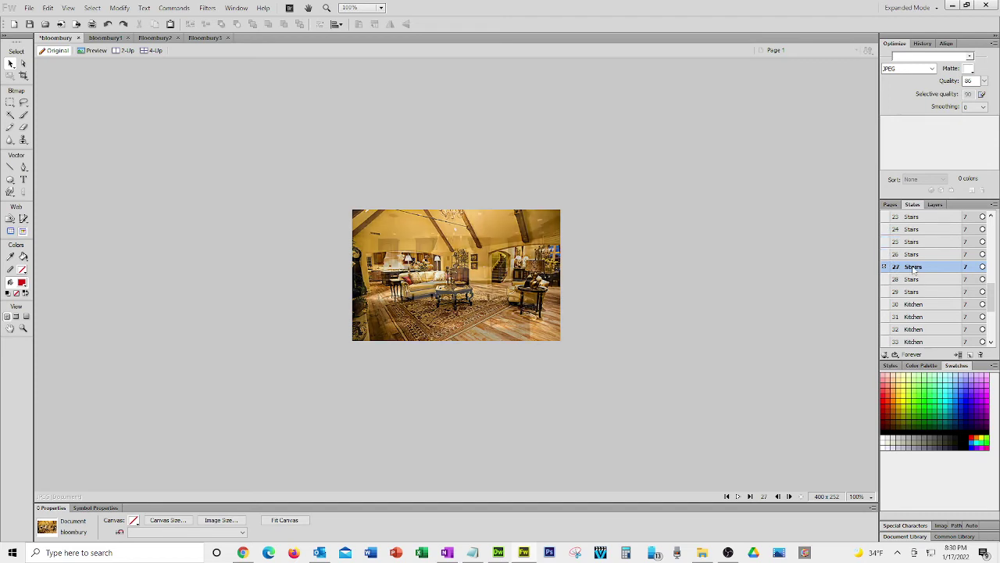
click(913, 280)
click(914, 293)
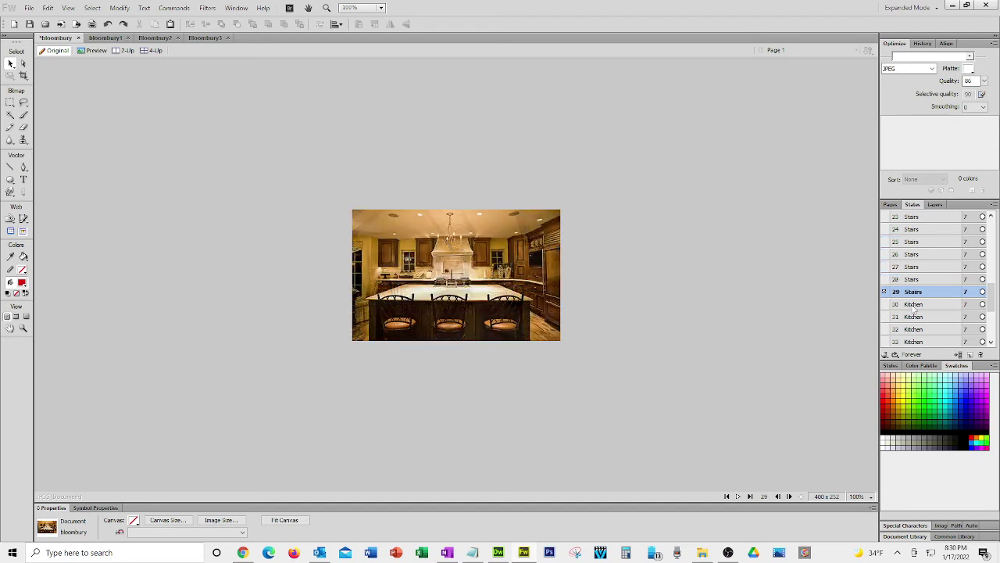
click(913, 304)
click(915, 317)
scroll(918, 309, down, 3)
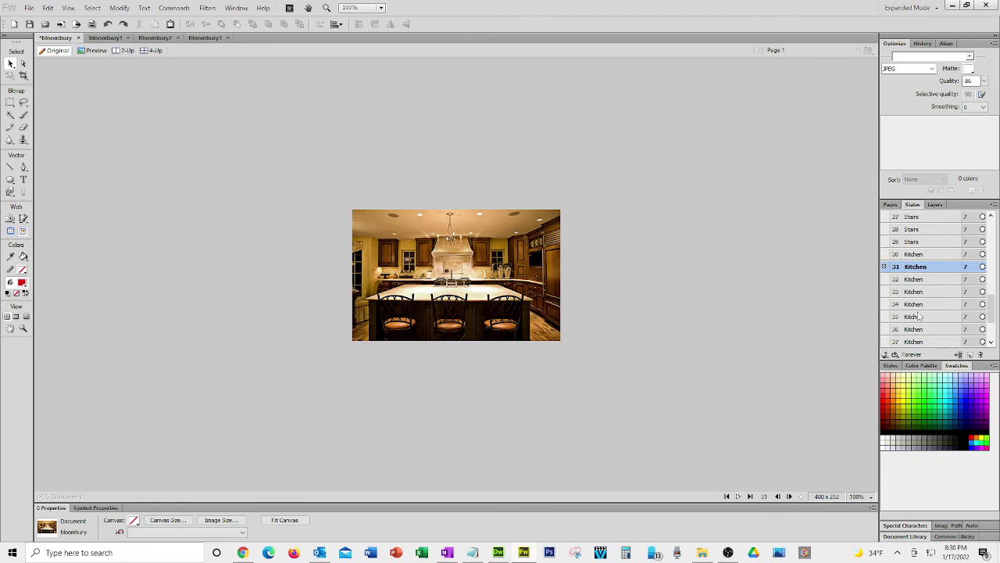
click(916, 304)
scroll(919, 313, down, 3)
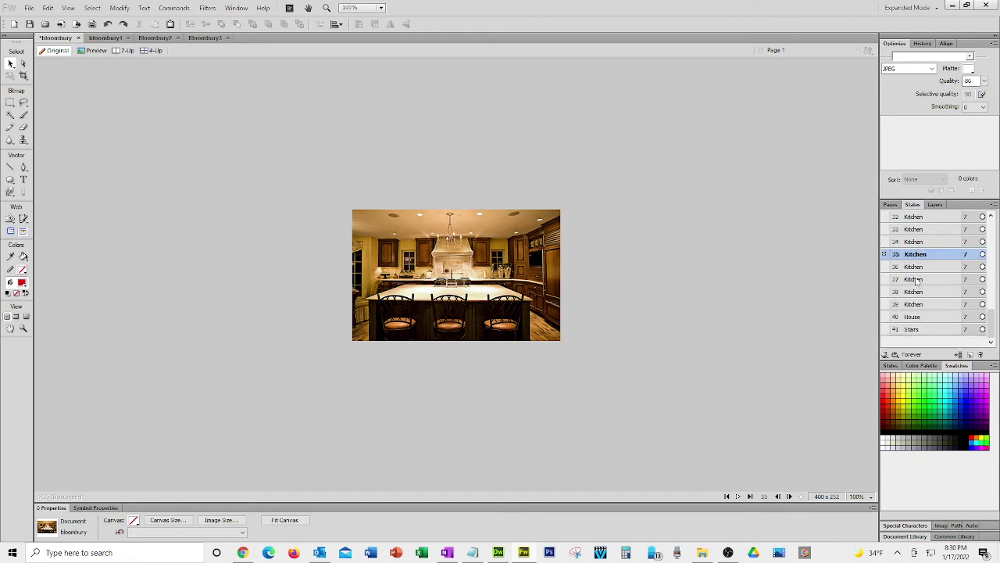
Compare Kitchen states 33 to 36 to check how the kitchen photo changes to the house overlay.
click(916, 268)
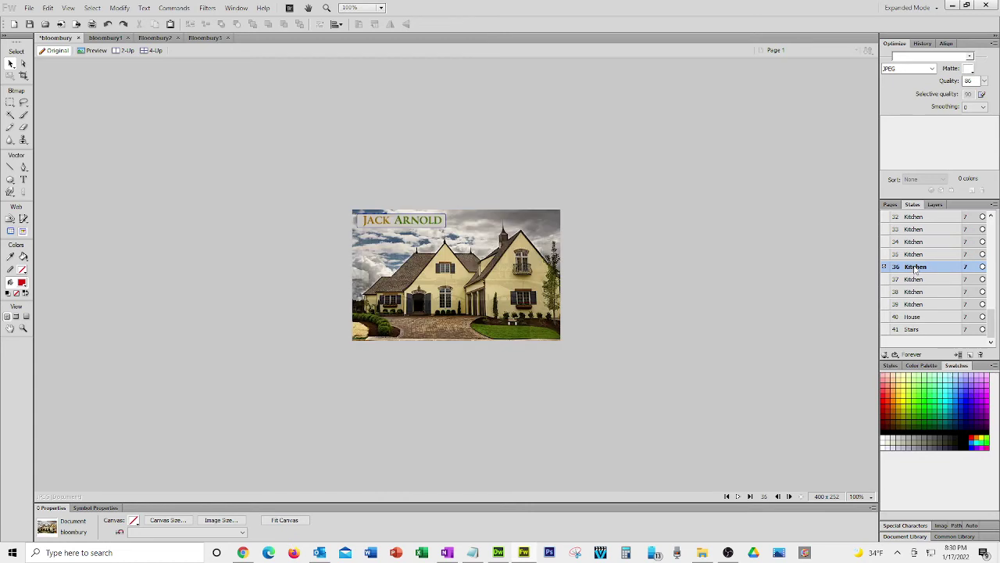
click(916, 254)
click(916, 243)
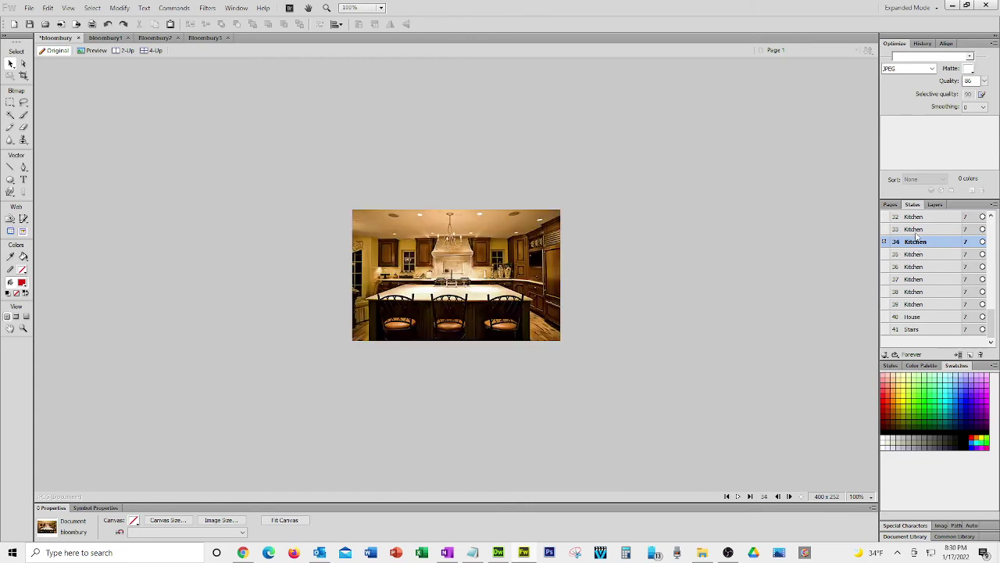
click(916, 232)
click(918, 242)
click(920, 254)
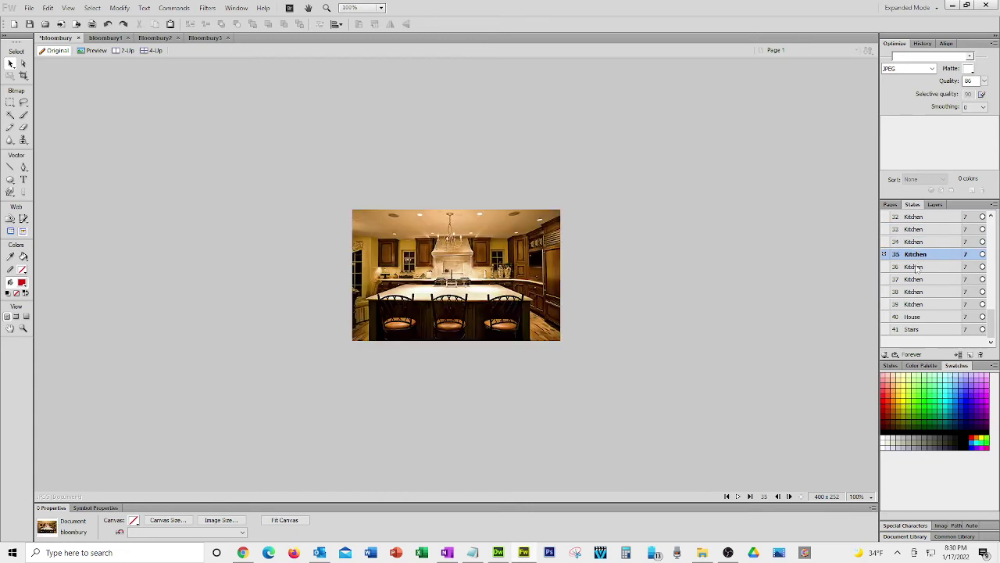
click(918, 266)
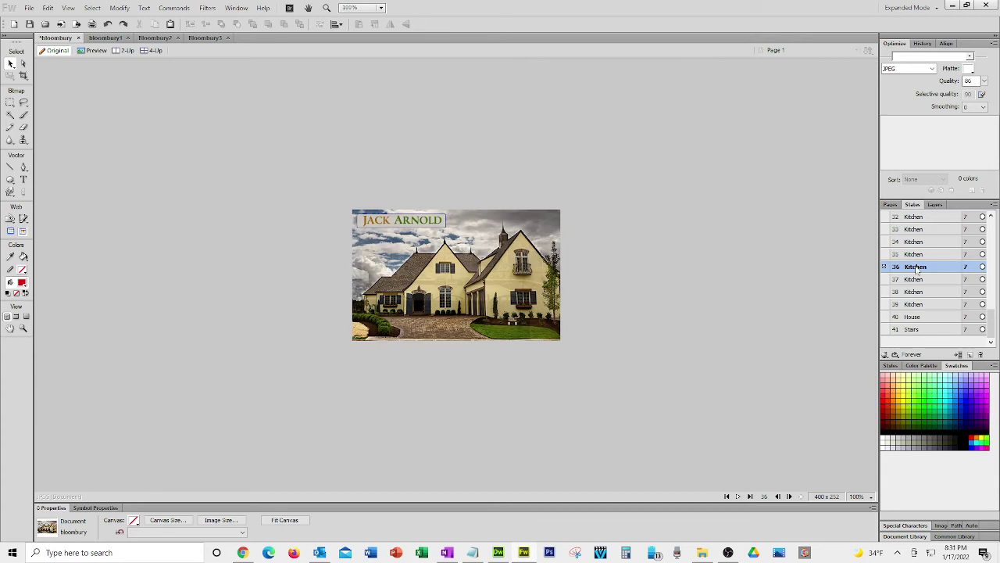
click(918, 257)
click(918, 266)
click(918, 255)
click(917, 266)
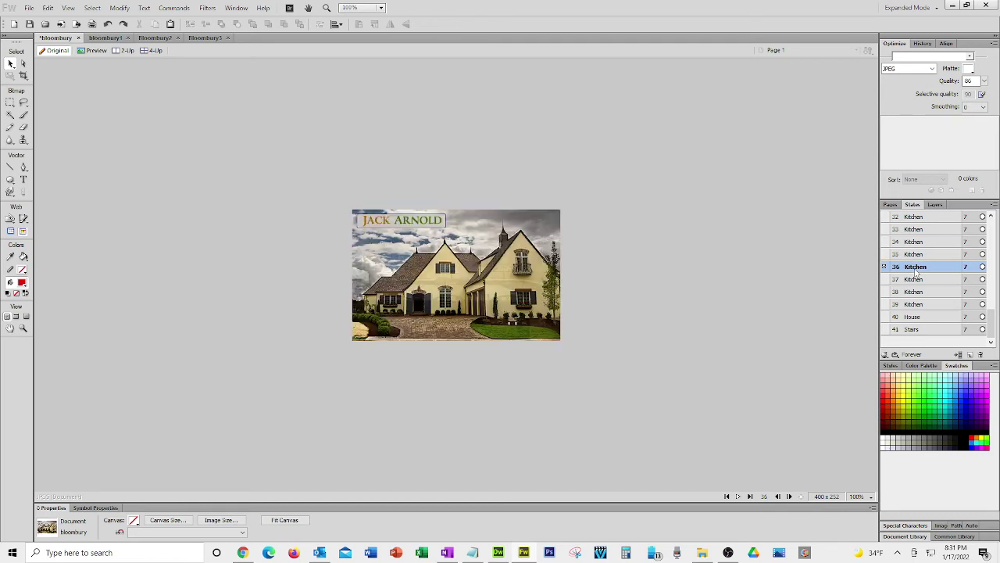
Set the house overlay's opacity to 10 in Kitchen state 36 and to 30 in Kitchen state 37.
click(429, 283)
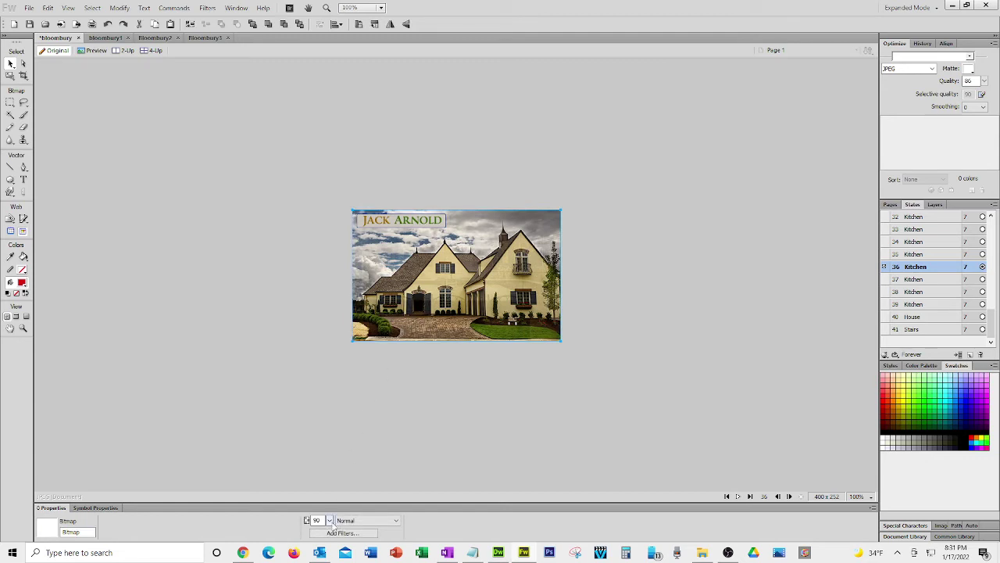
mouse_move(329, 520)
mouse_down()
mouse_move(332, 447)
mouse_move(333, 529)
mouse_up()
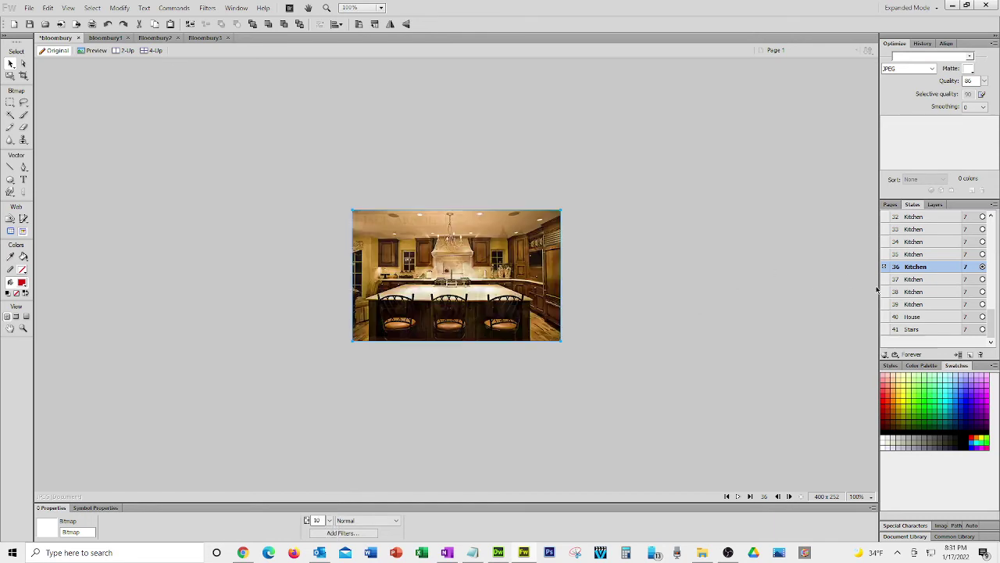
click(913, 279)
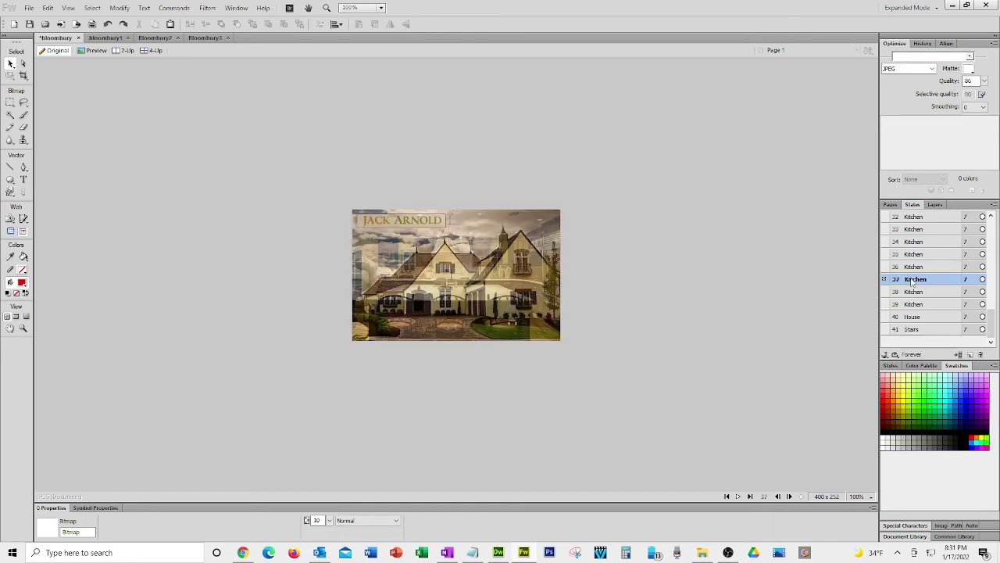
click(491, 289)
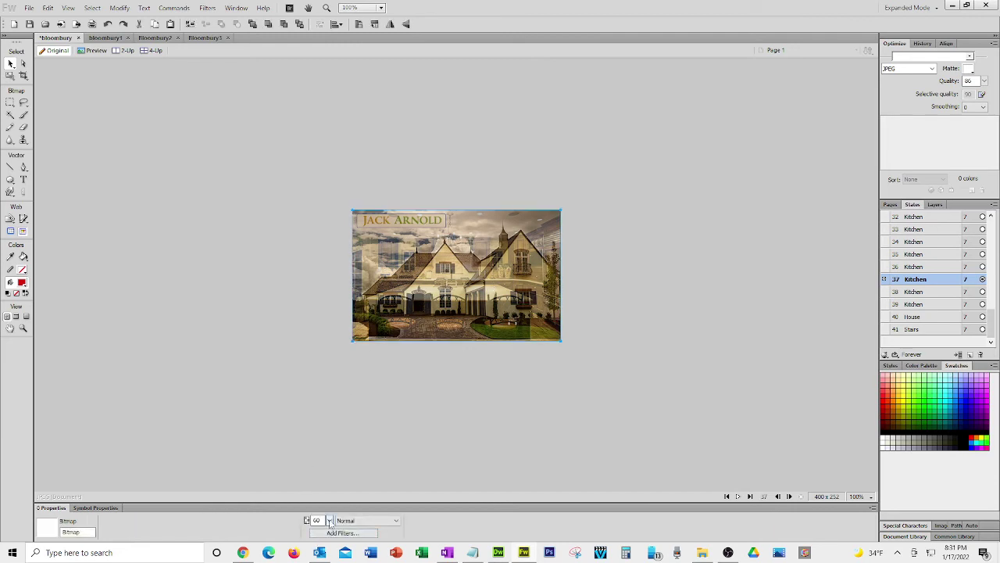
drag(330, 522, 338, 502)
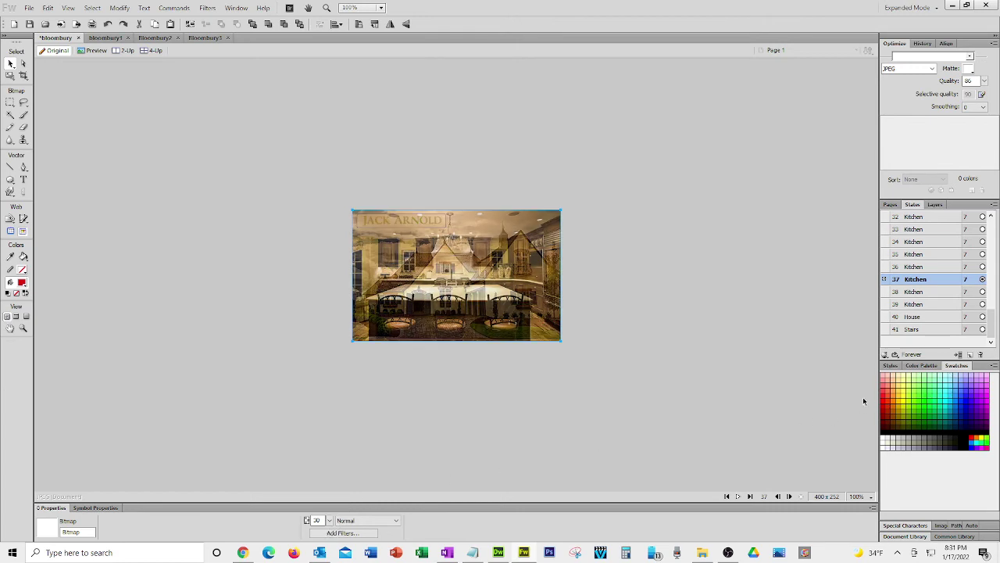
Set the house overlay's opacity to 60 in Kitchen state 38 and to 90 in Kitchen state 39.
click(910, 294)
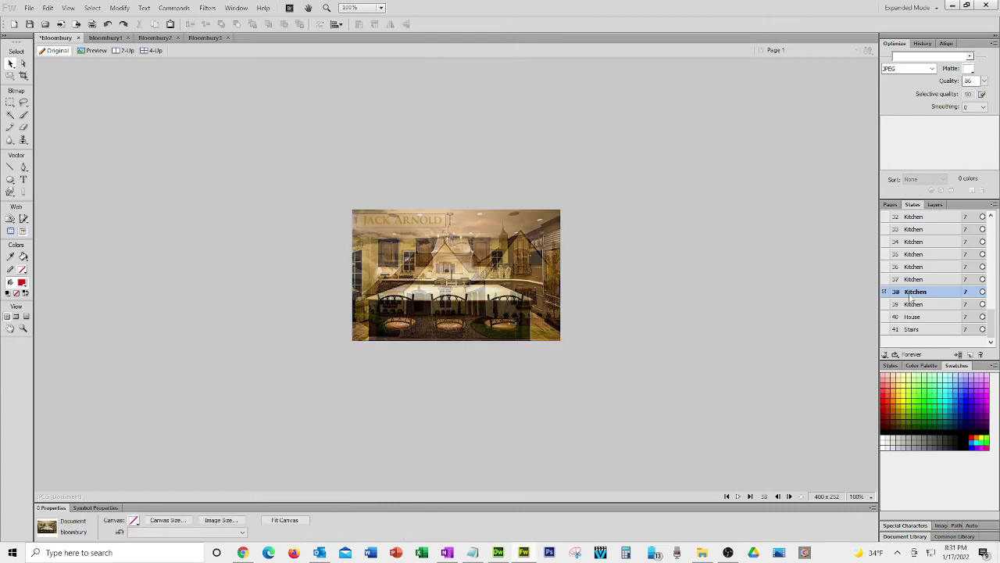
click(525, 294)
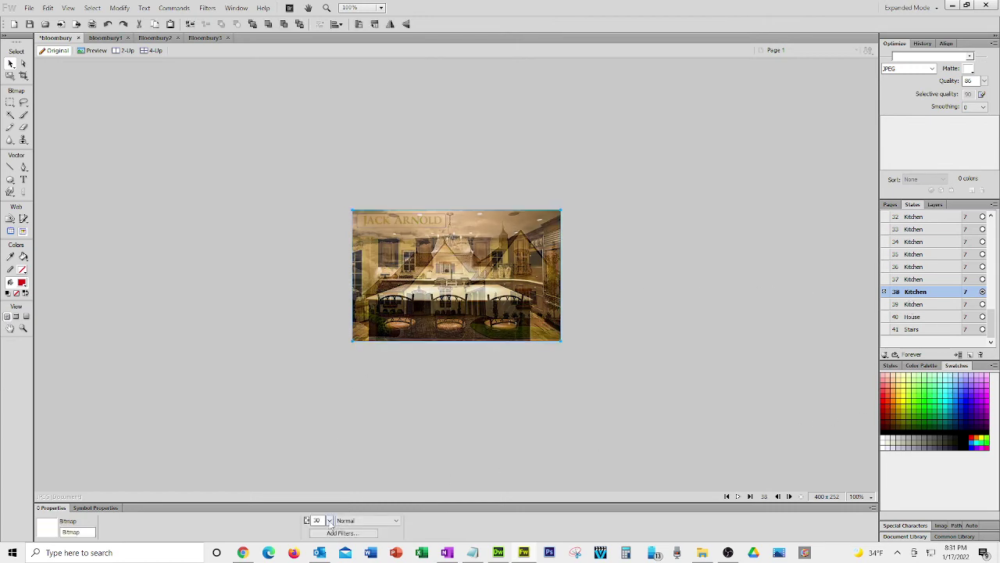
drag(330, 521, 341, 476)
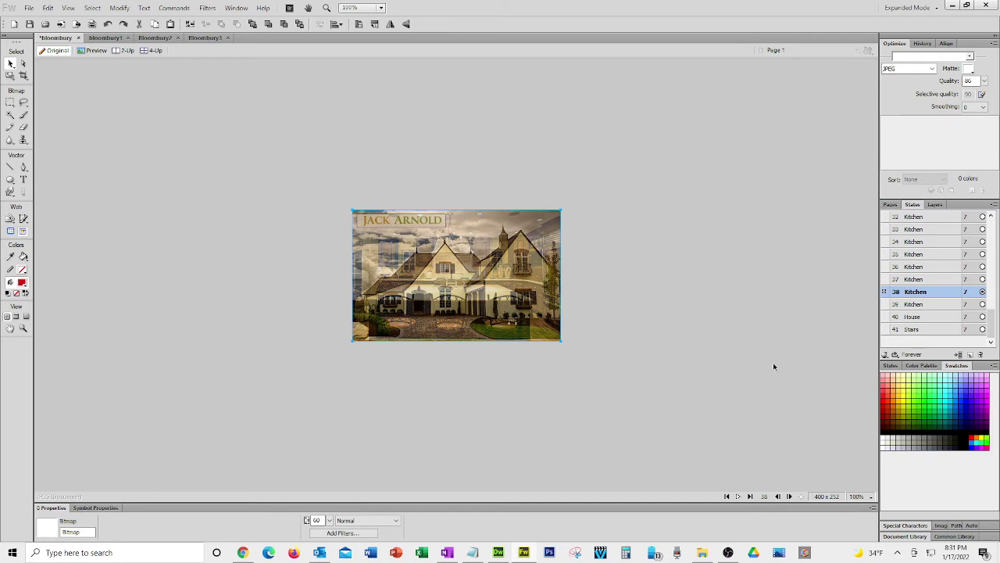
click(910, 305)
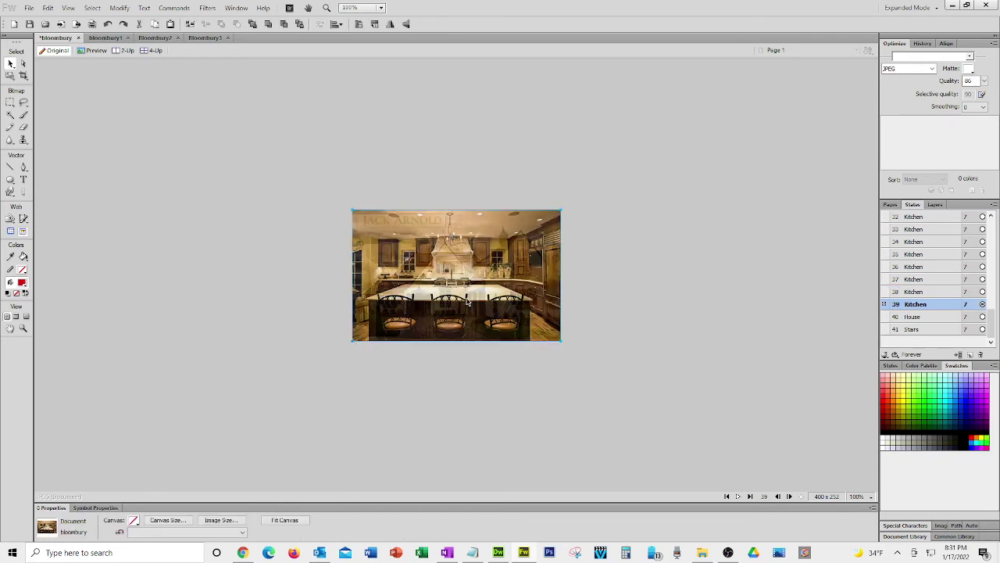
click(468, 303)
click(334, 520)
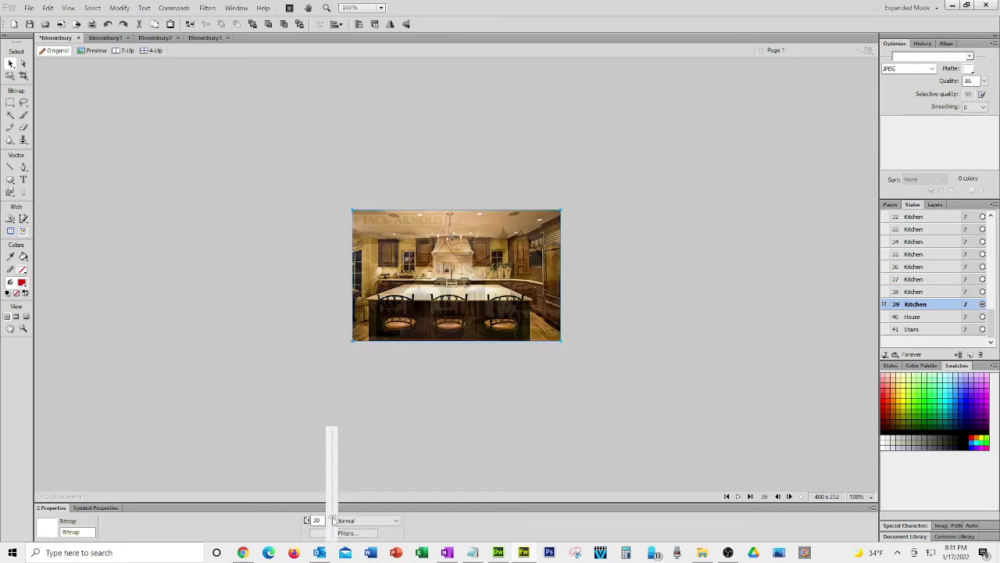
drag(334, 519, 339, 437)
drag(338, 443, 338, 442)
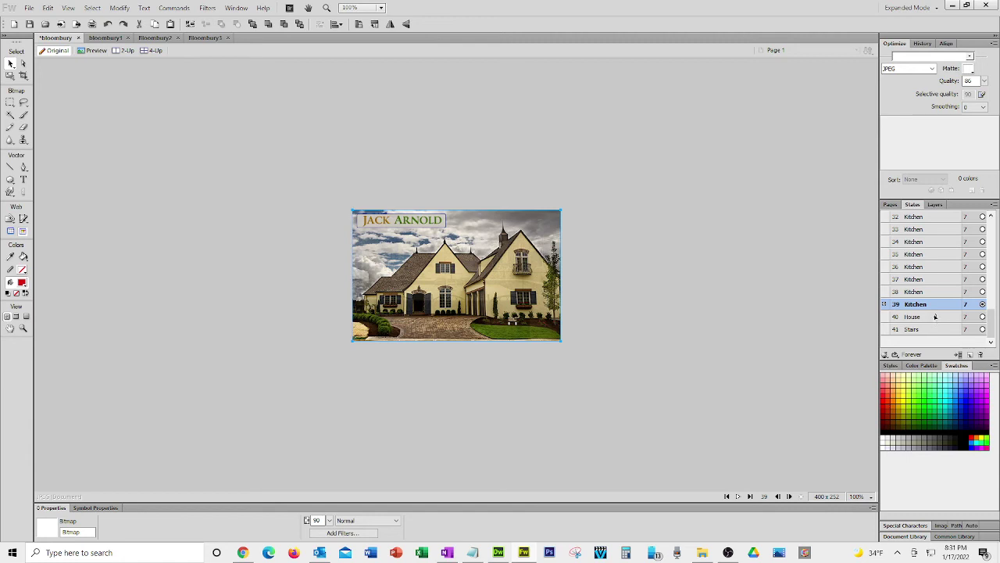
Delete the leftover Stairs state 41 at the end of the states list.
click(935, 315)
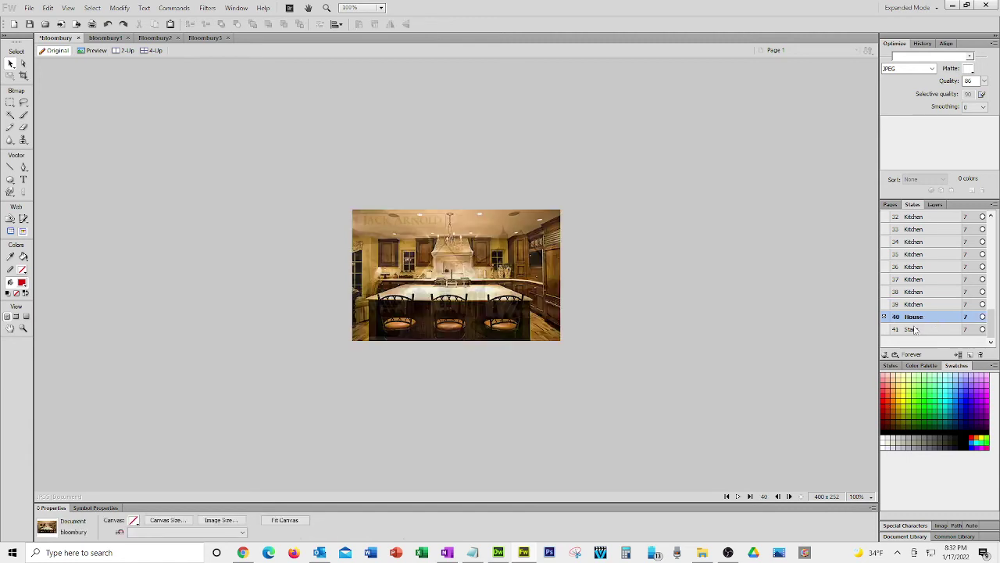
shift+click(914, 329)
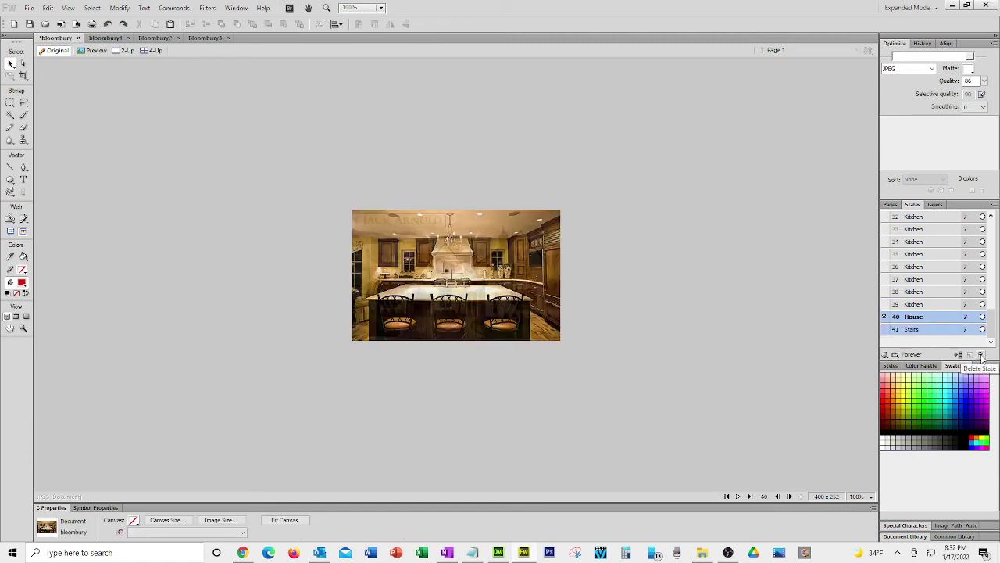
click(920, 316)
click(922, 329)
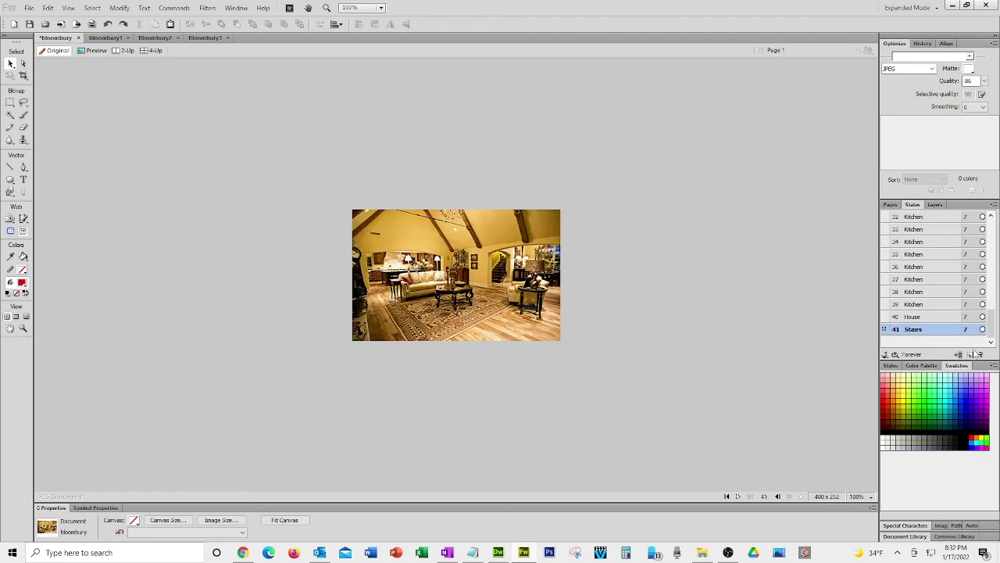
click(982, 356)
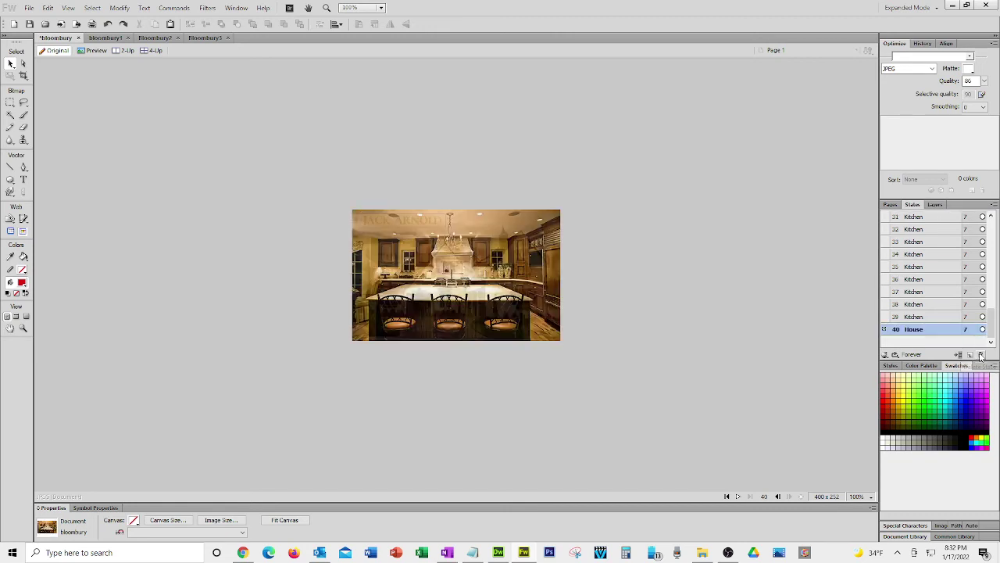
Make House state 40 show only the kitchen photo at 100 opacity.
click(945, 318)
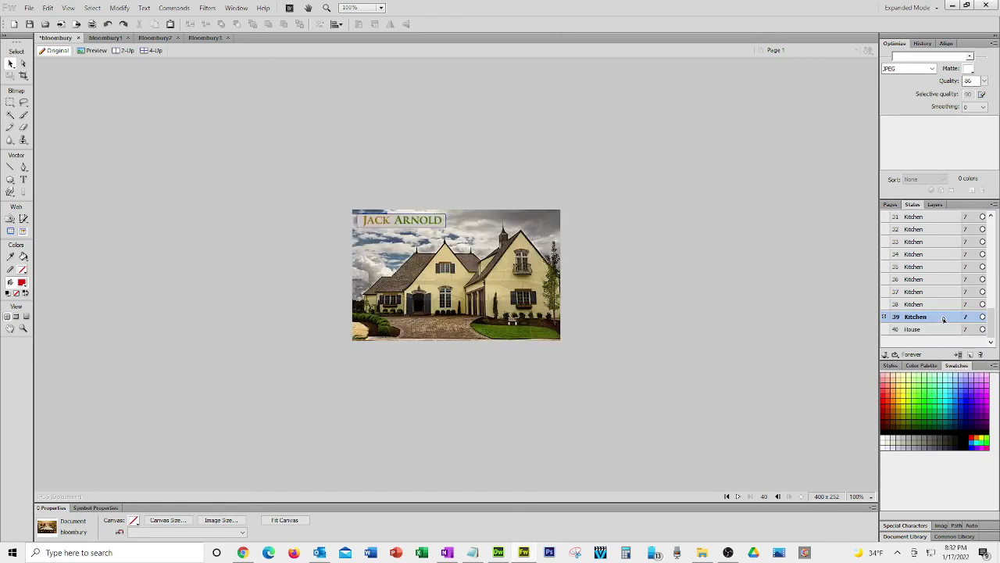
click(945, 330)
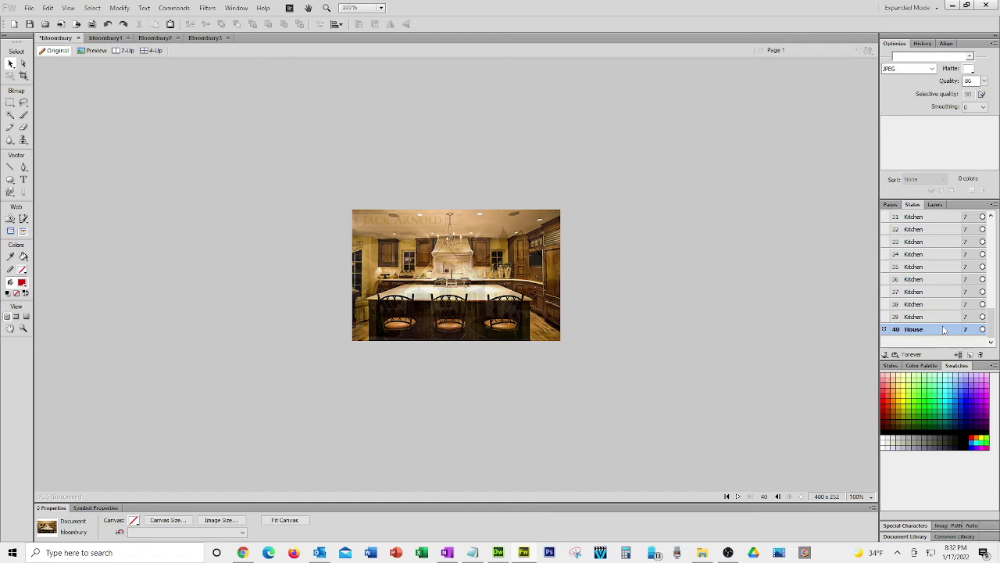
click(500, 281)
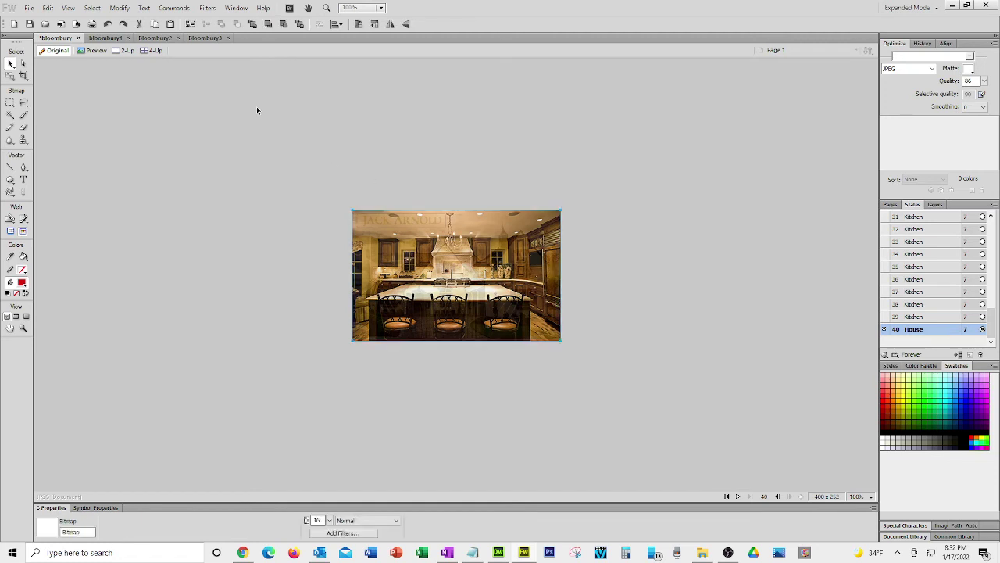
text(0)
key(Return)
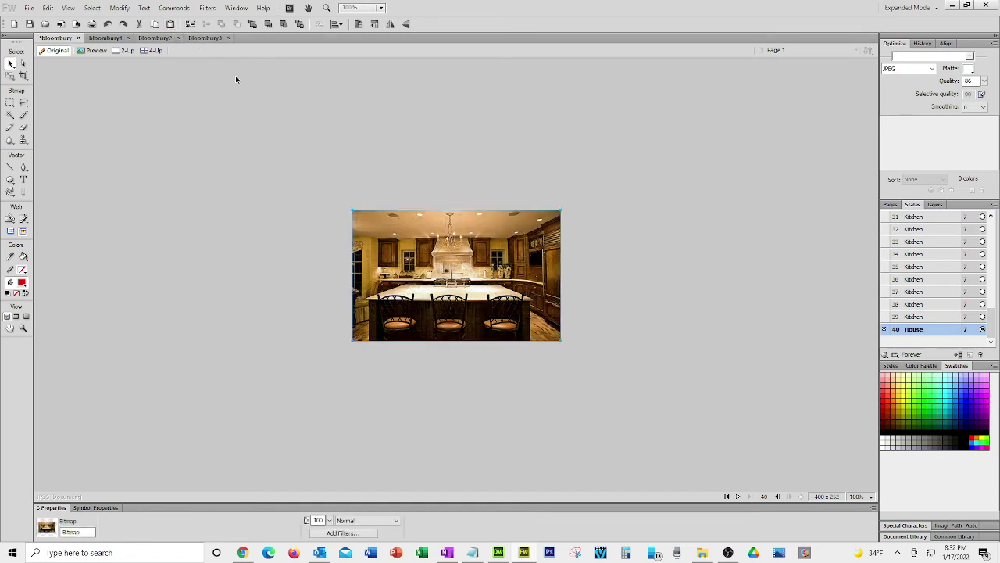
Examine the fade through Kitchen states 36 to 39 and into House state 40.
click(918, 319)
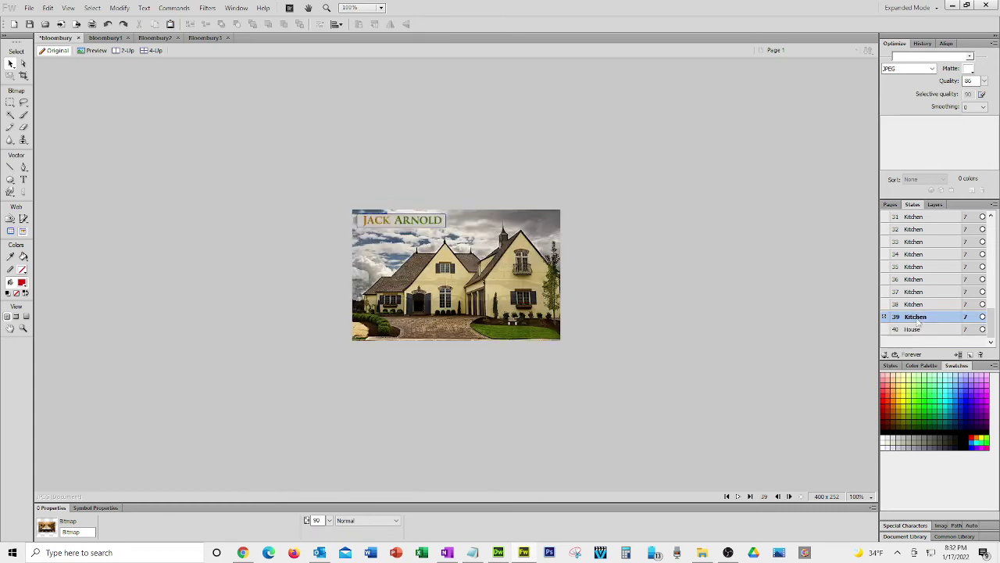
click(919, 329)
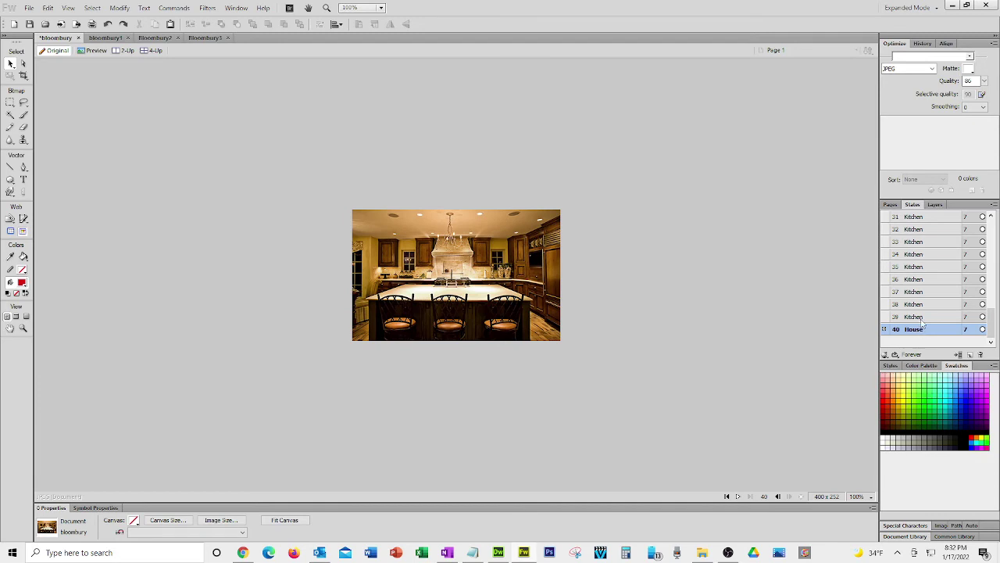
click(923, 317)
click(921, 304)
click(920, 293)
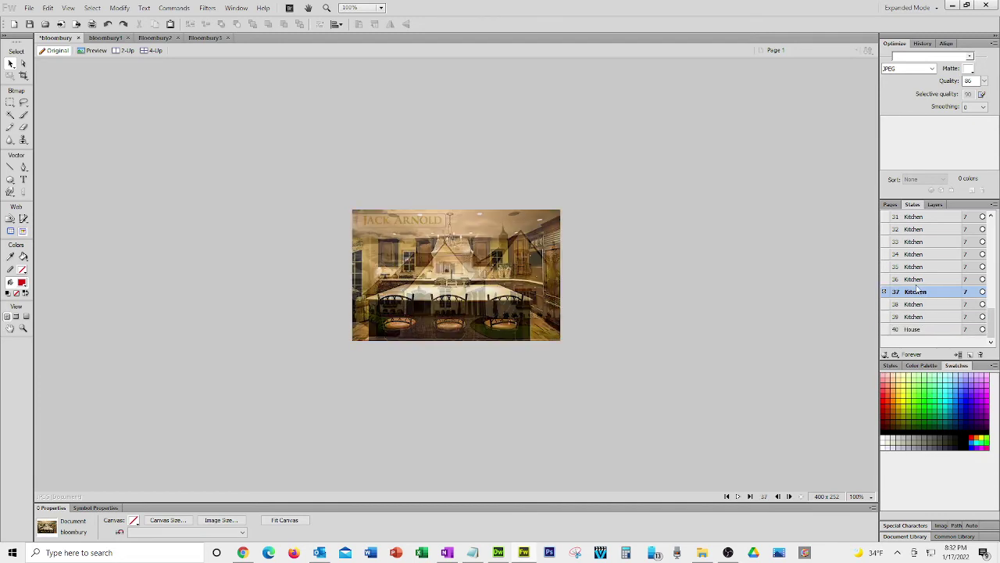
click(918, 280)
click(916, 304)
click(916, 316)
click(930, 329)
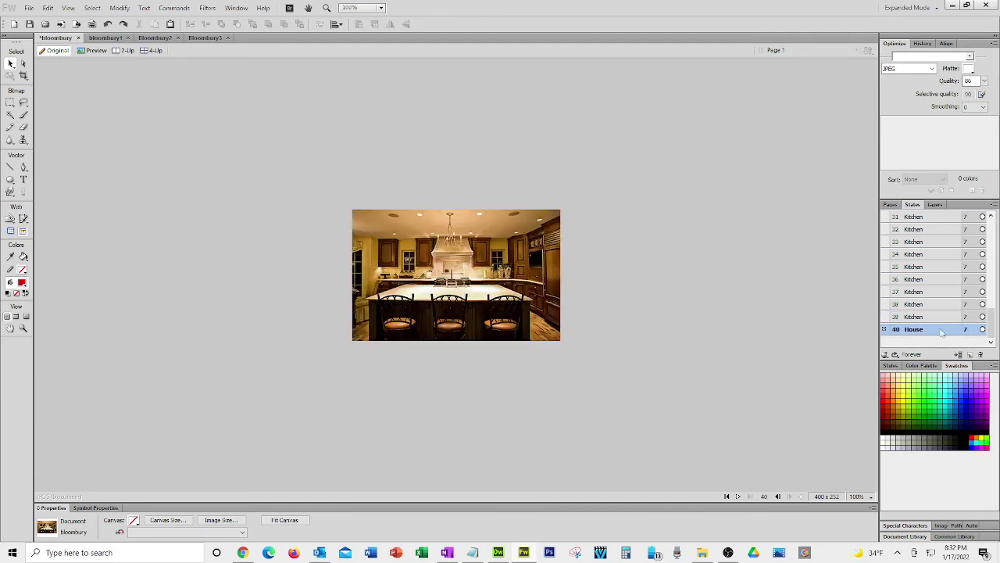
Copy the house photo from House state 01 into House state 40 at full opacity.
drag(988, 320, 990, 222)
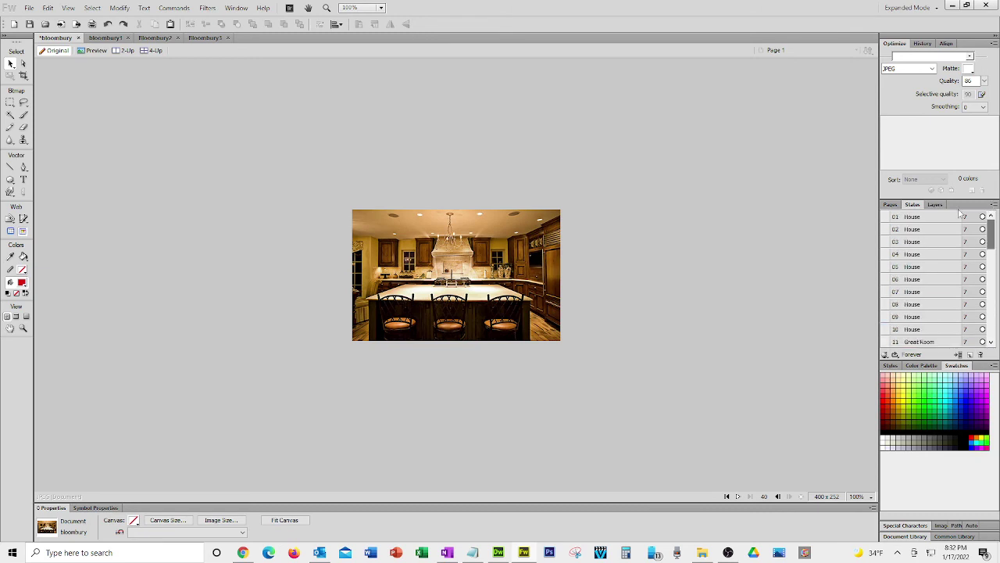
click(919, 218)
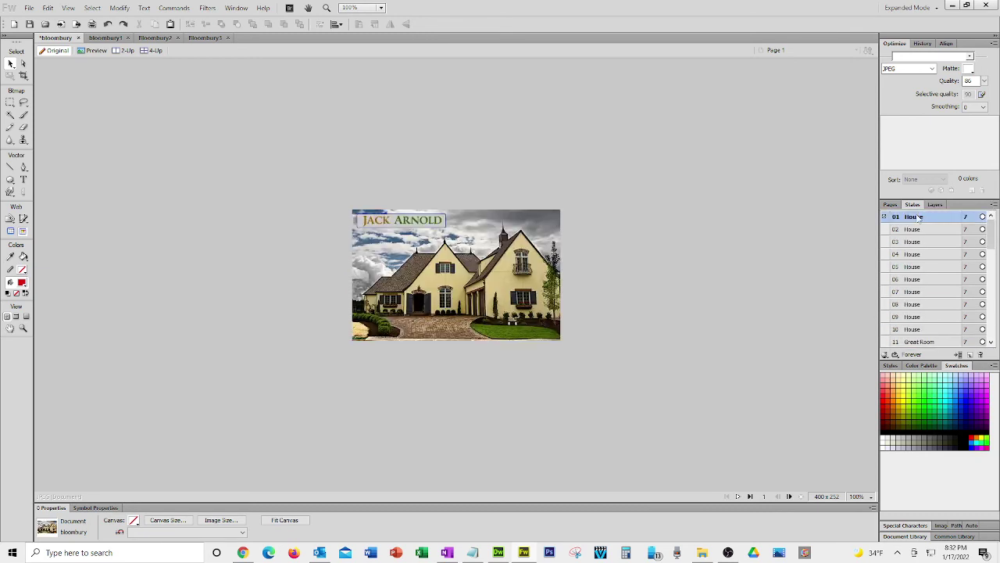
click(502, 264)
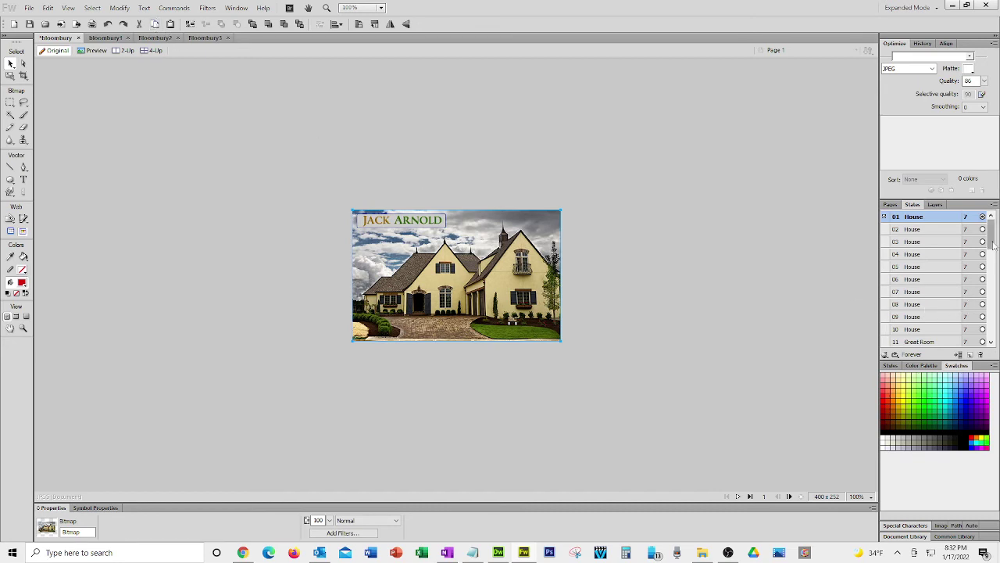
drag(995, 245, 991, 336)
click(906, 329)
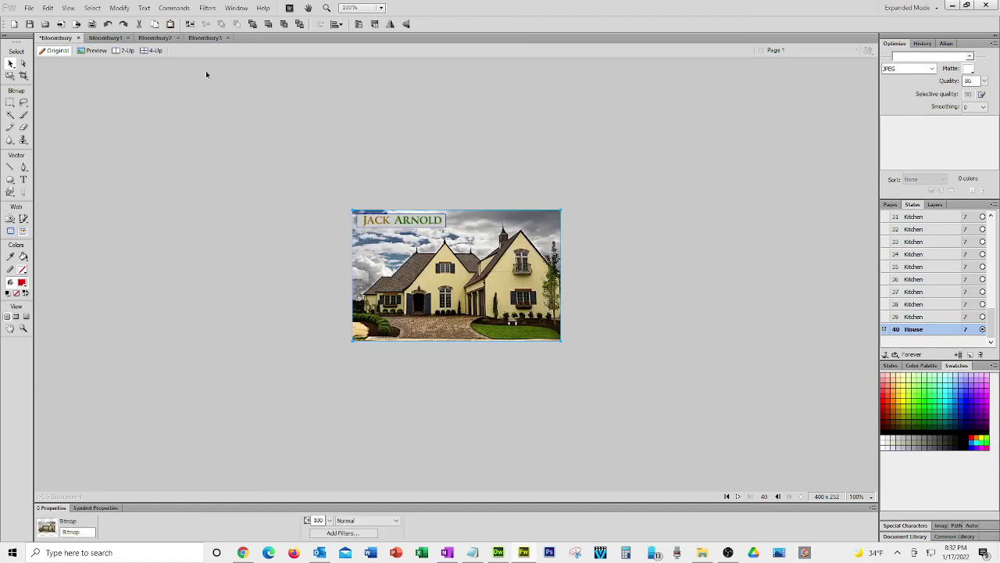
click(329, 519)
drag(331, 432, 325, 435)
click(516, 402)
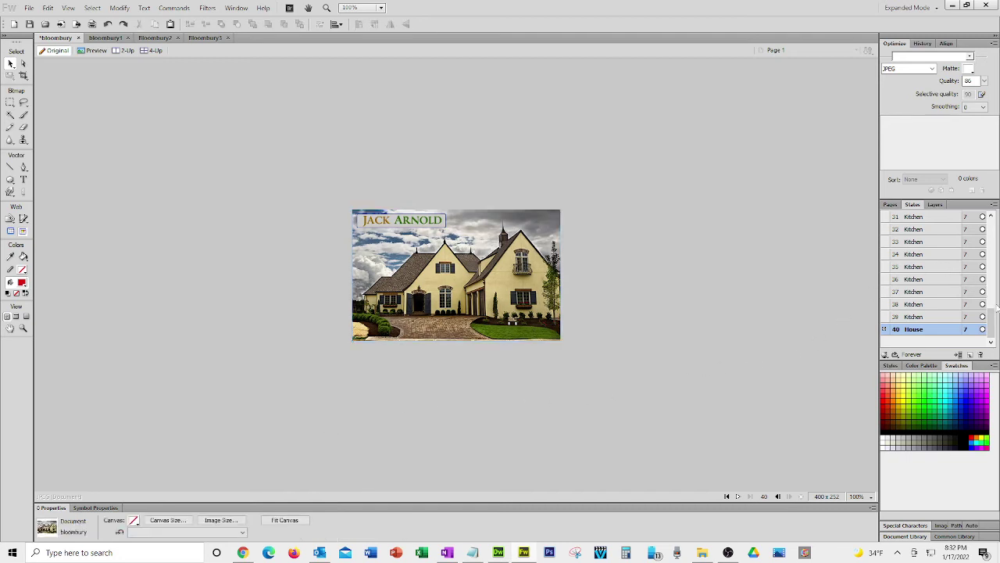
Play the animation from House state 01 to check the fades, and stop it.
drag(991, 322, 991, 217)
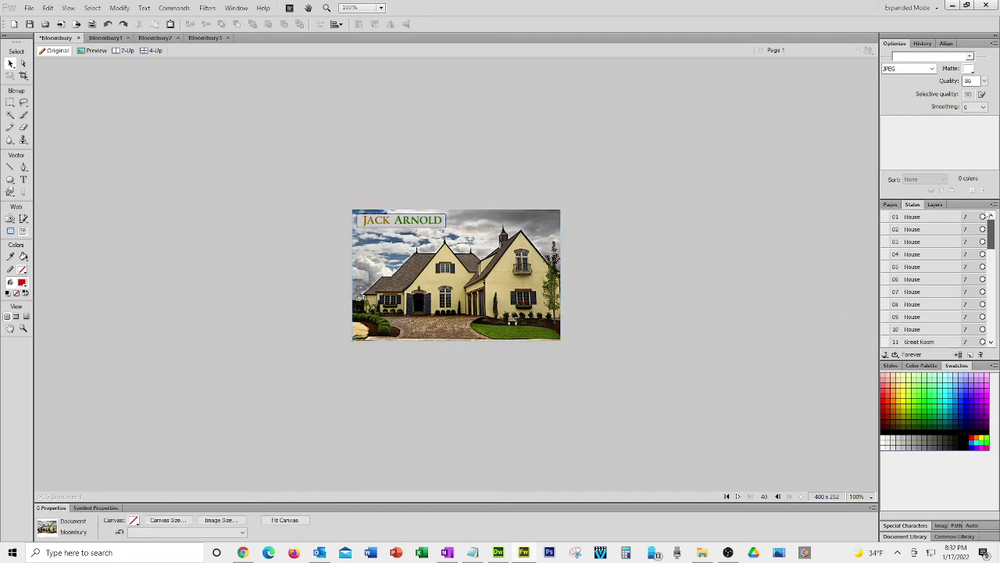
click(916, 218)
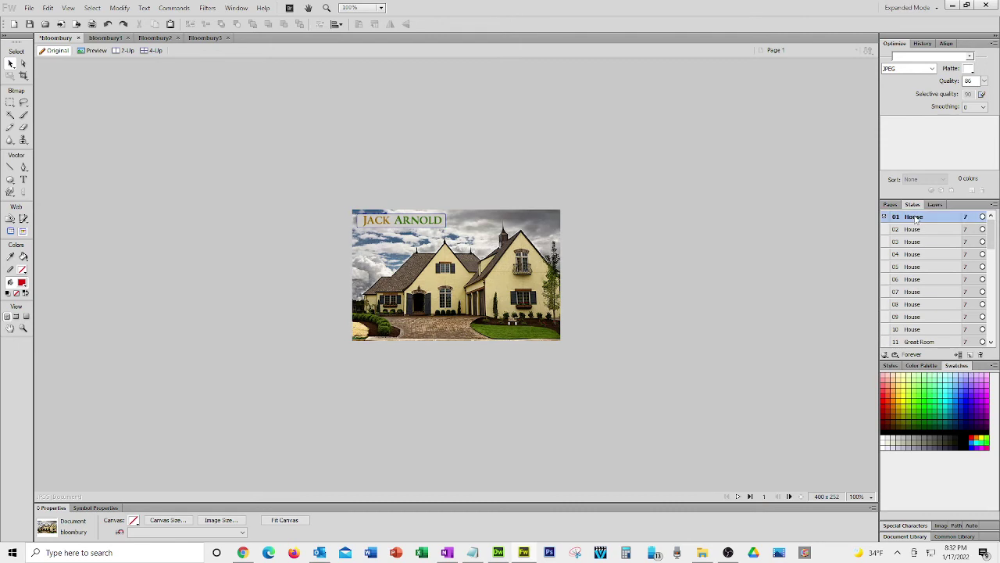
click(739, 498)
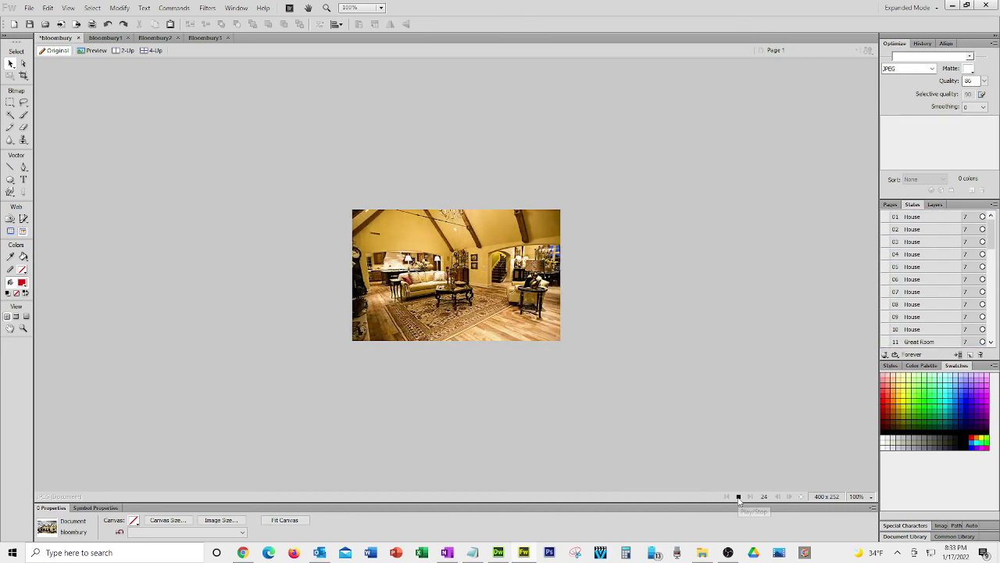
click(737, 497)
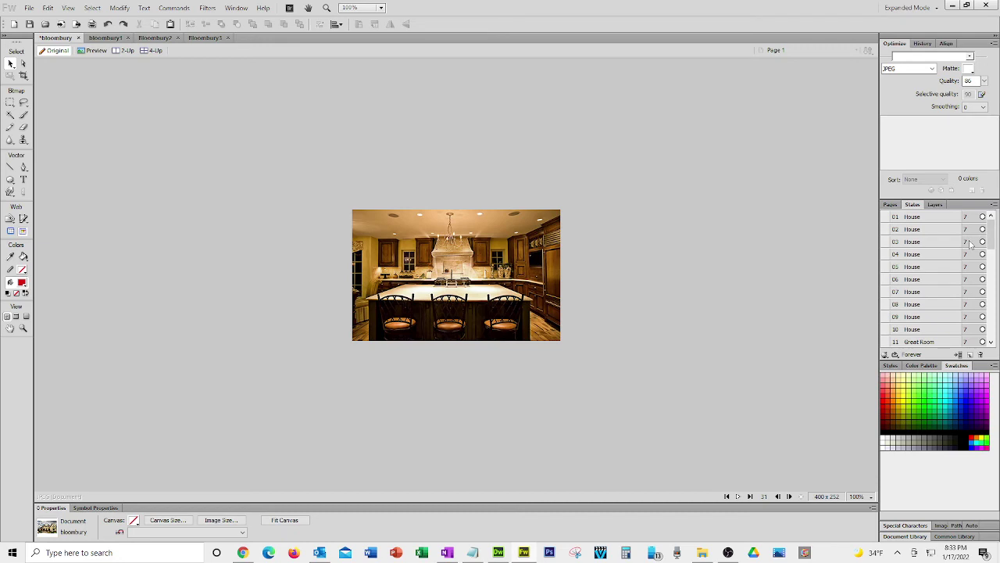
Set the state delay of House state 06 to 90/100 second.
drag(990, 244, 993, 248)
scroll(943, 268, down, 5)
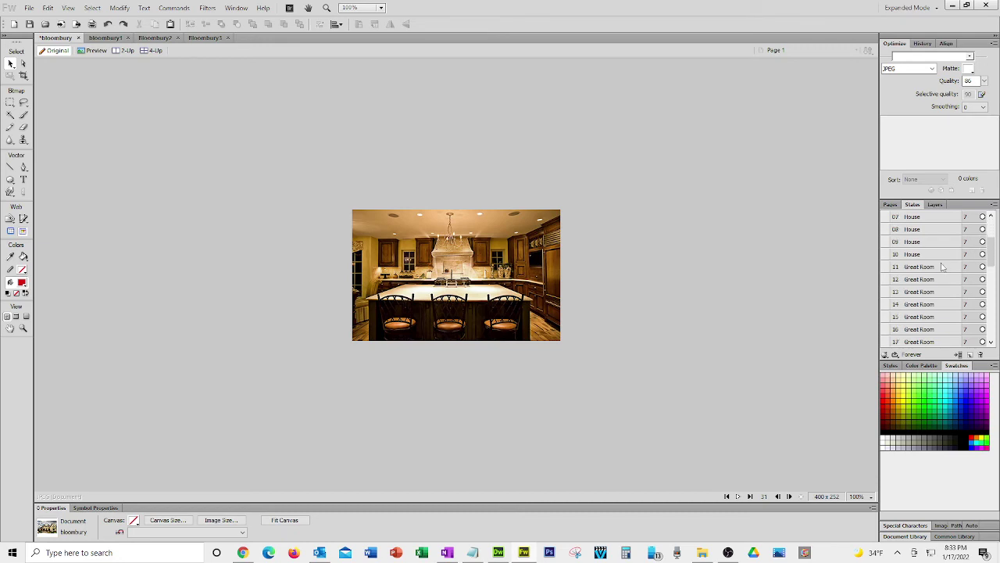
scroll(943, 267, up, 3)
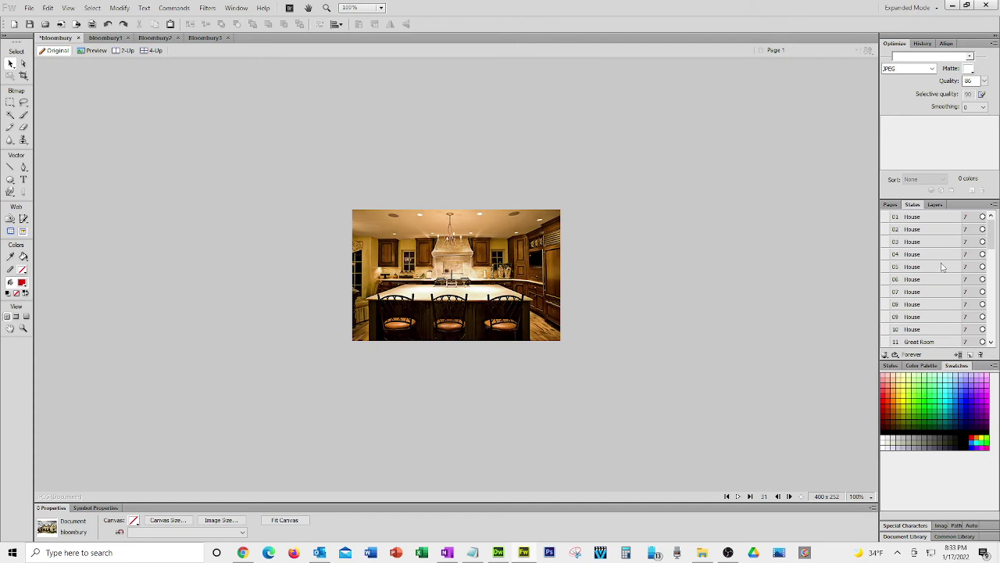
click(957, 244)
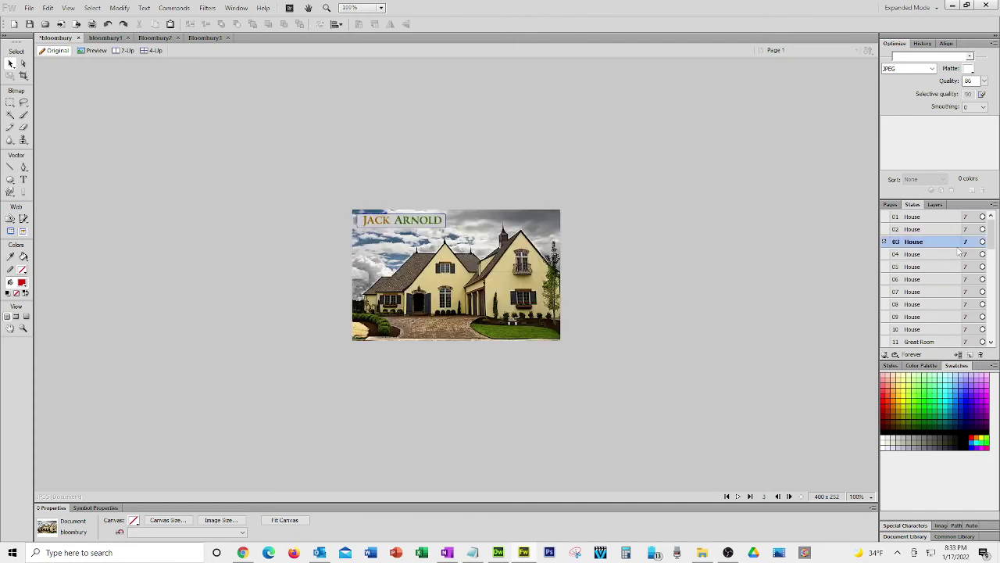
click(959, 256)
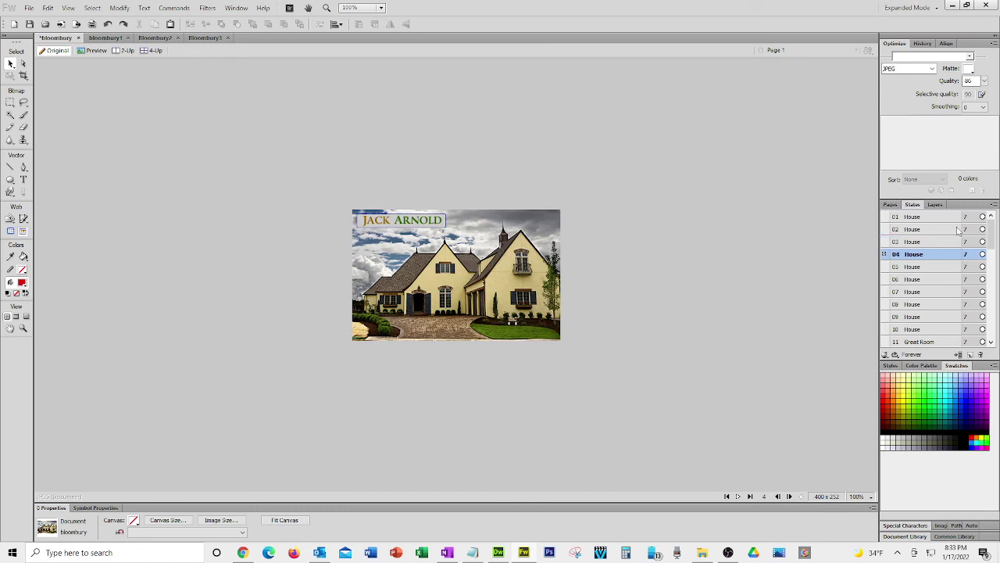
click(961, 268)
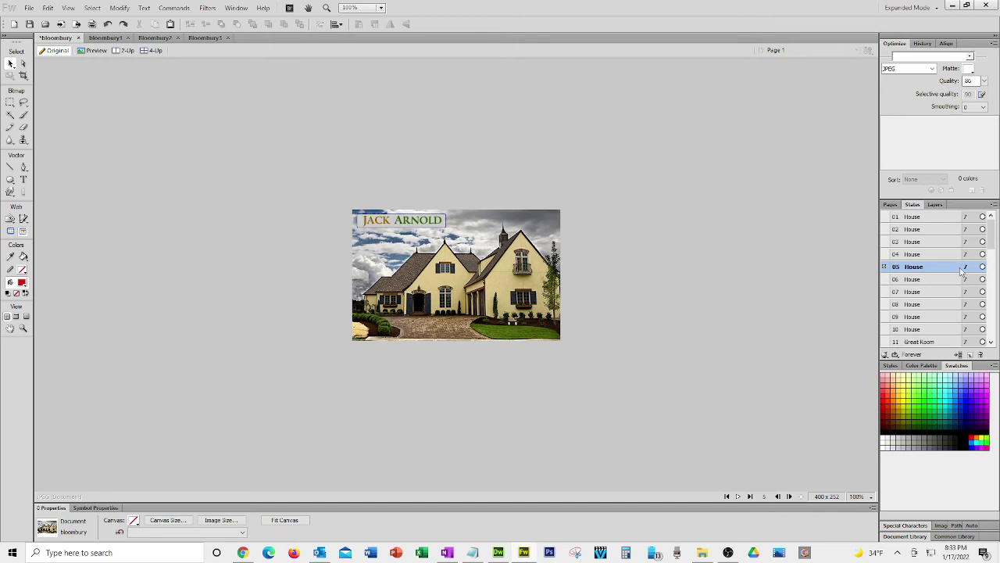
click(961, 279)
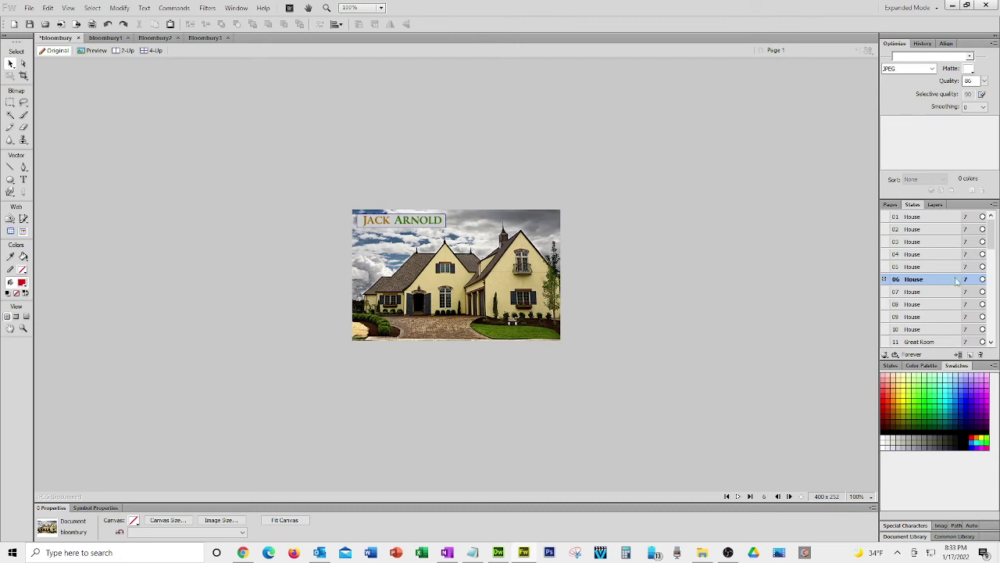
click(951, 297)
click(951, 285)
click(966, 280)
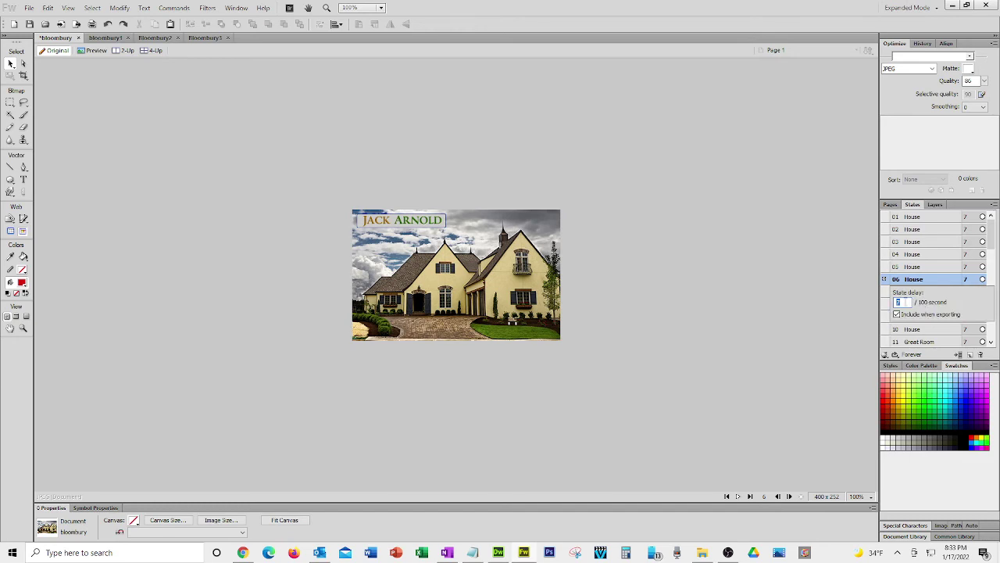
text(90)
key(Return)
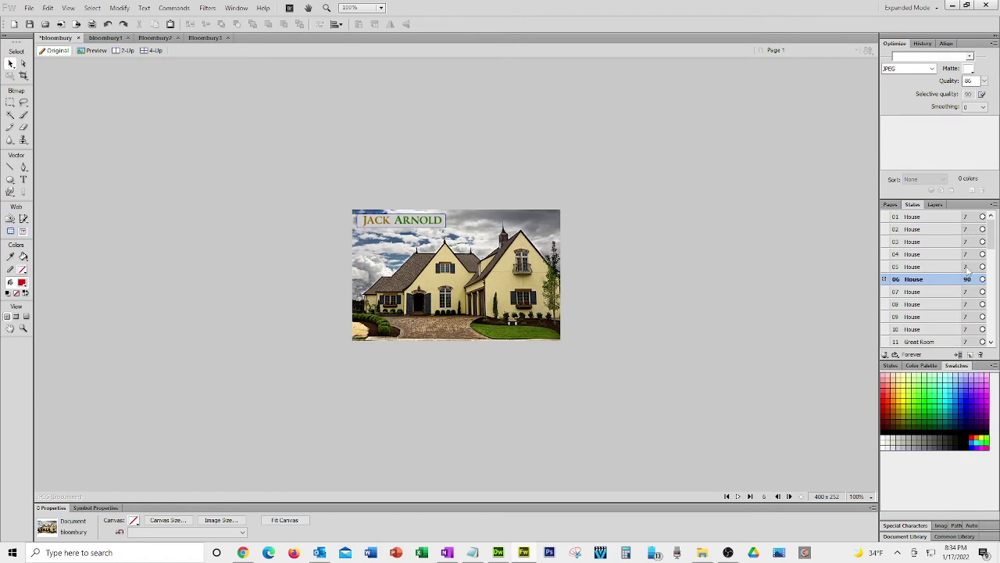
Set the state delay of House state 05 to 60 and House state 04 to 40, and test-play the animation from House state 01.
click(966, 267)
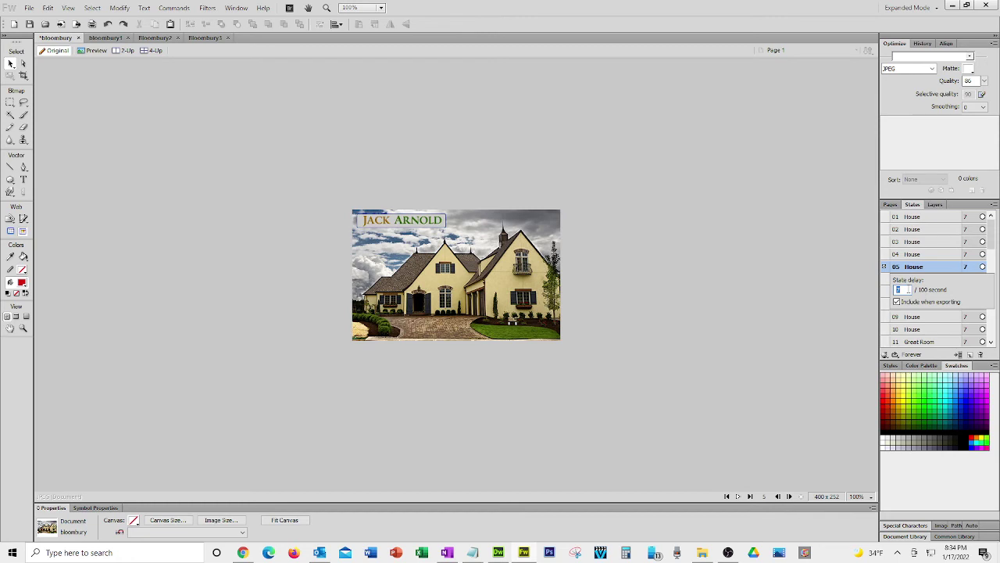
click(968, 255)
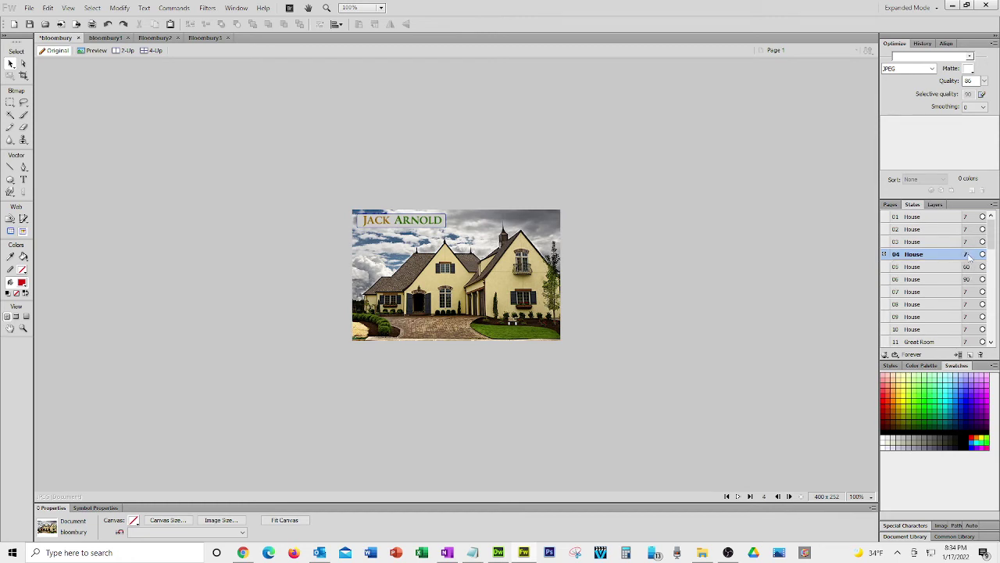
click(968, 256)
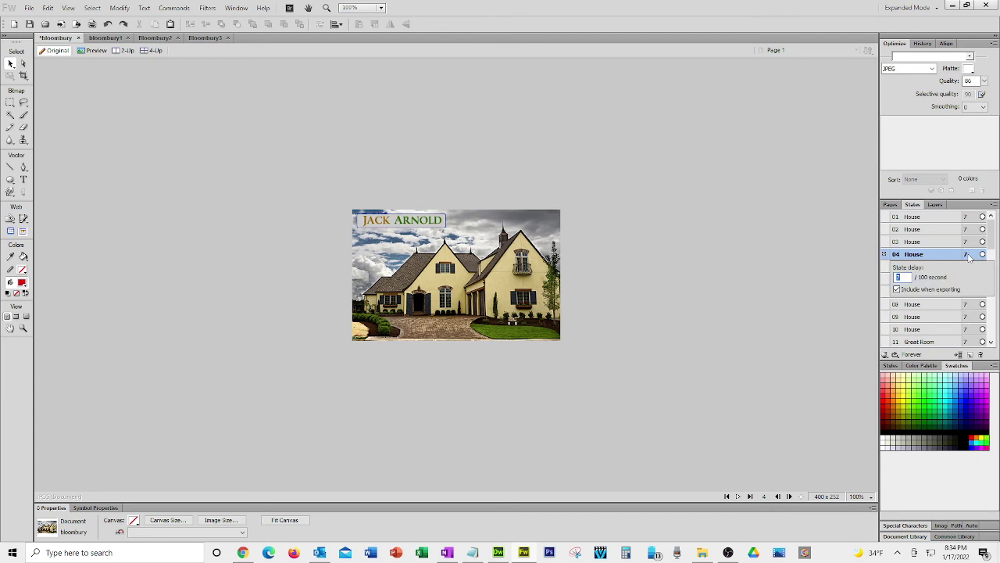
text(60)
key(Return)
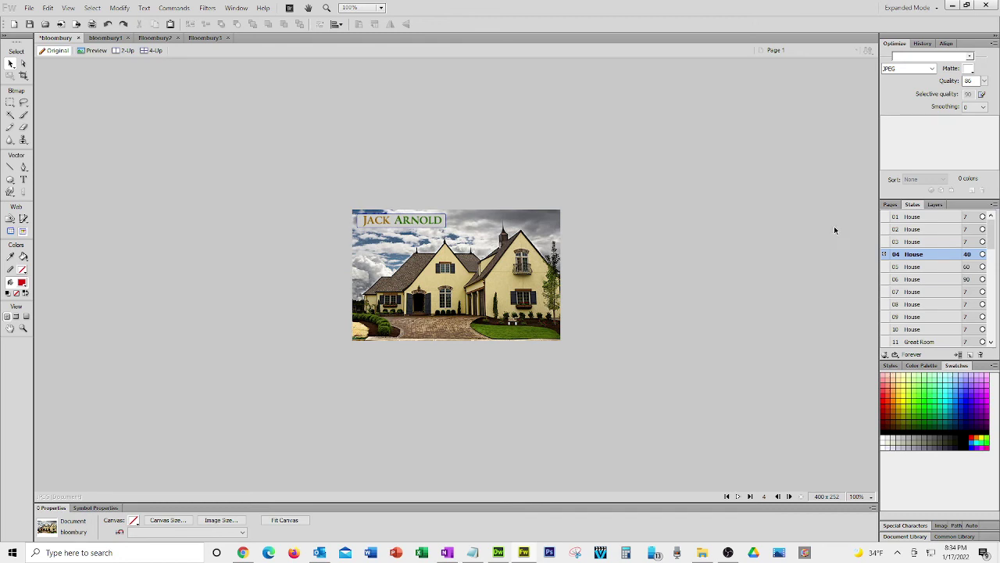
click(905, 219)
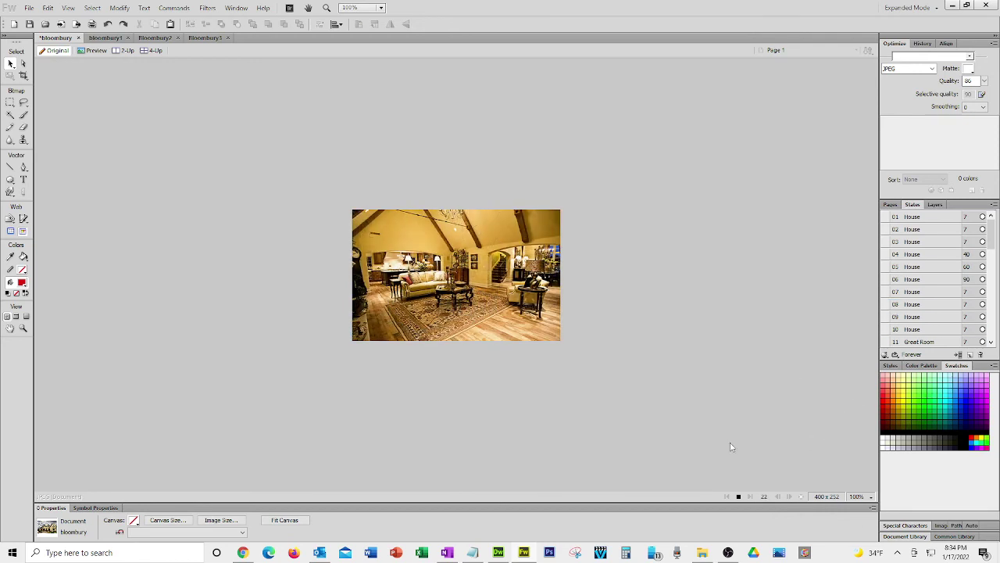
click(739, 497)
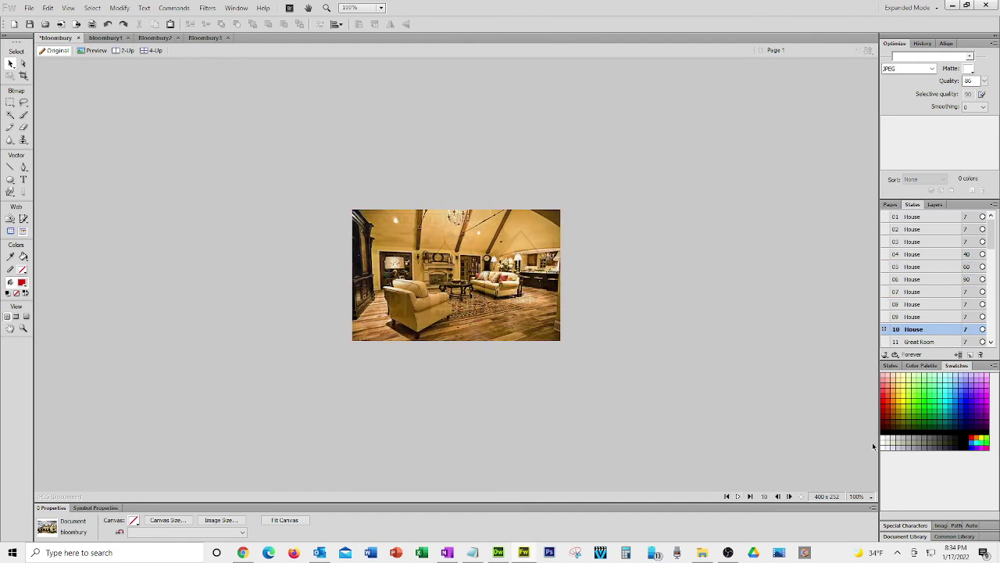
Set the state delay of House states 05 and 04 to 90/100 second each.
double_click(970, 267)
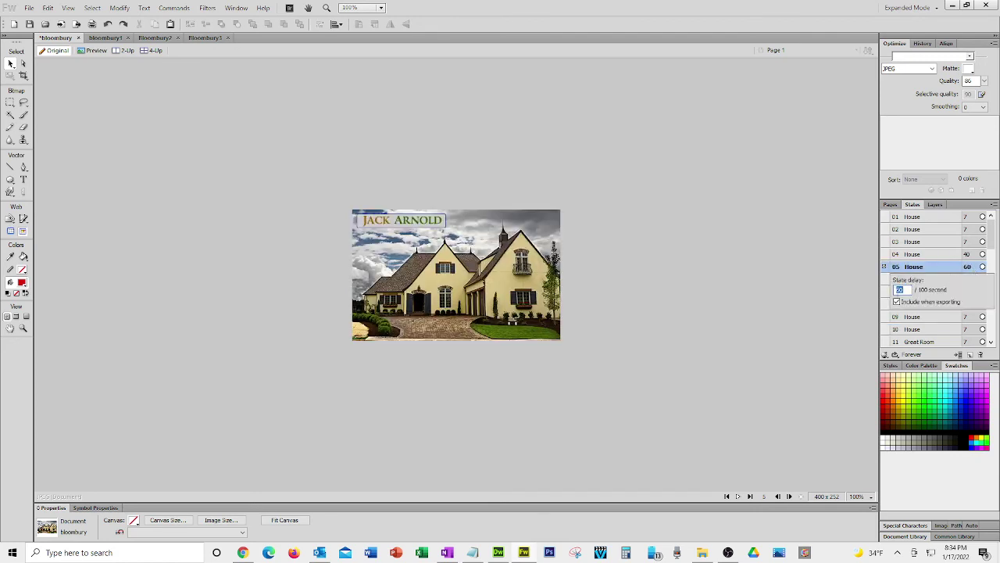
text(90)
key(Return)
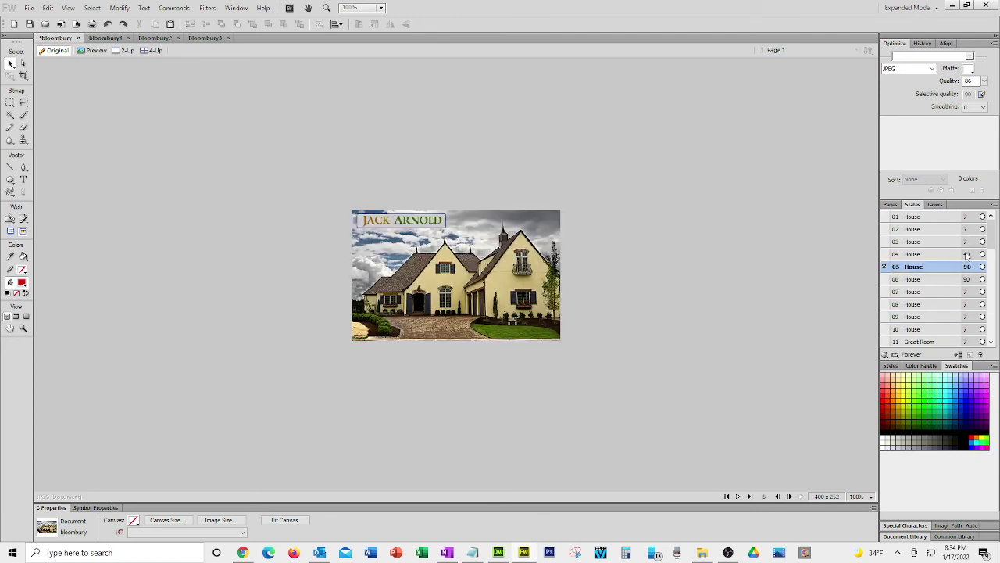
double_click(968, 254)
text(90)
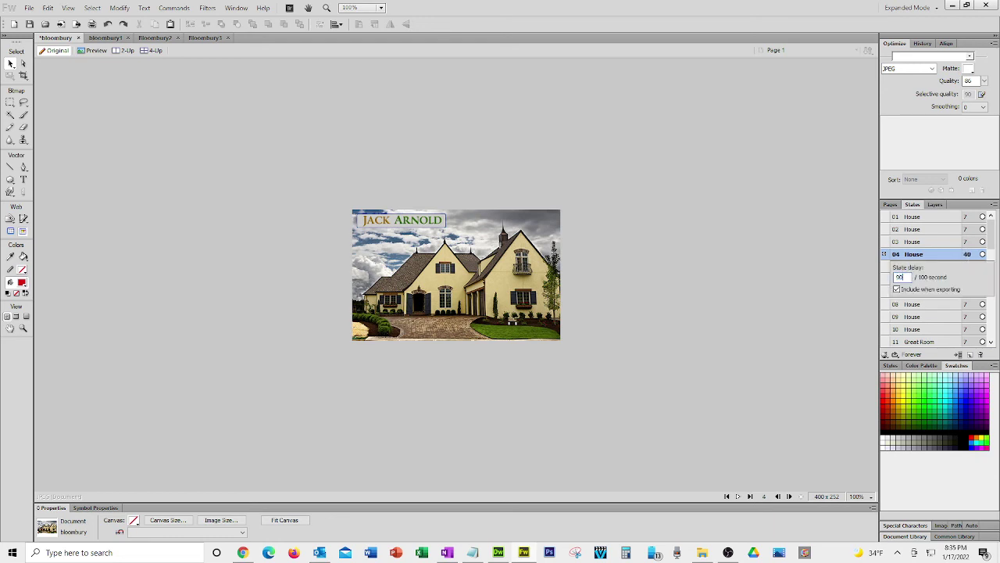
key(Return)
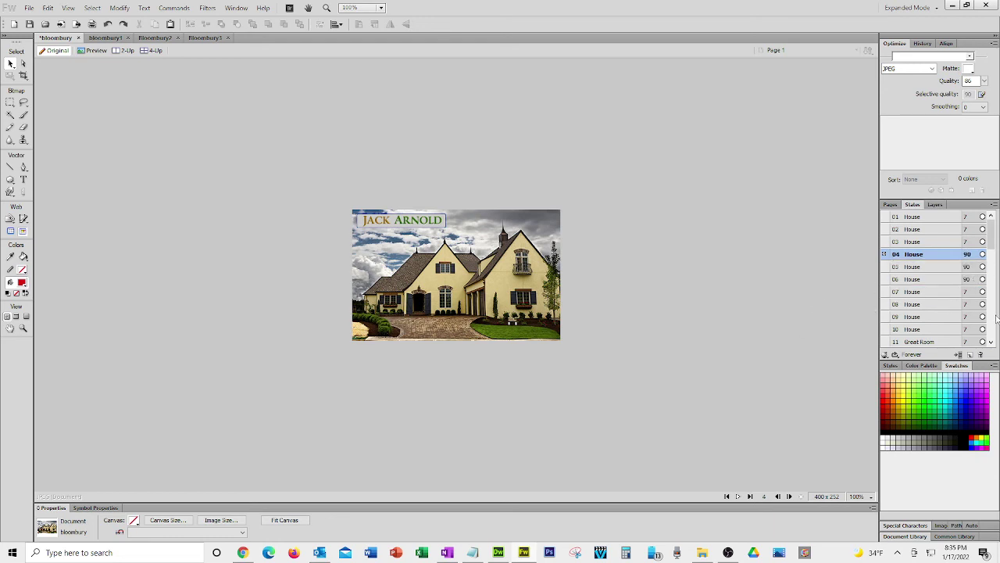
Set the state delay of Great Room state 16 to 90/100 second.
drag(992, 247, 992, 275)
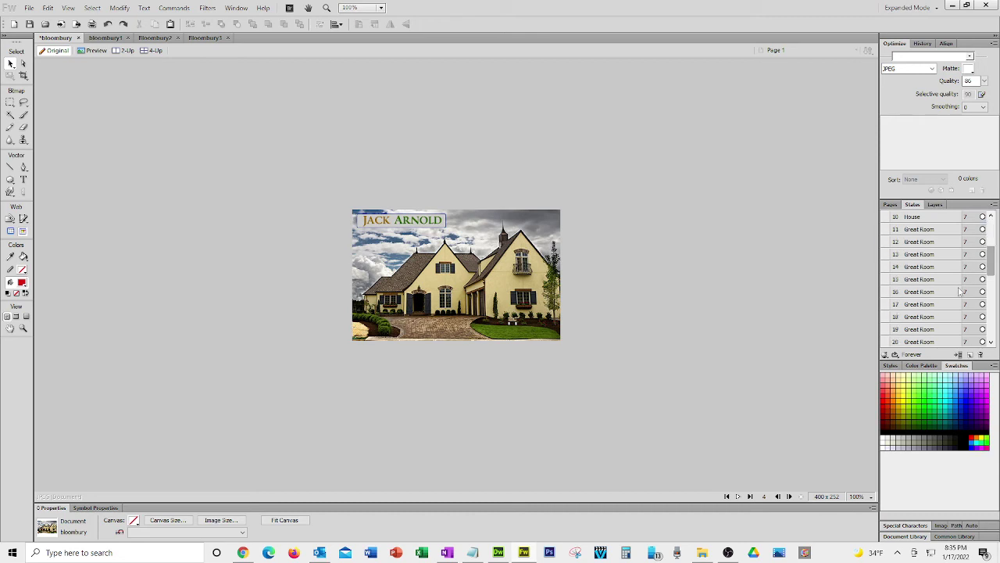
click(930, 291)
click(930, 304)
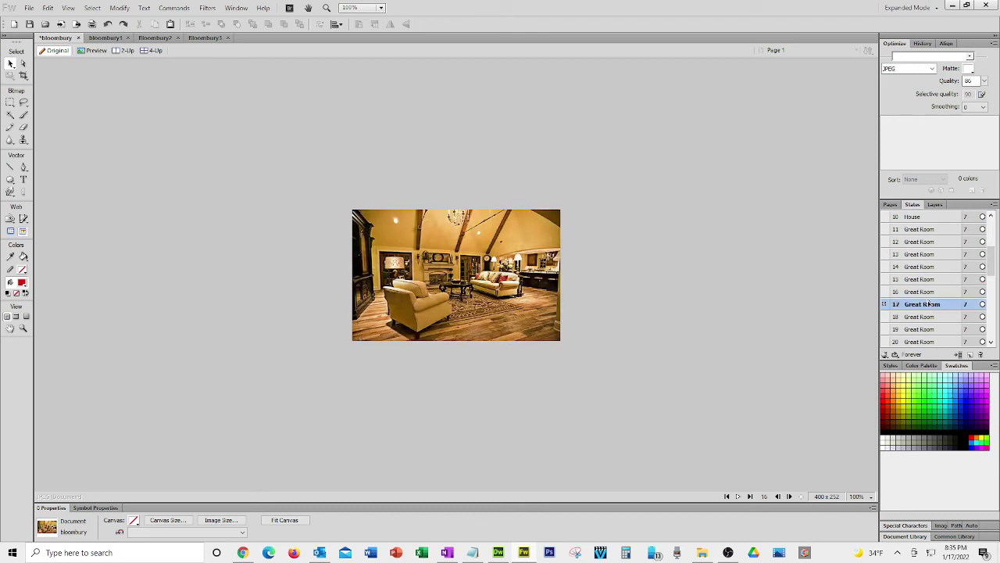
click(932, 292)
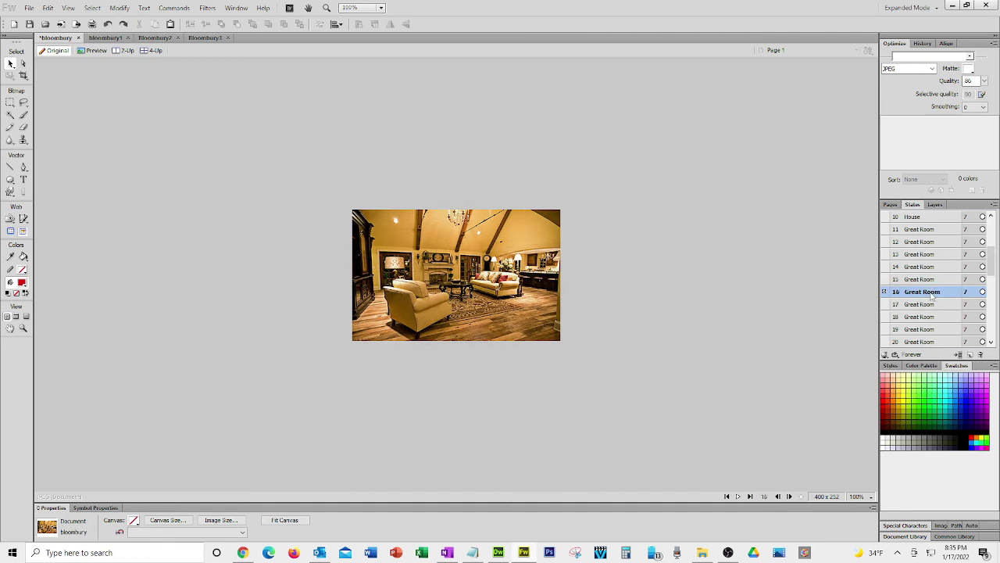
click(966, 293)
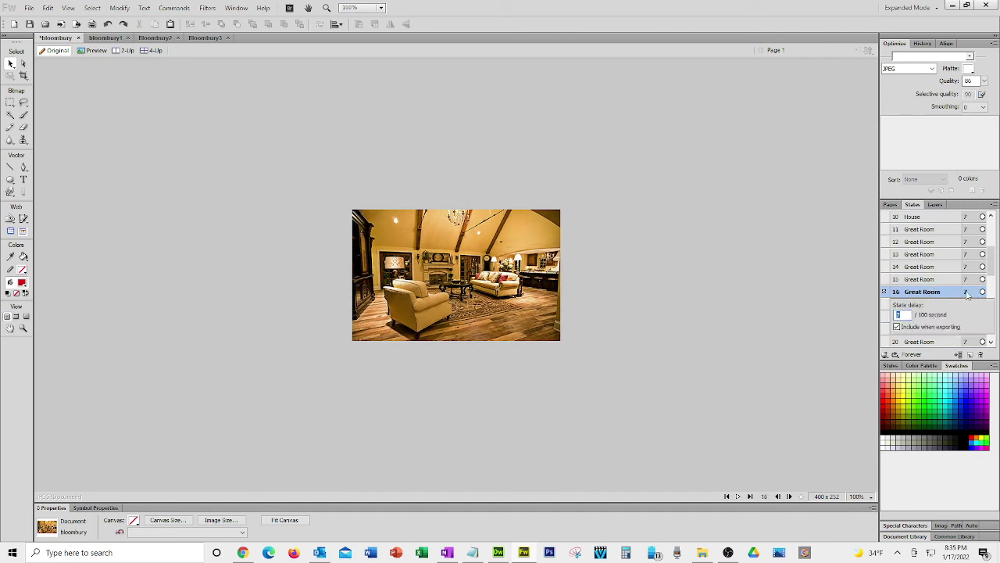
text(80)
Set the state delay of Great Room states 15 and 14 to 90/100 second each.
click(966, 281)
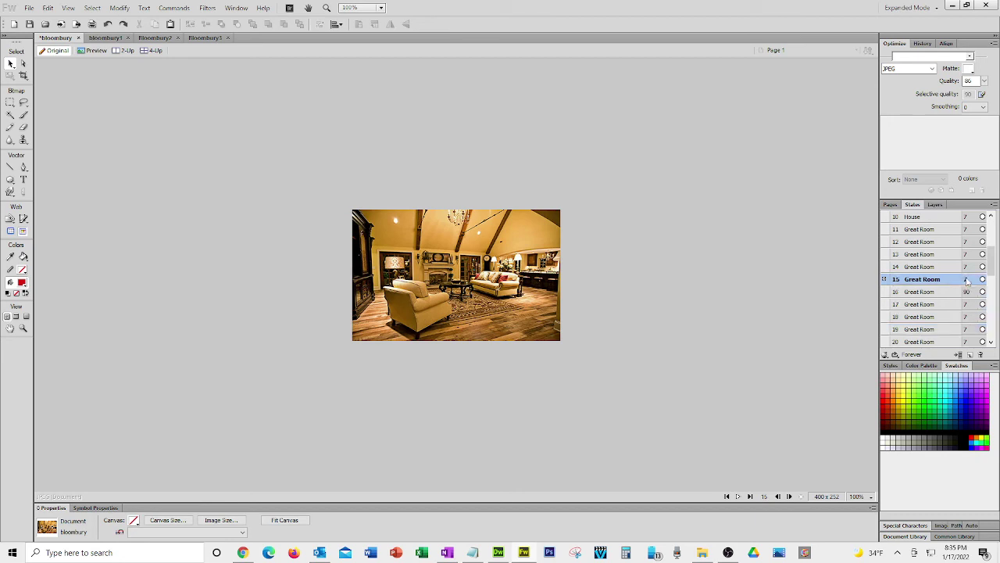
click(967, 280)
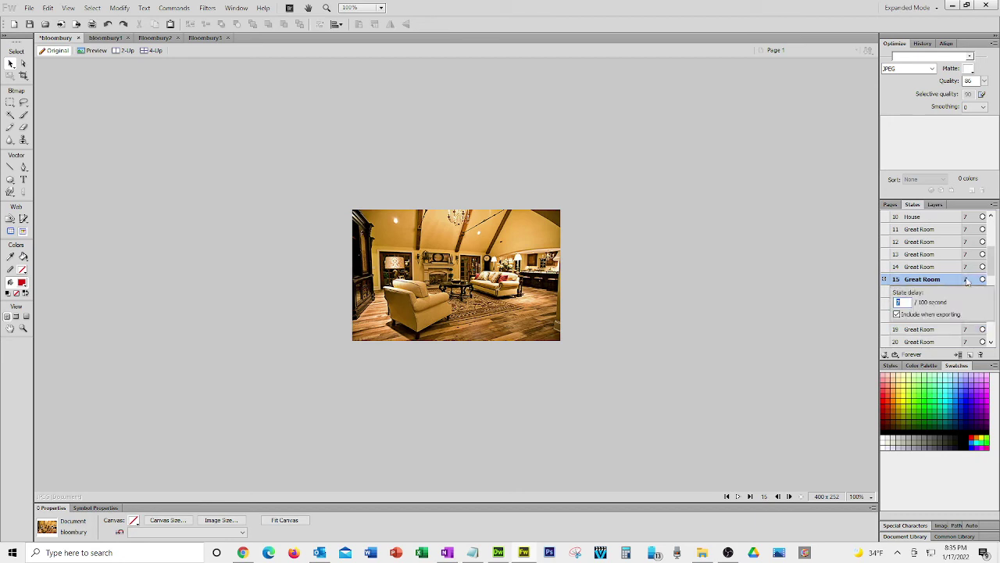
text(90)
click(966, 277)
double_click(967, 267)
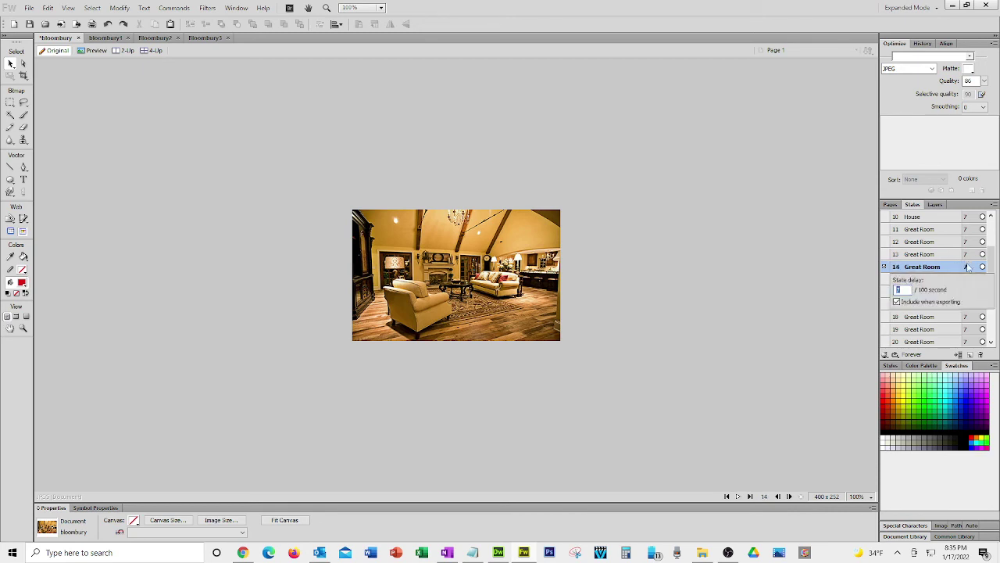
text(9)
key(BackSpace)
text(90)
key(Return)
Find the state that shows the Stairs photo without a fade, state 25, and set its delay to 90/100 second.
scroll(932, 320, down, 1)
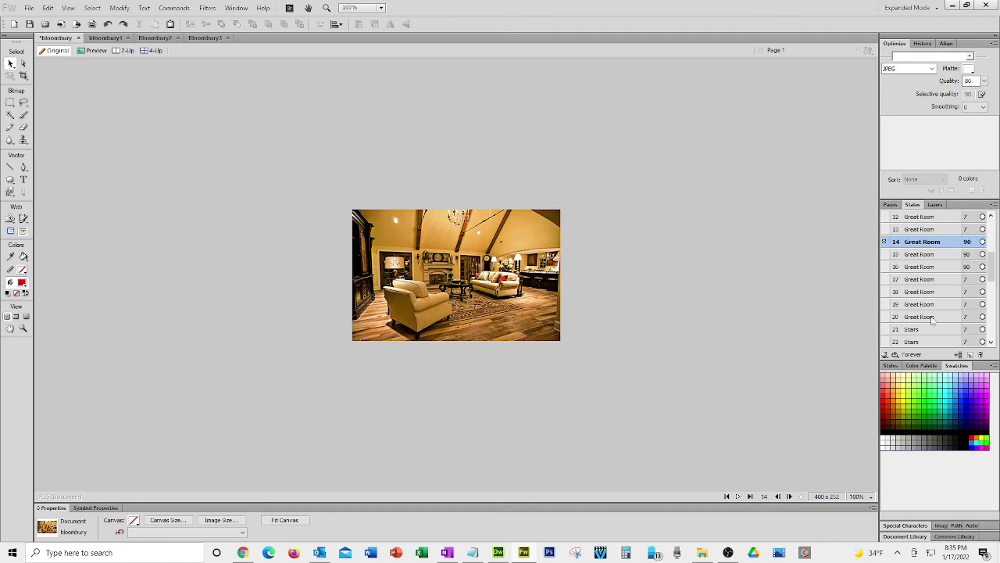
scroll(932, 319, down, 3)
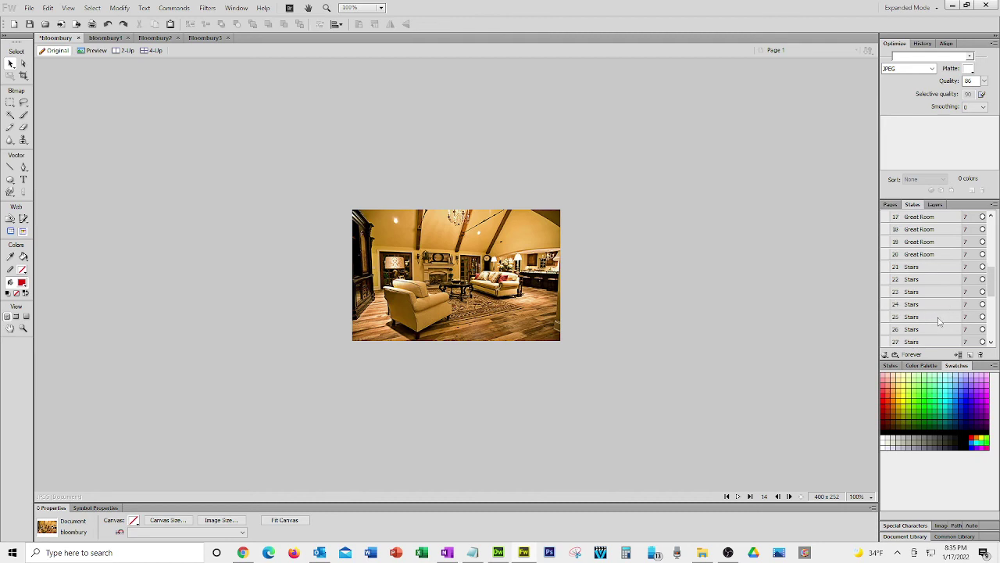
click(940, 317)
click(934, 328)
click(941, 316)
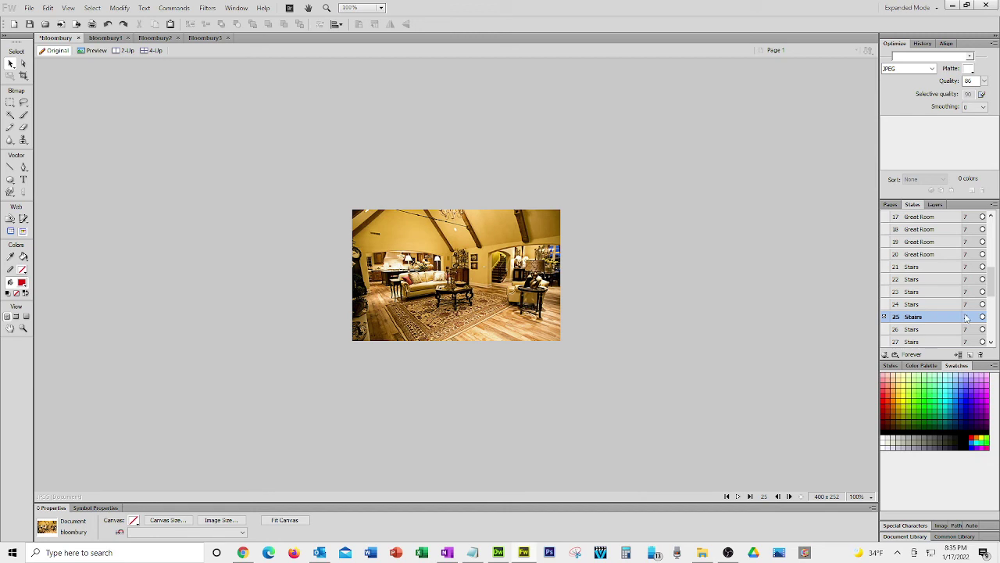
double_click(965, 317)
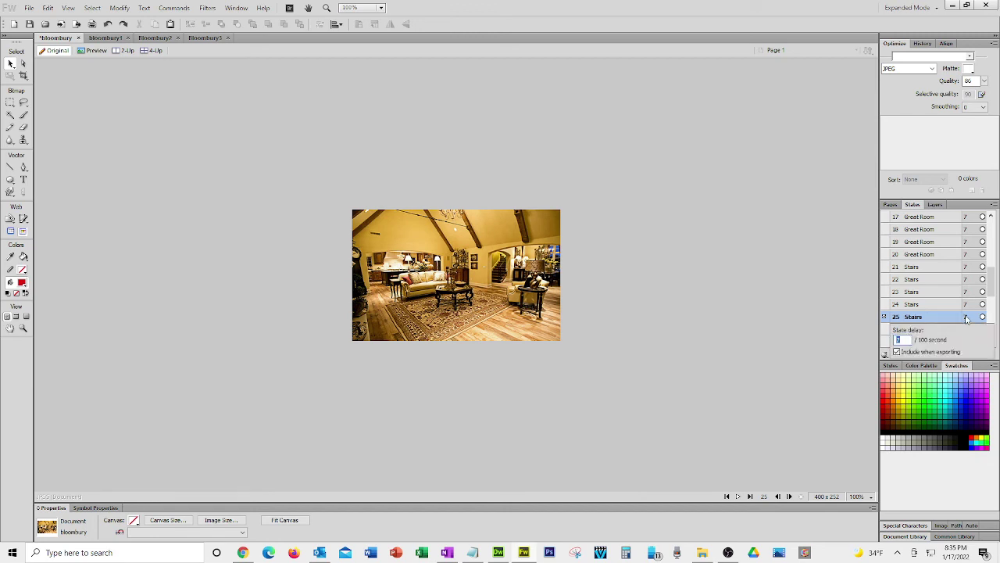
text(90)
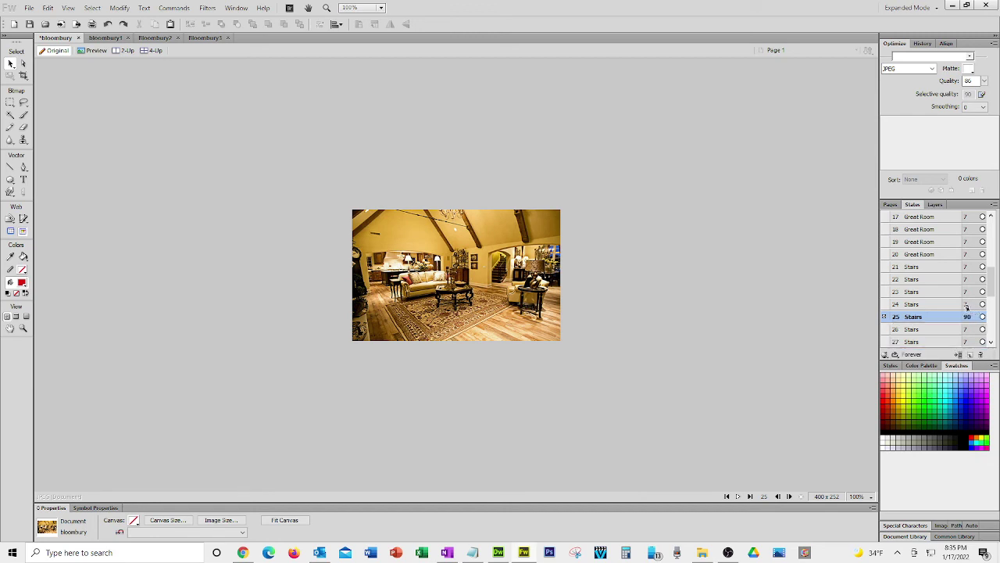
Set the state delay of Stairs states 24 and 23 to 90/100 second each.
double_click(967, 305)
text(90)
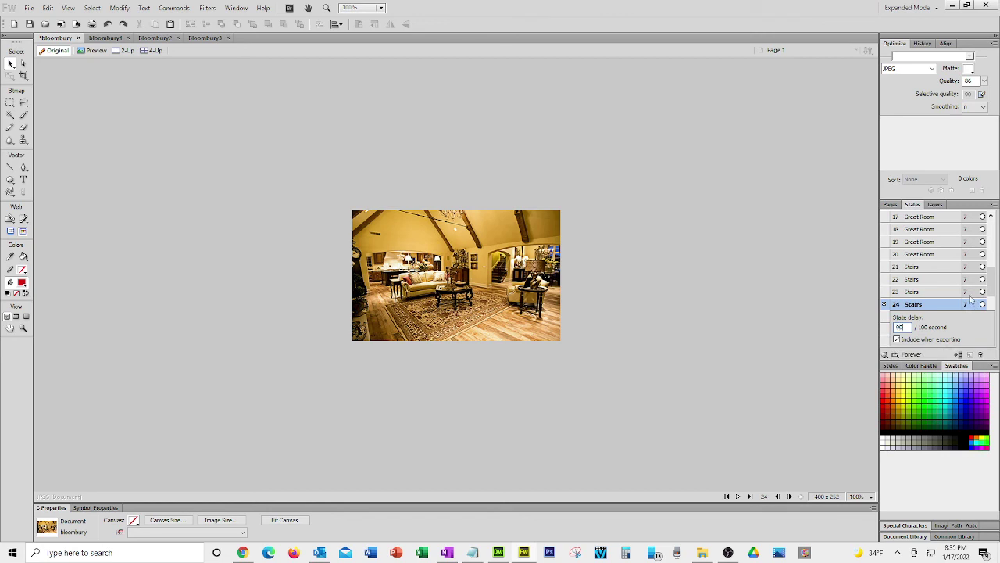
key(Return)
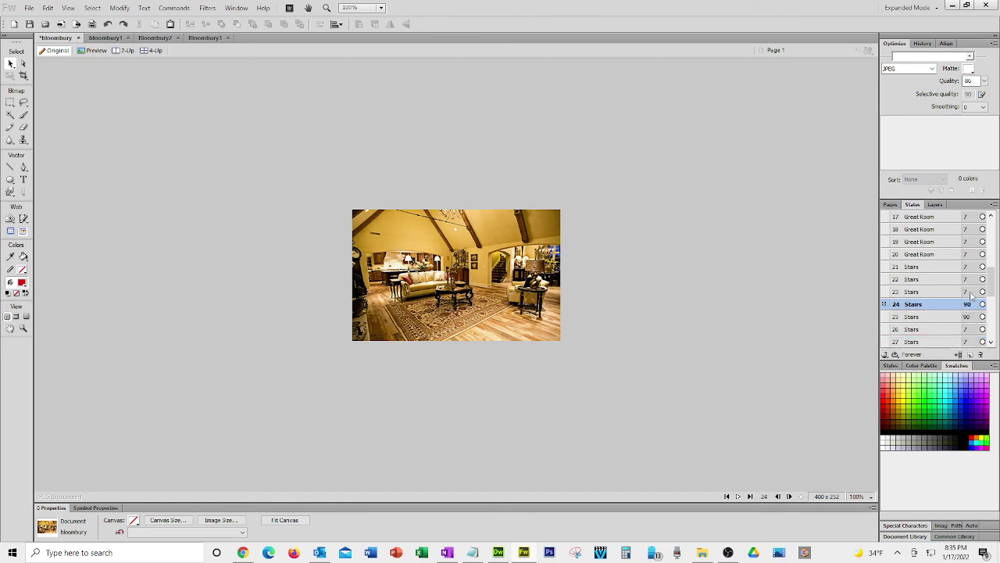
double_click(969, 293)
text(90)
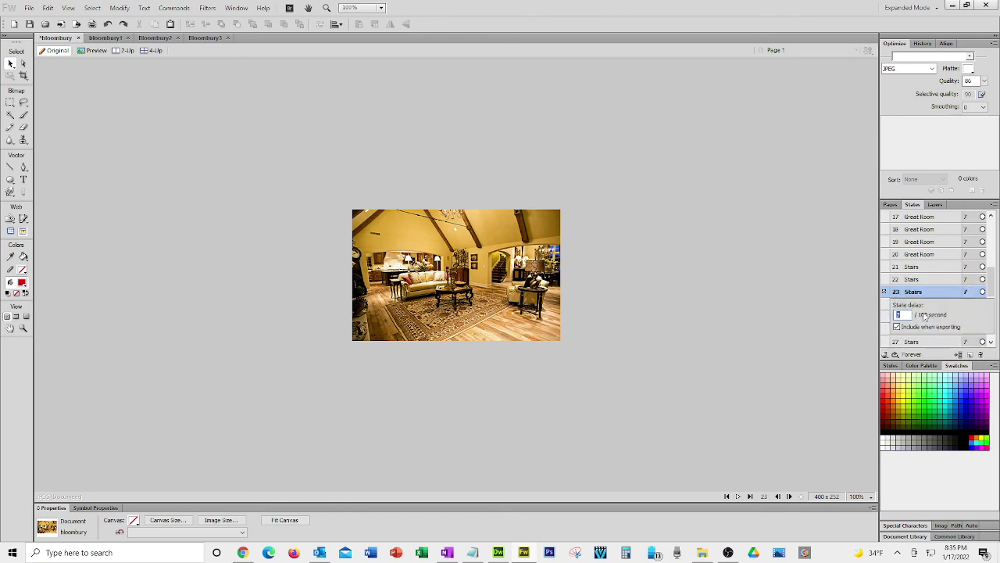
key(Return)
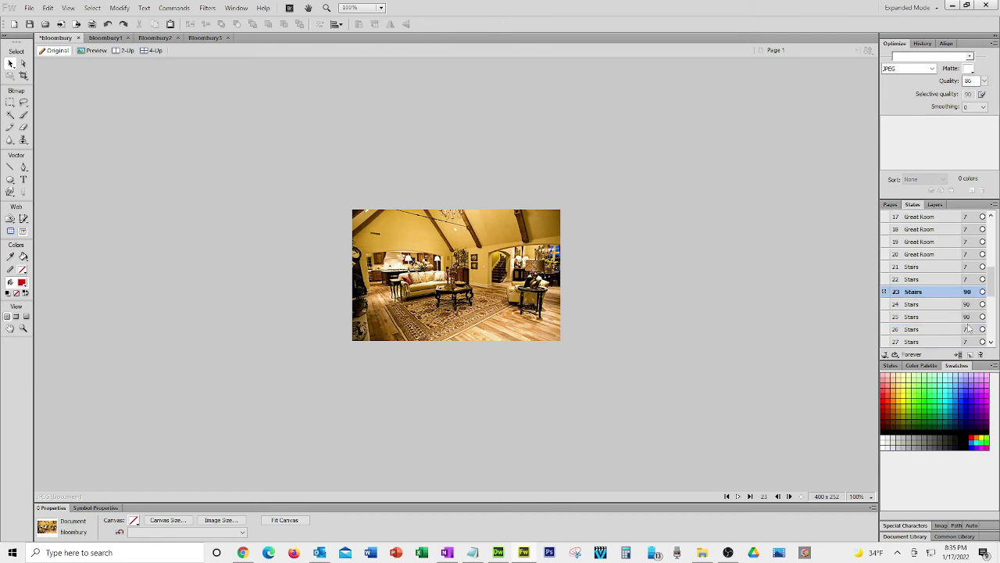
Step back through the Kitchen states to the unfaded photo, state 35, and set its delay to 90/100 second.
scroll(969, 328, down, 3)
scroll(969, 328, down, 2)
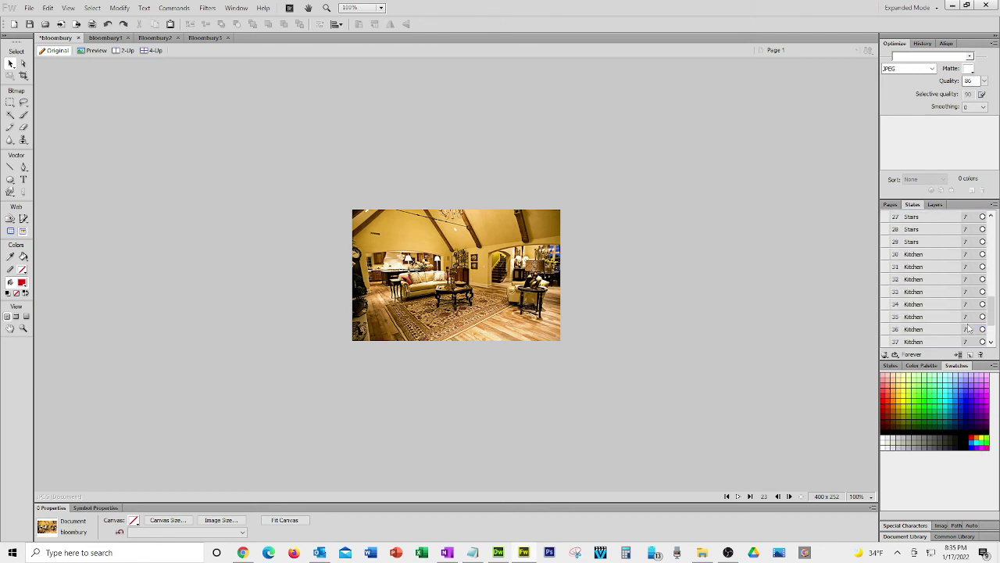
click(950, 317)
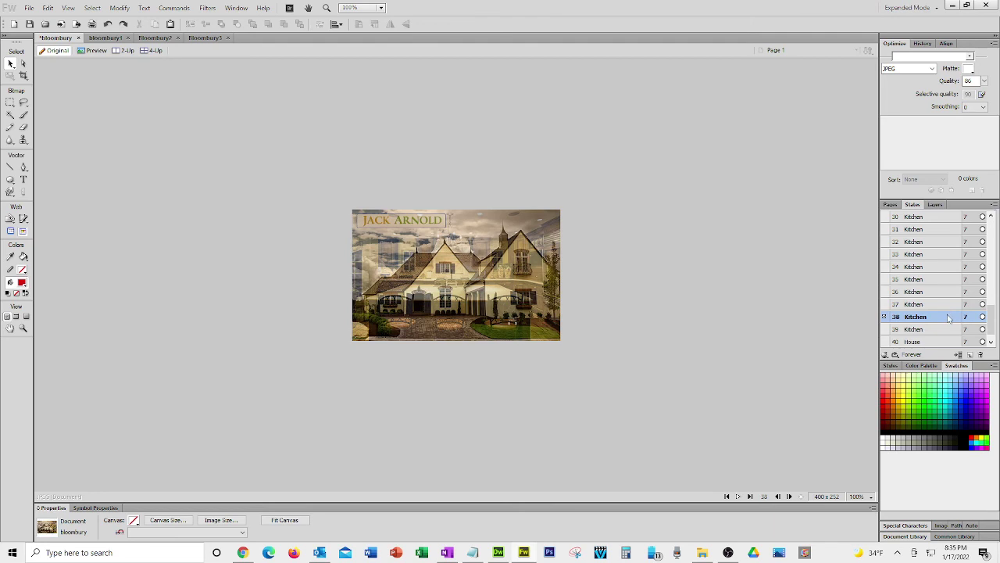
click(944, 304)
click(944, 295)
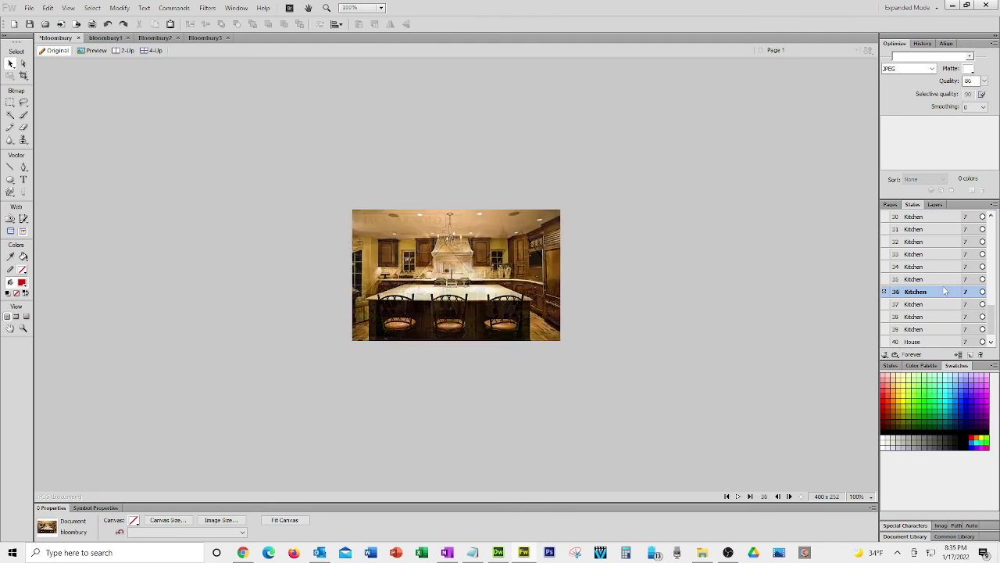
click(944, 284)
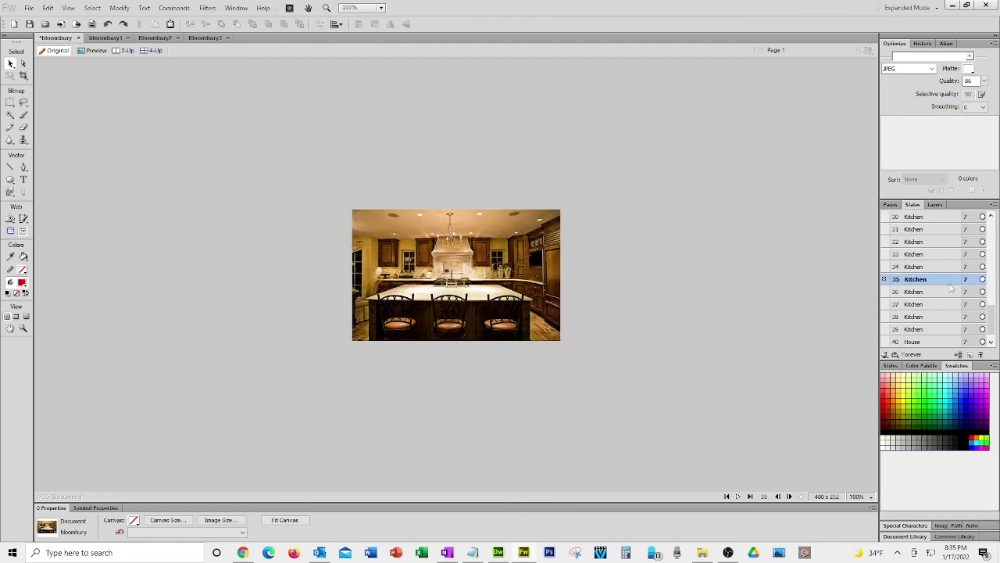
double_click(967, 279)
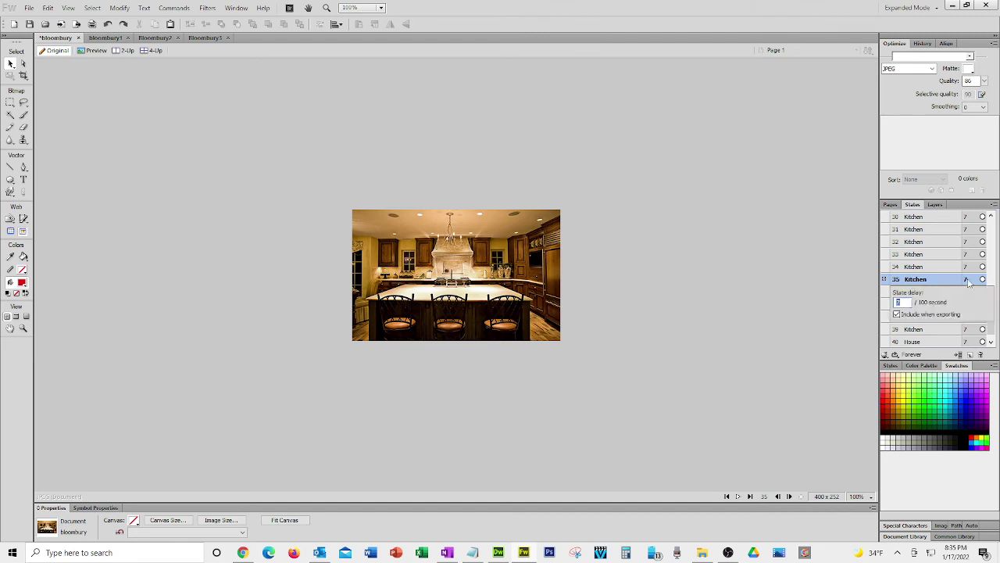
text(90)
key(Return)
Set the state delay of Kitchen states 34 and 33 to 90/100 second each.
click(967, 267)
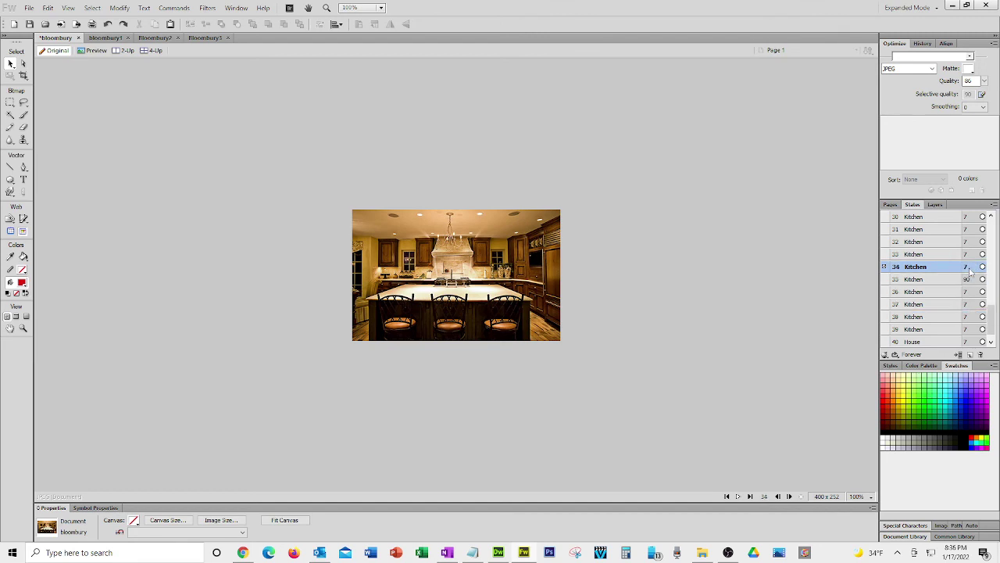
double_click(968, 267)
text(9)
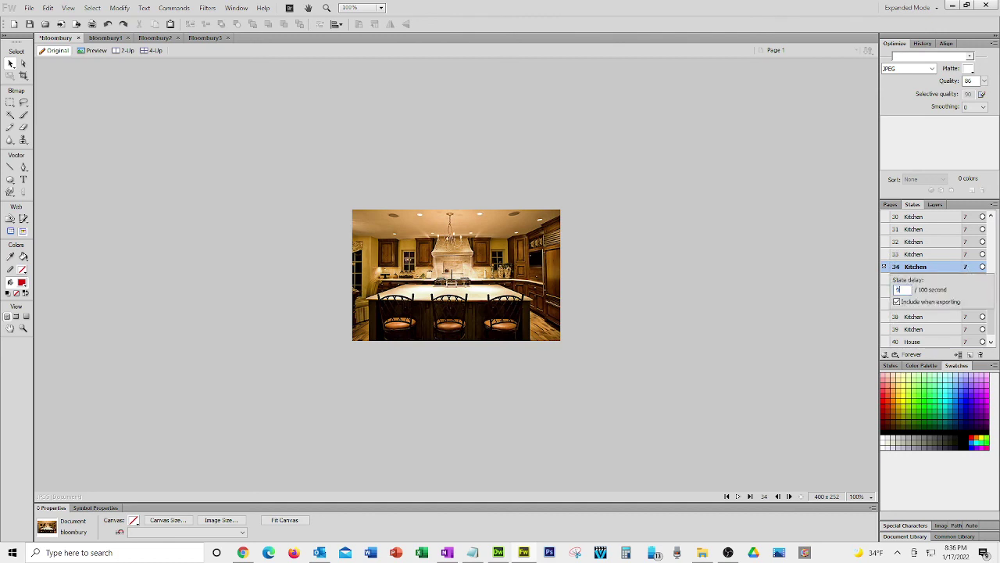
text(0)
key(Return)
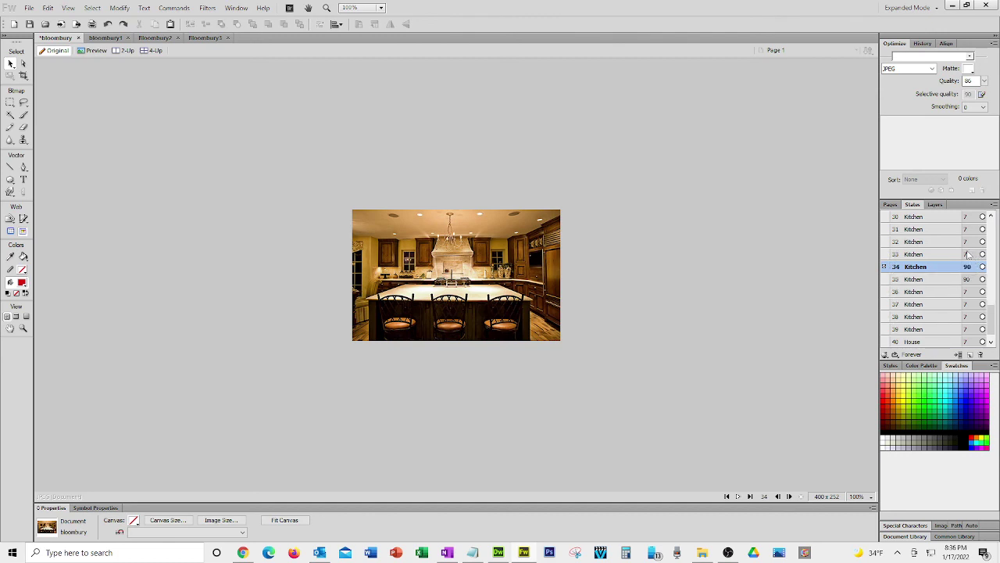
click(967, 253)
double_click(967, 254)
text(90)
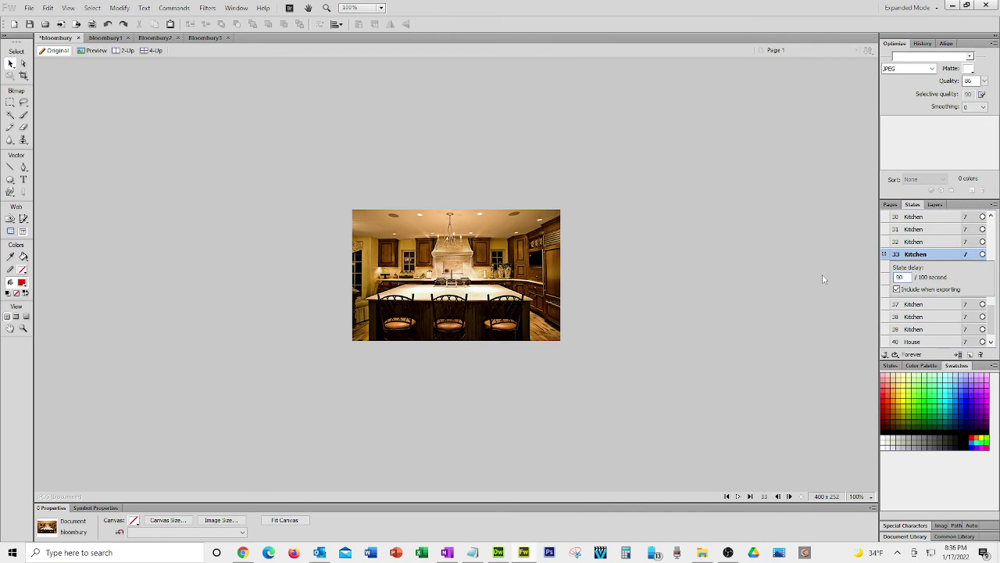
key(Return)
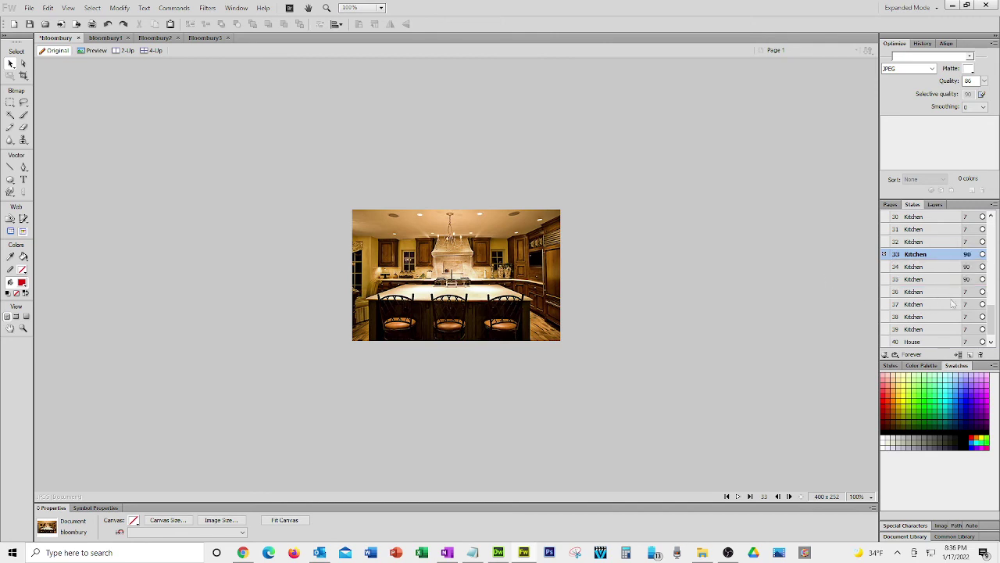
Play the whole animation from House state 01 to check the photo hold times, and stop it.
drag(985, 316, 989, 230)
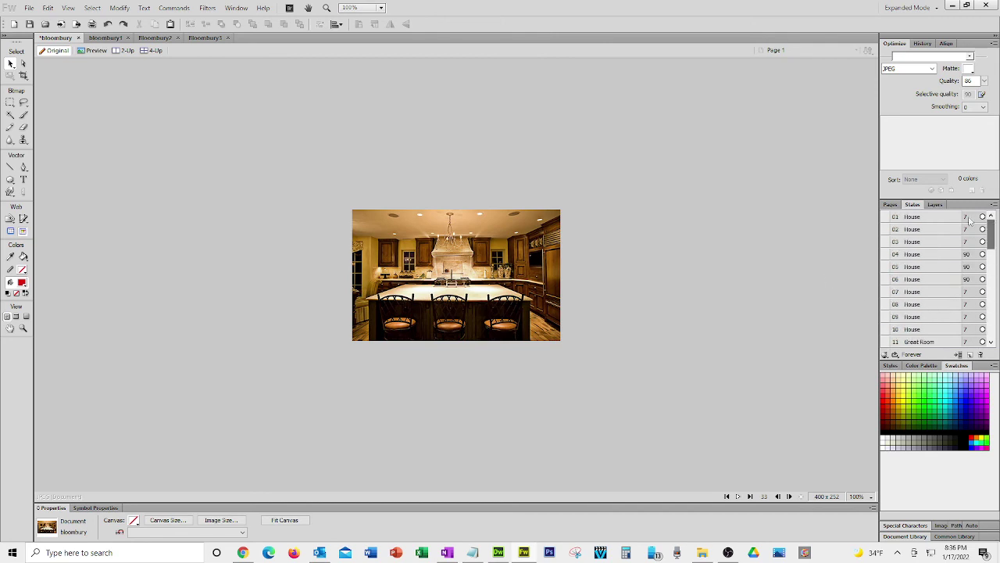
click(932, 217)
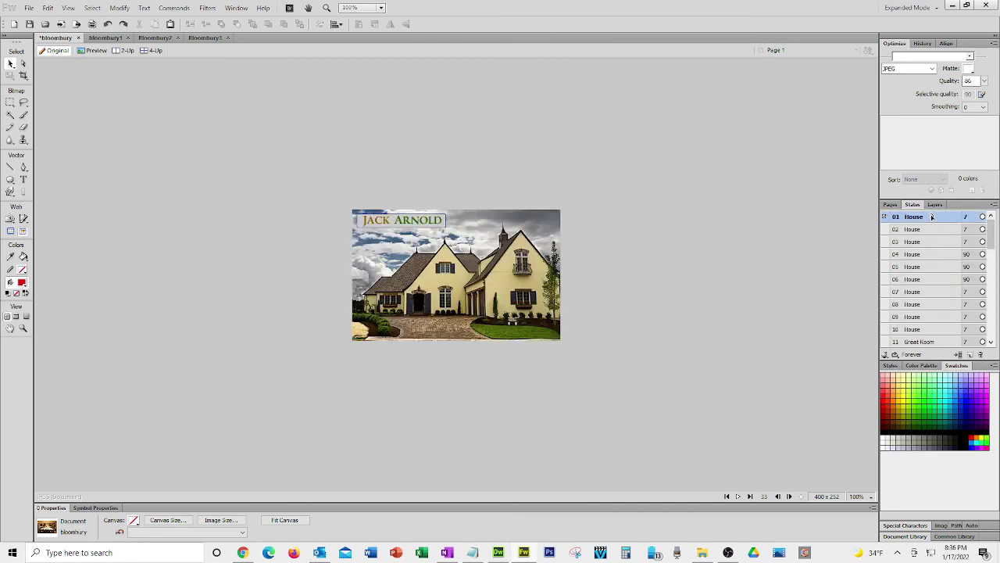
click(738, 497)
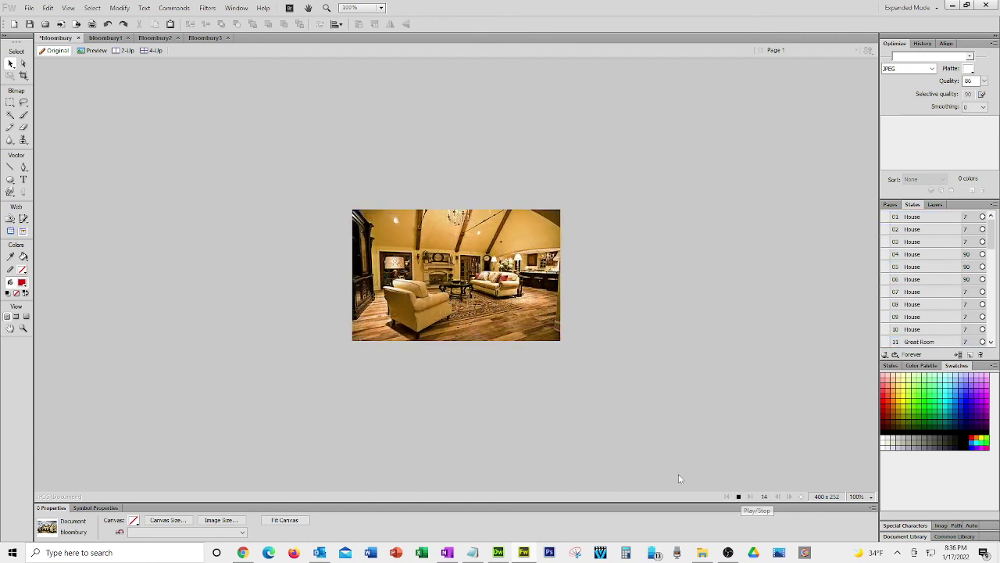
click(738, 494)
Save the document as an Animated GIF named bloombury in the StJamesPlaceLawton folder, replacing the existing file.
click(29, 9)
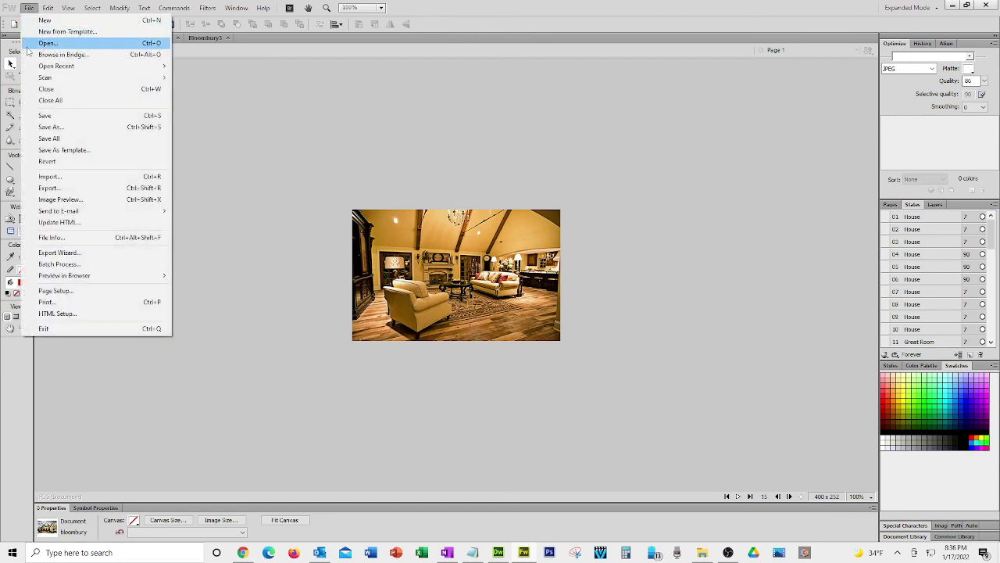
click(48, 129)
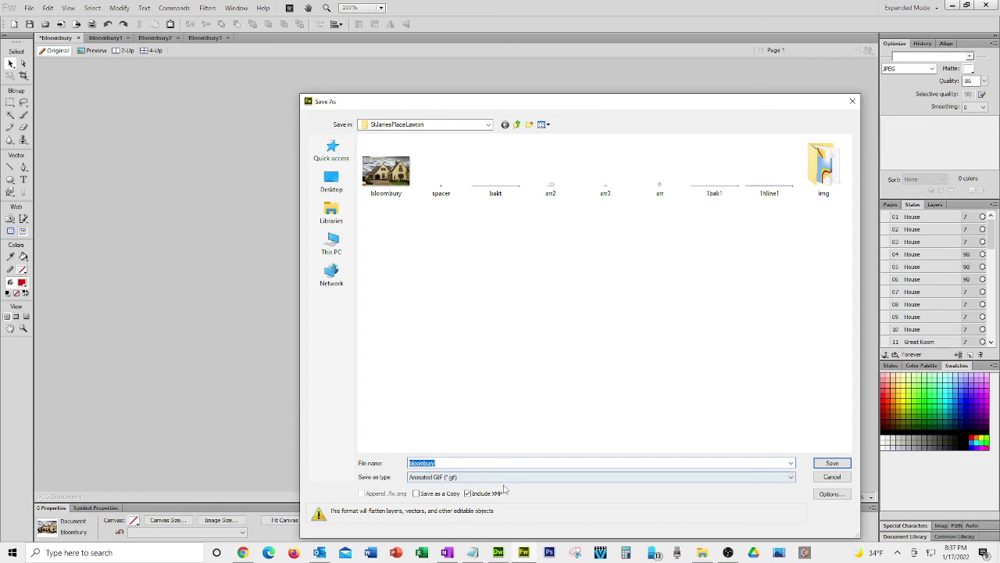
click(791, 478)
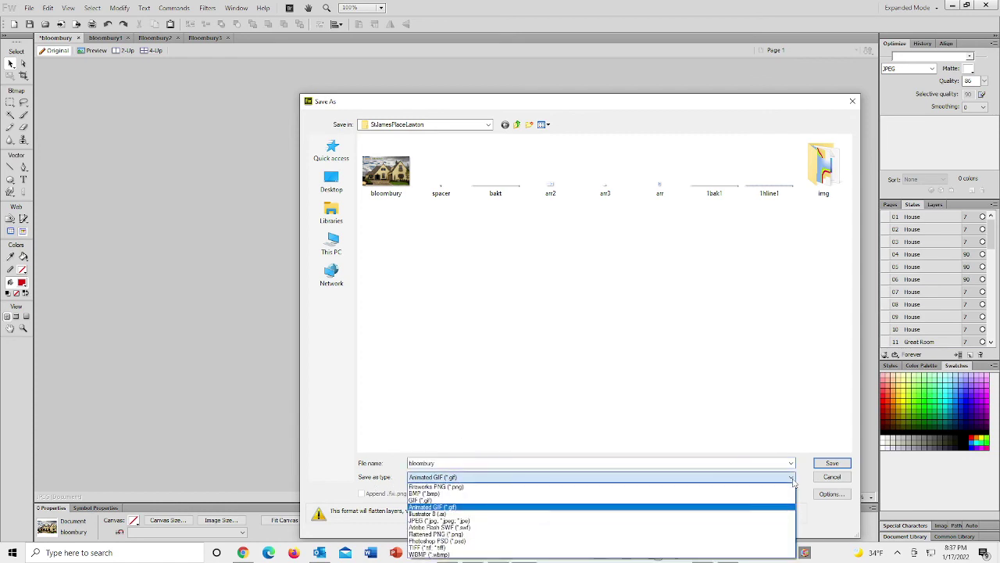
click(457, 507)
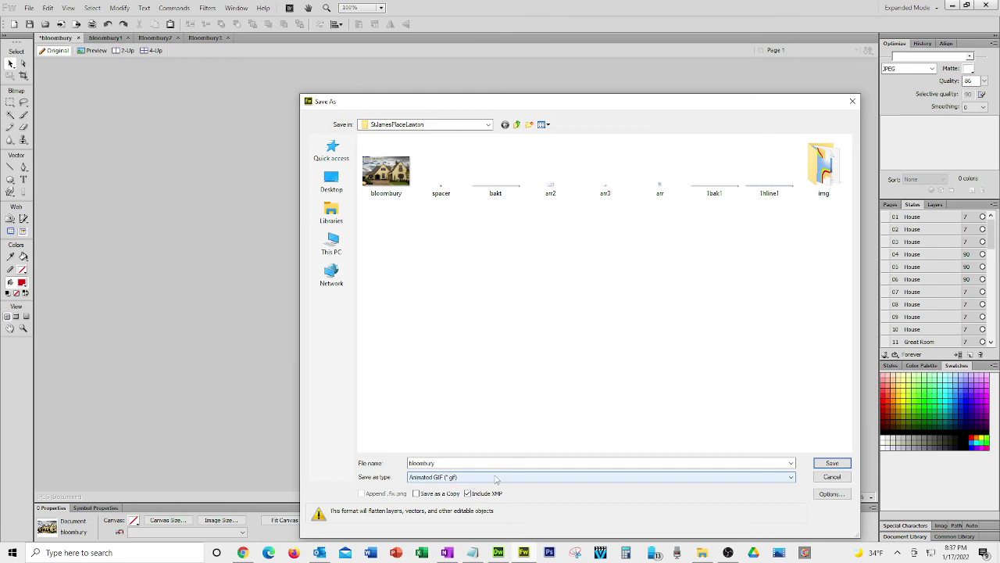
click(830, 464)
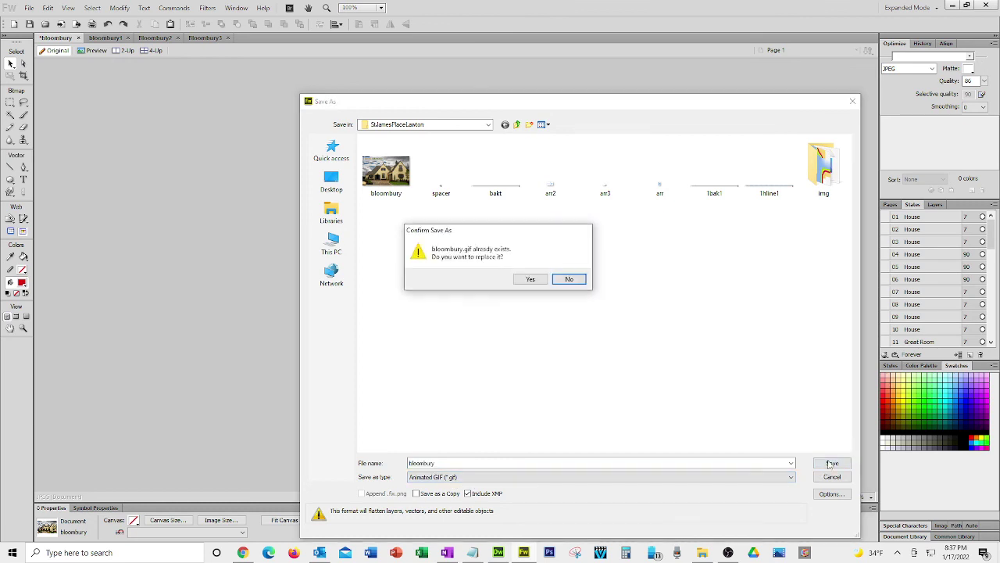
click(535, 284)
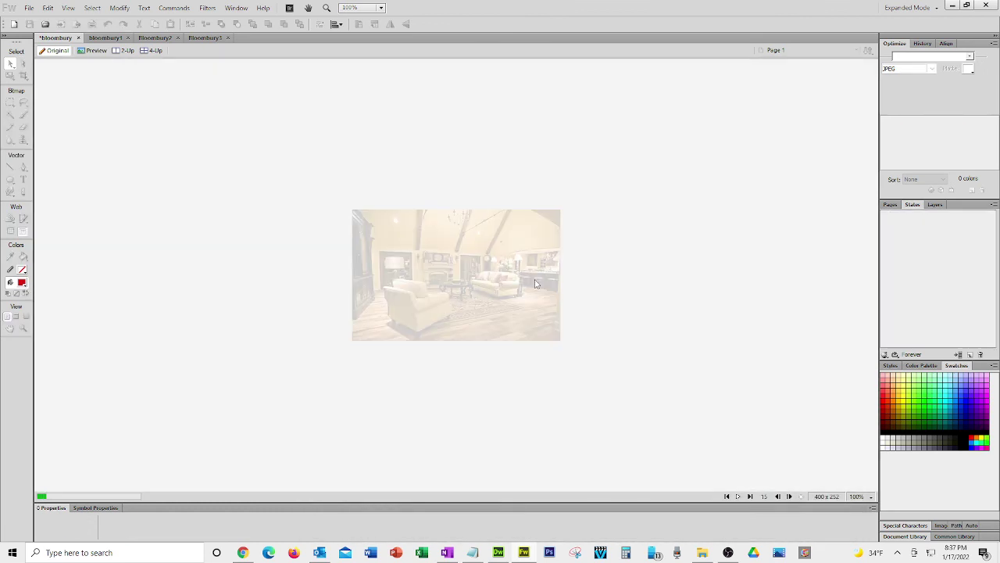